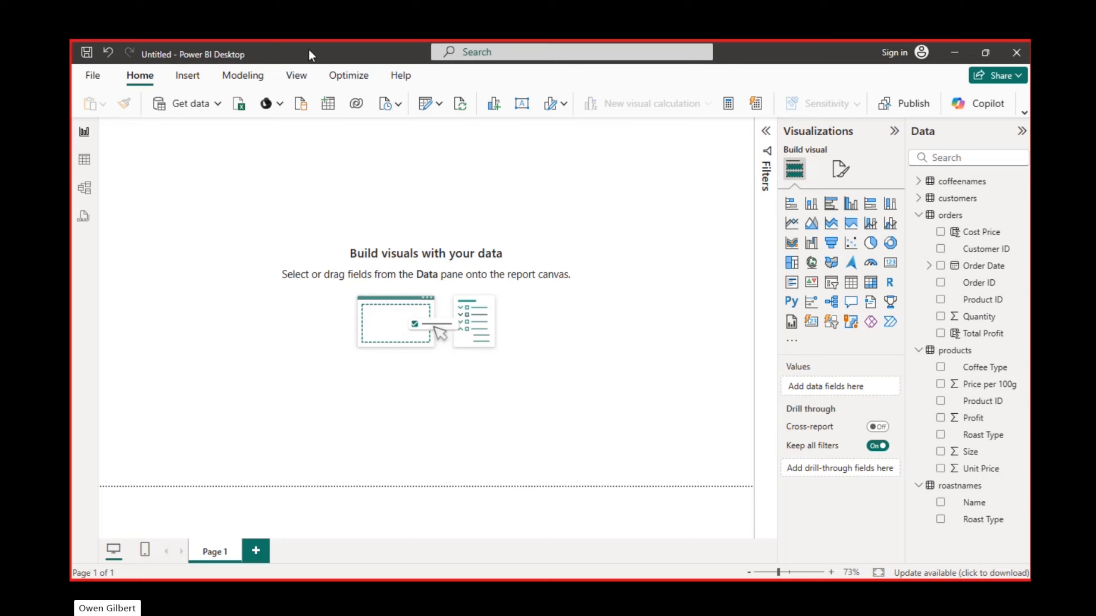
# - Insert a rounded rectangle and stretch it into a thin banner spanning the full width of the report page's upper edge
pyautogui.click(181, 81)
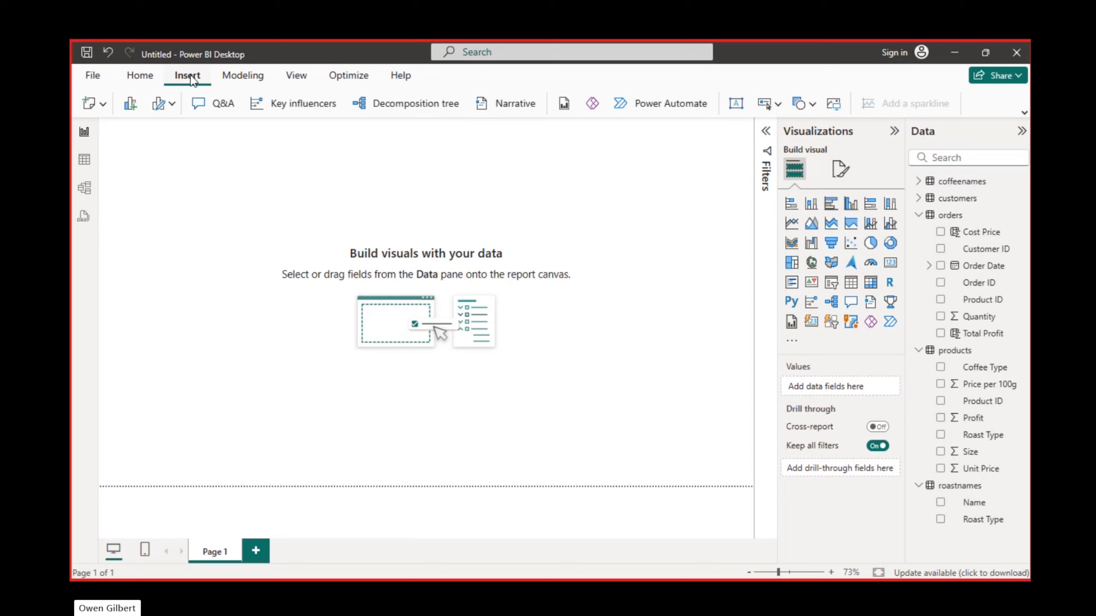
pyautogui.click(989, 65)
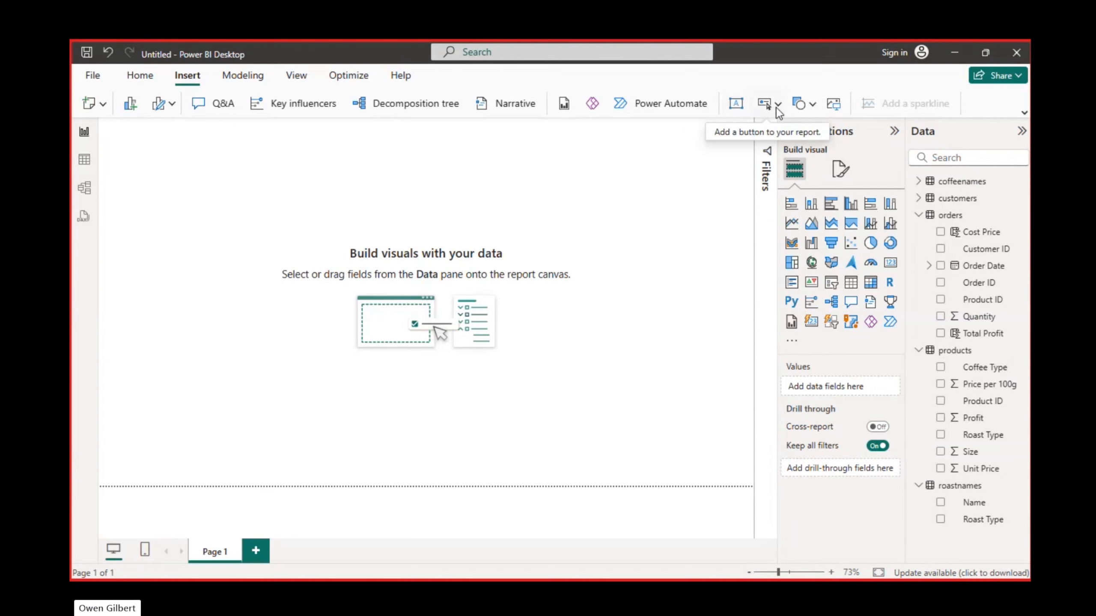
pyautogui.click(802, 103)
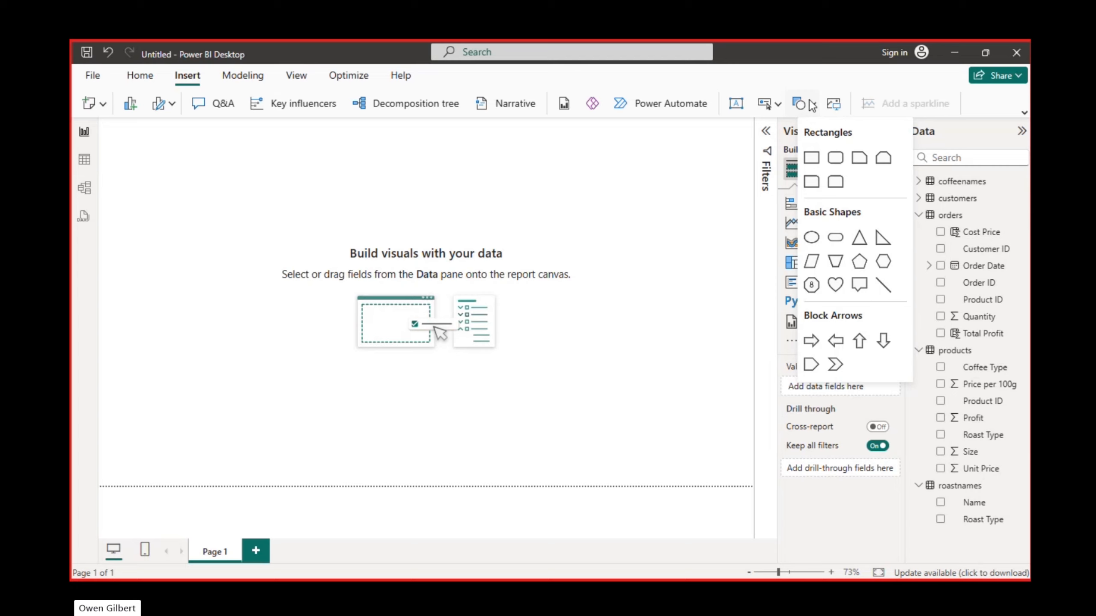
pyautogui.click(835, 158)
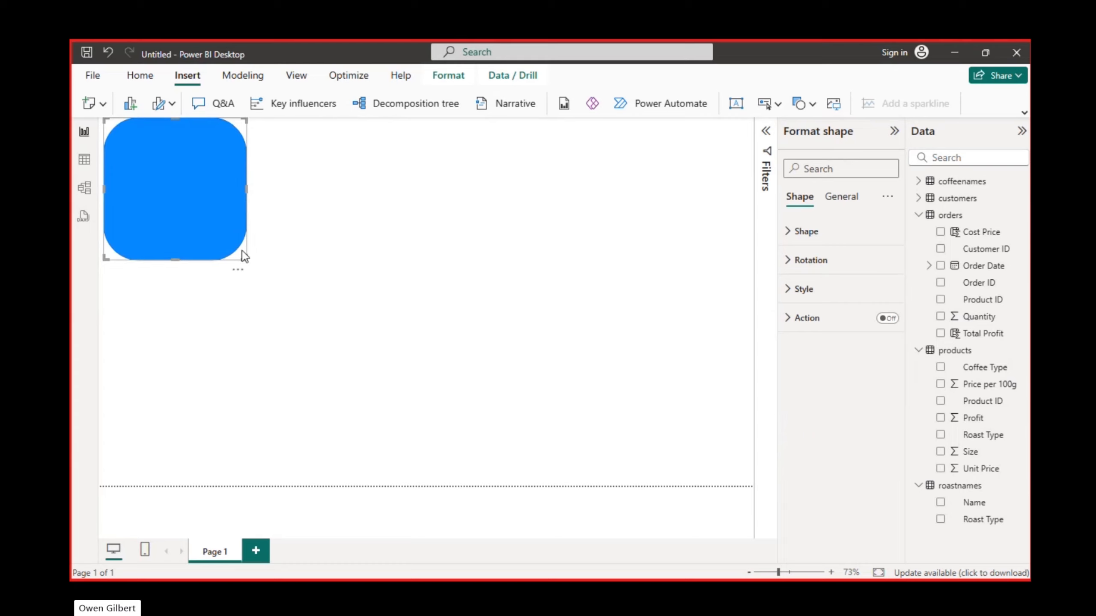
pyautogui.moveTo(245, 262); pyautogui.dragTo(750, 156)
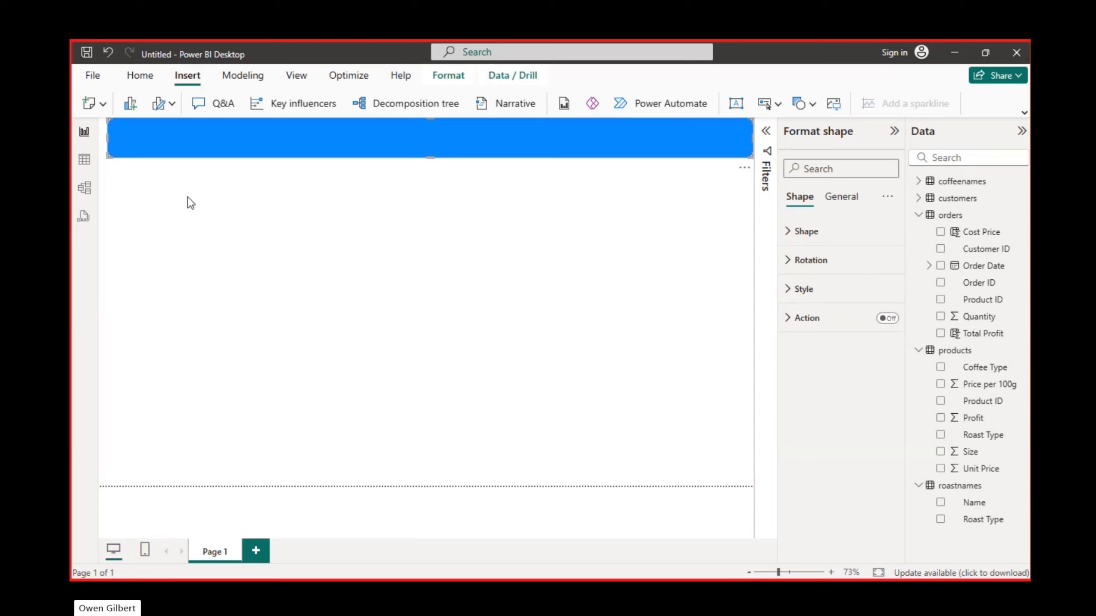
pyautogui.moveTo(106, 154); pyautogui.dragTo(98, 155)
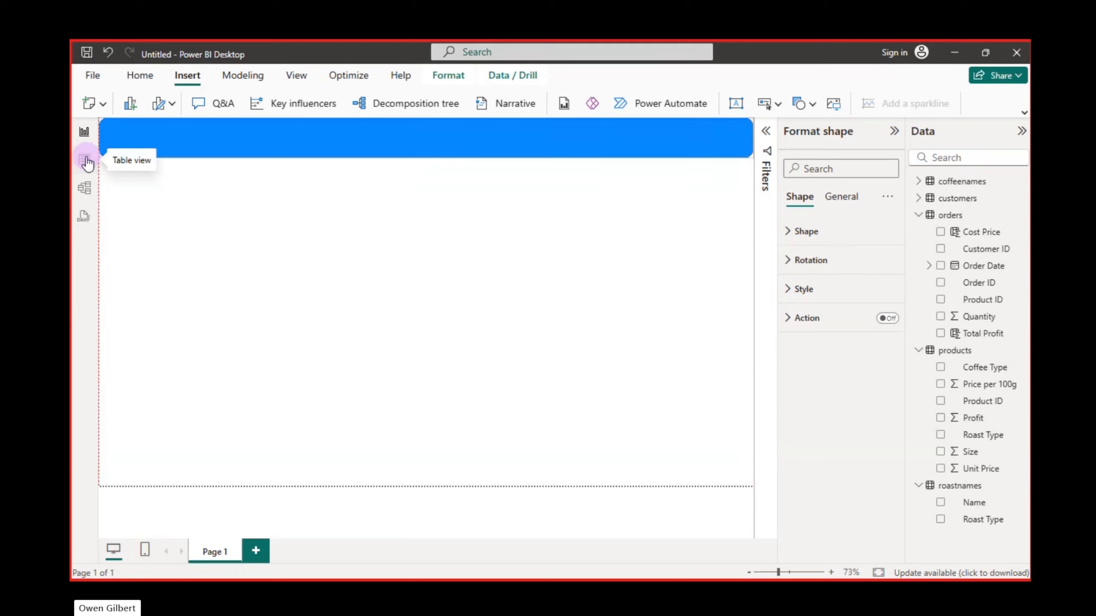
pyautogui.click(309, 197)
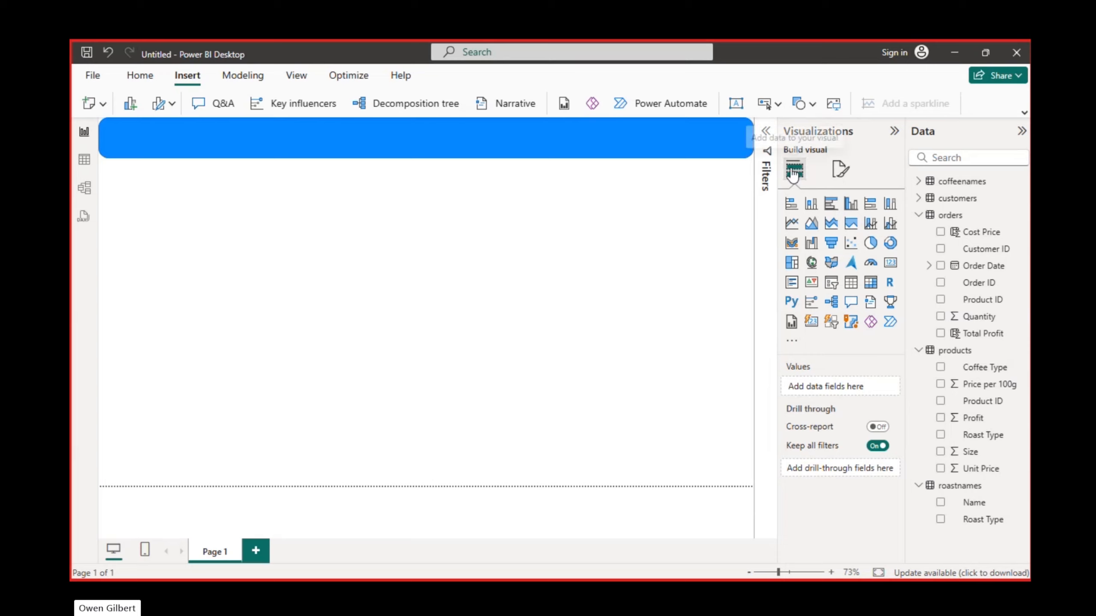
pyautogui.click(839, 168)
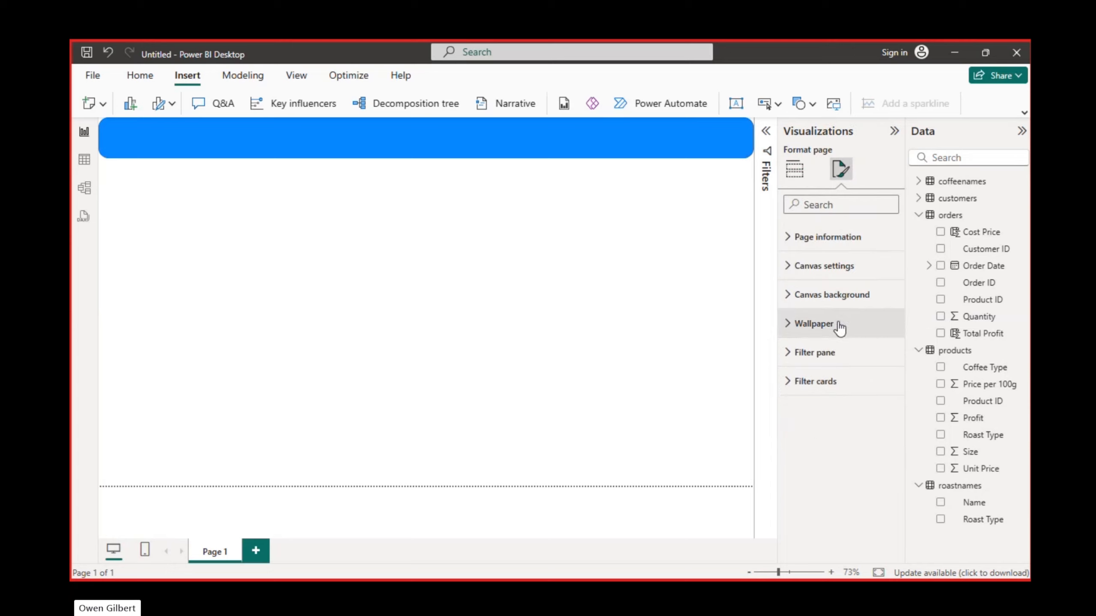
pyautogui.click(791, 171)
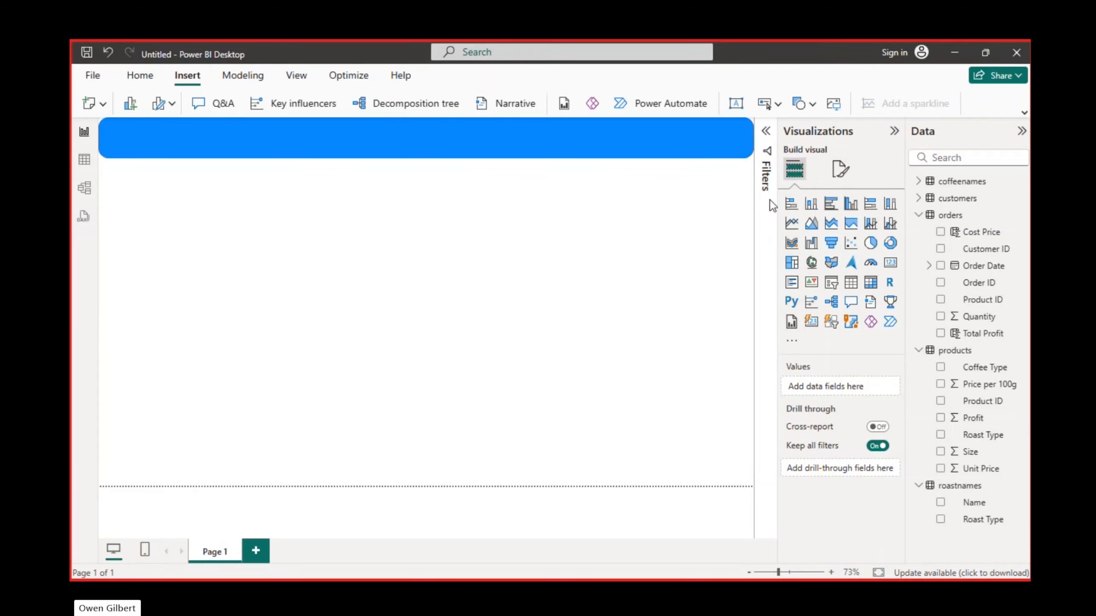
# - Fill the banner shape with a darker shade of orange and set its fill transparency to 19%
pyautogui.click(601, 135)
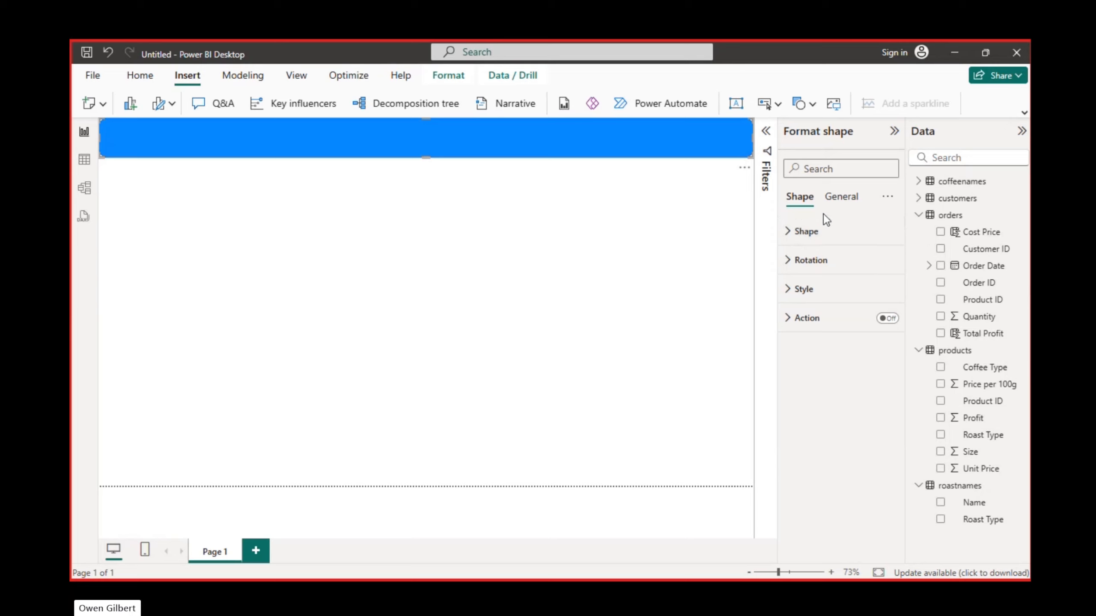
pyautogui.click(786, 237)
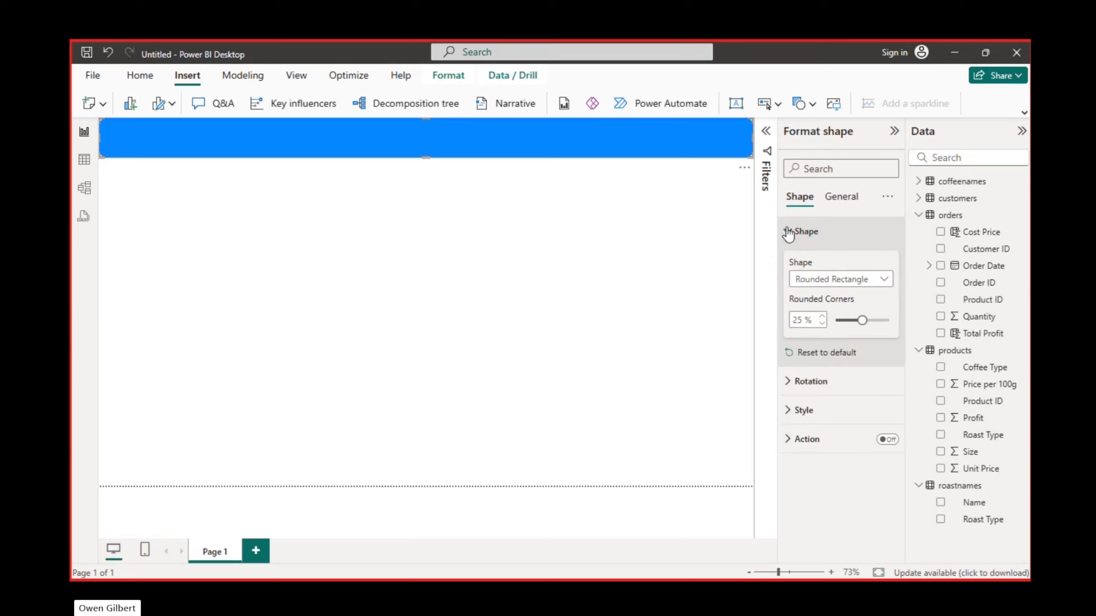
pyautogui.click(788, 233)
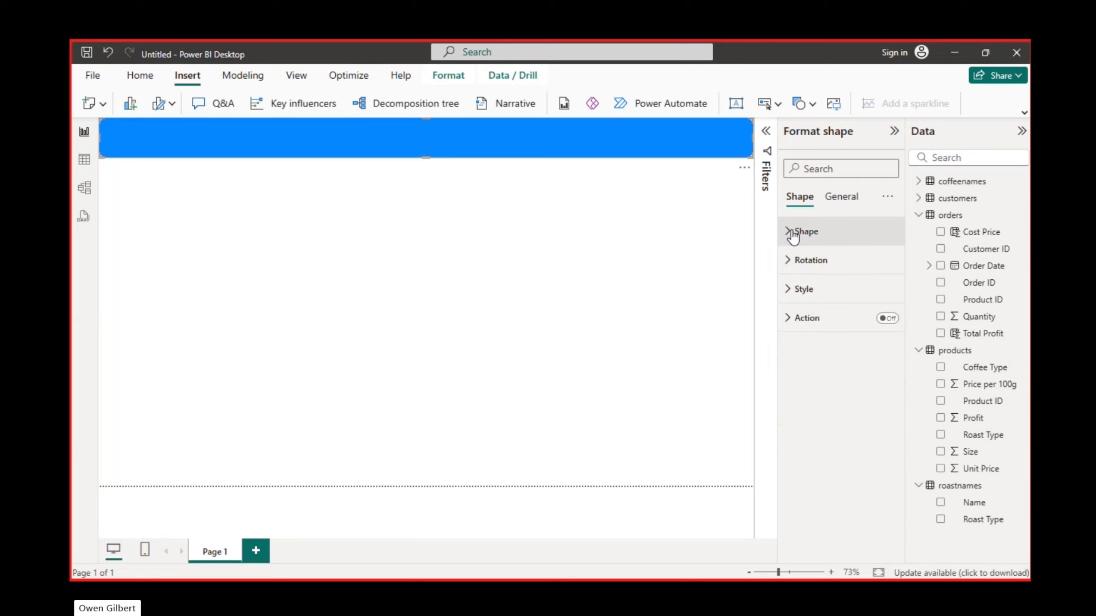
pyautogui.click(787, 261)
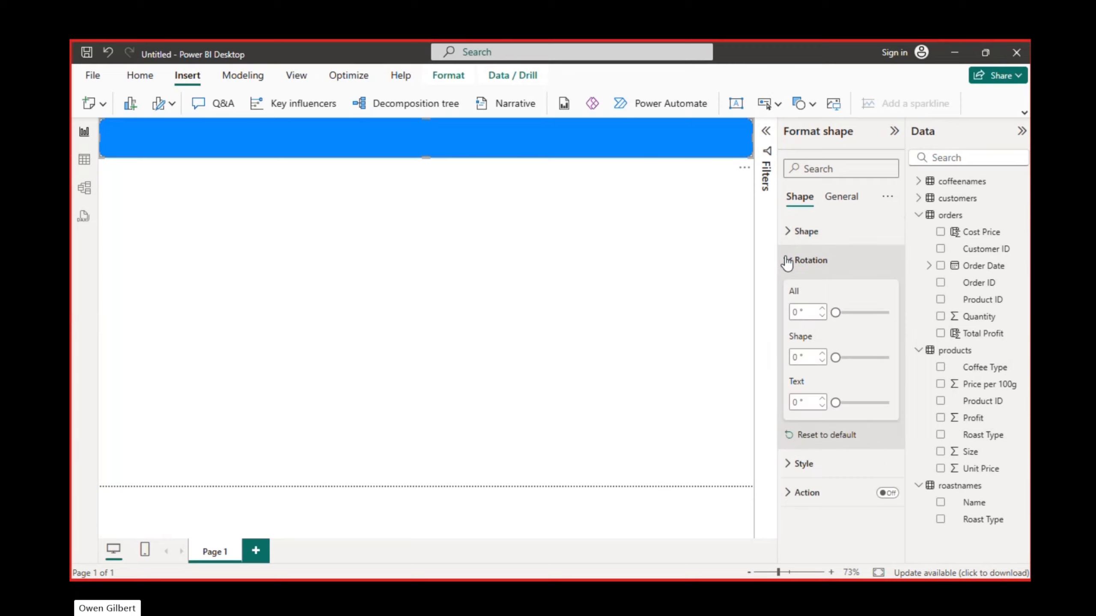
pyautogui.click(786, 260)
pyautogui.click(792, 290)
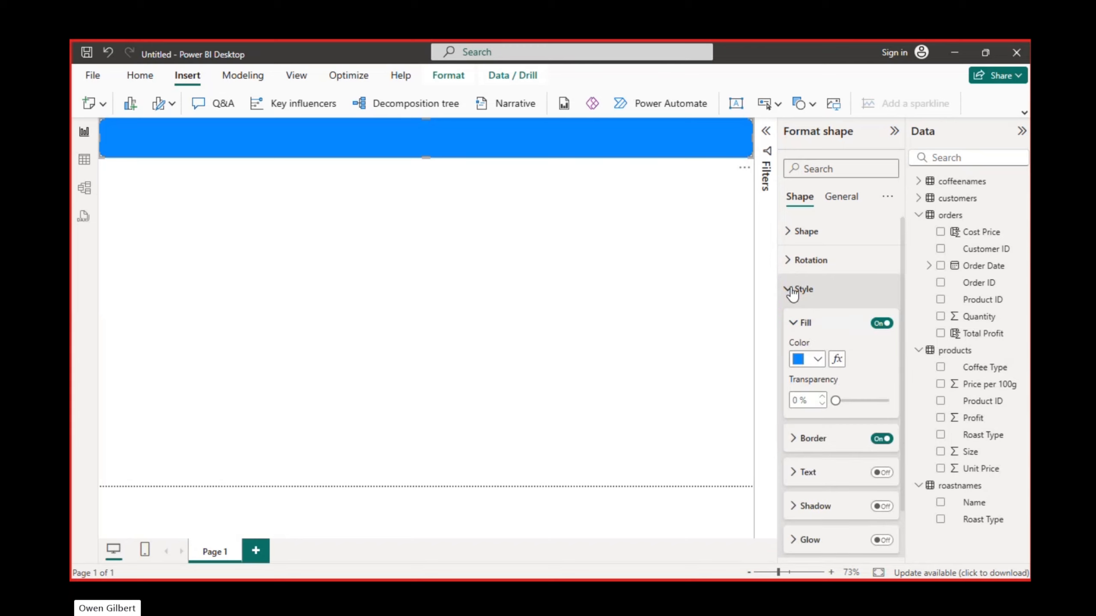
pyautogui.click(818, 360)
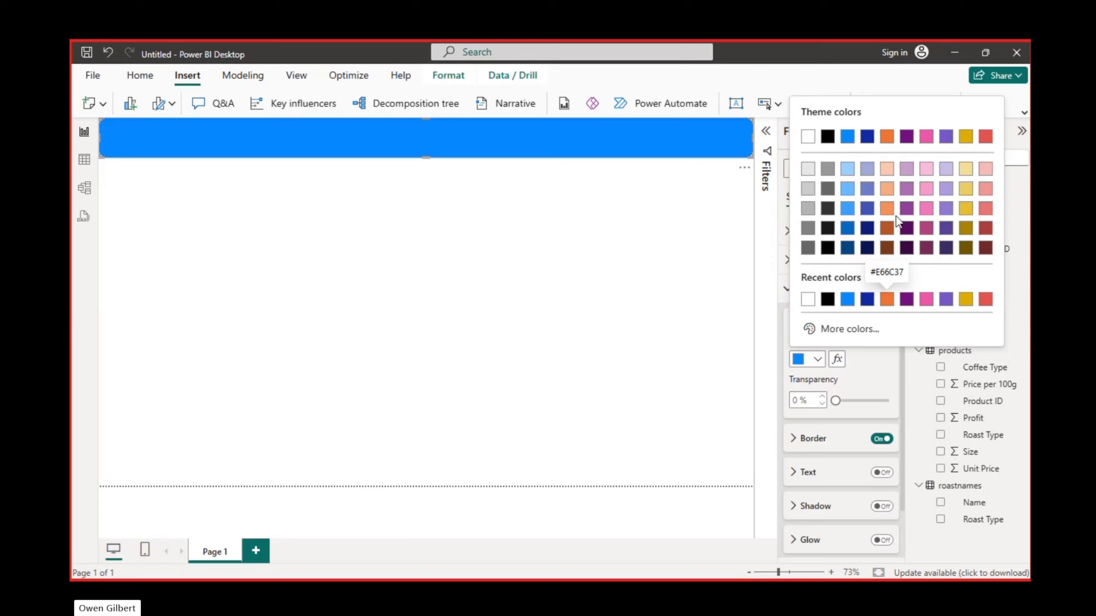
pyautogui.click(886, 300)
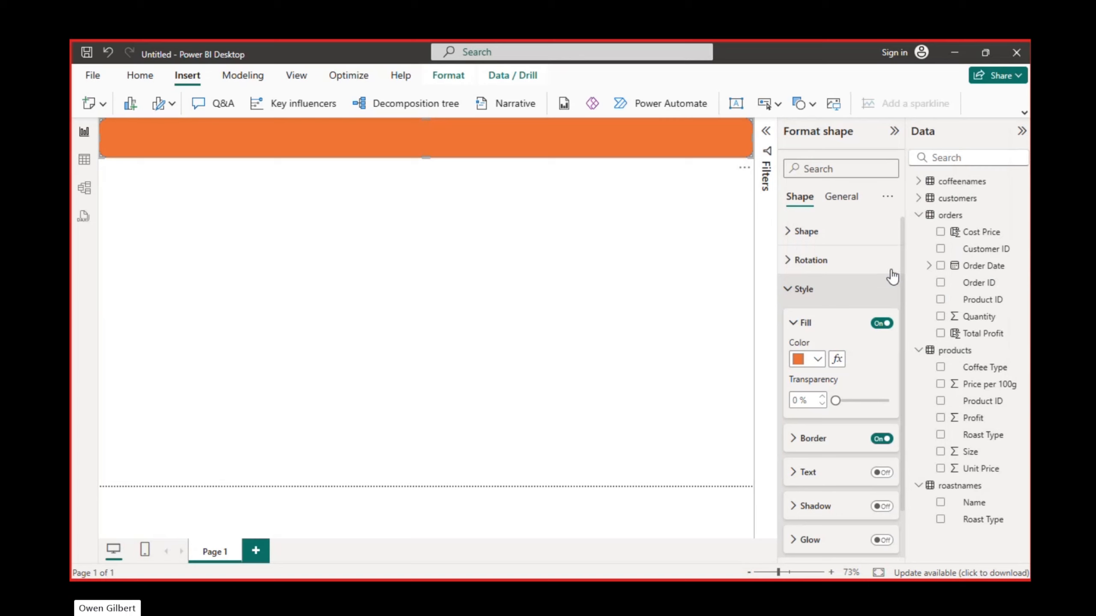
pyautogui.click(816, 359)
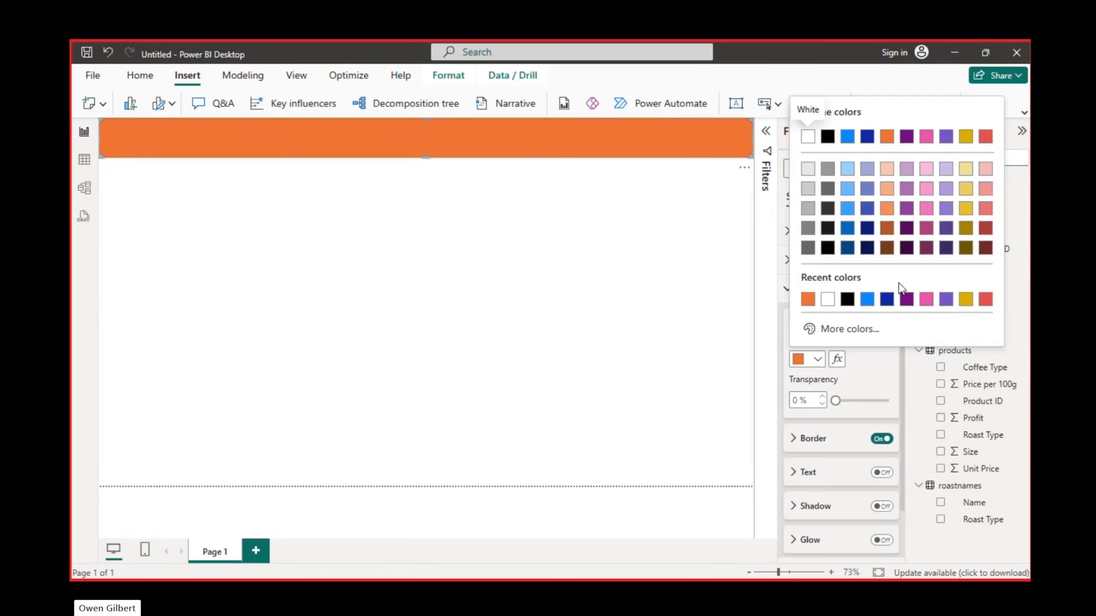
pyautogui.click(887, 228)
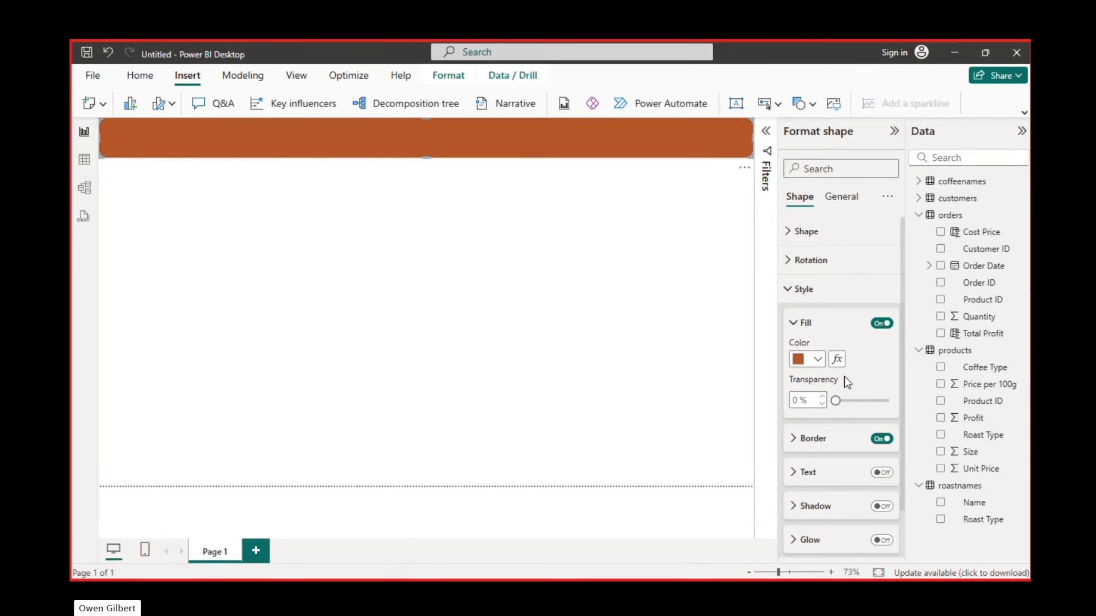
pyautogui.moveTo(835, 400); pyautogui.dragTo(846, 403)
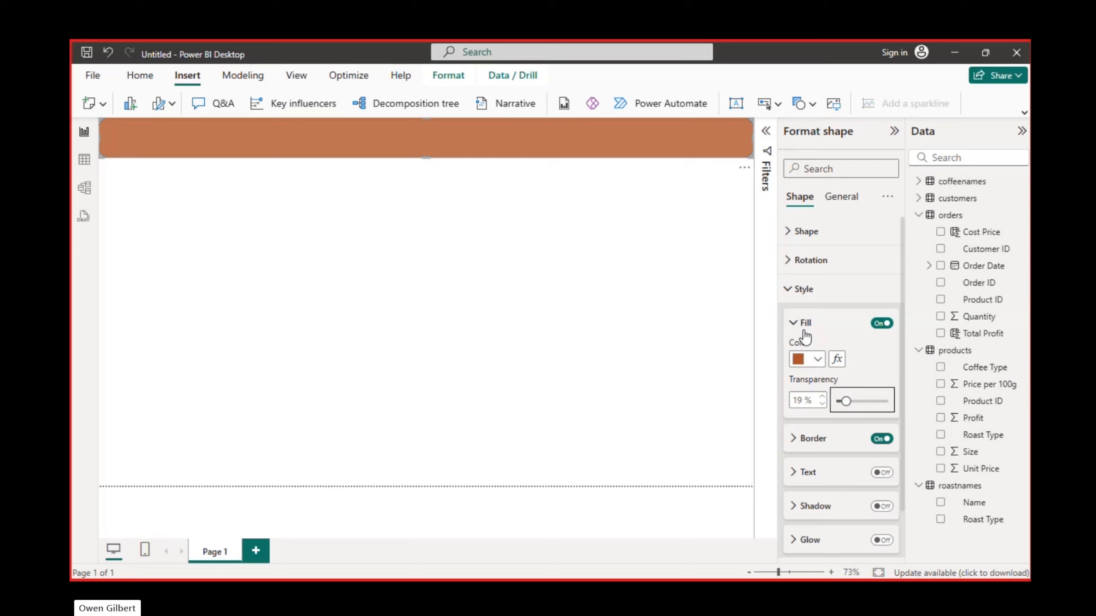
# - Set the banner's border to the darkest orange-brown shade and increase the border width by one increment
pyautogui.scroll(-2, 833, 359)
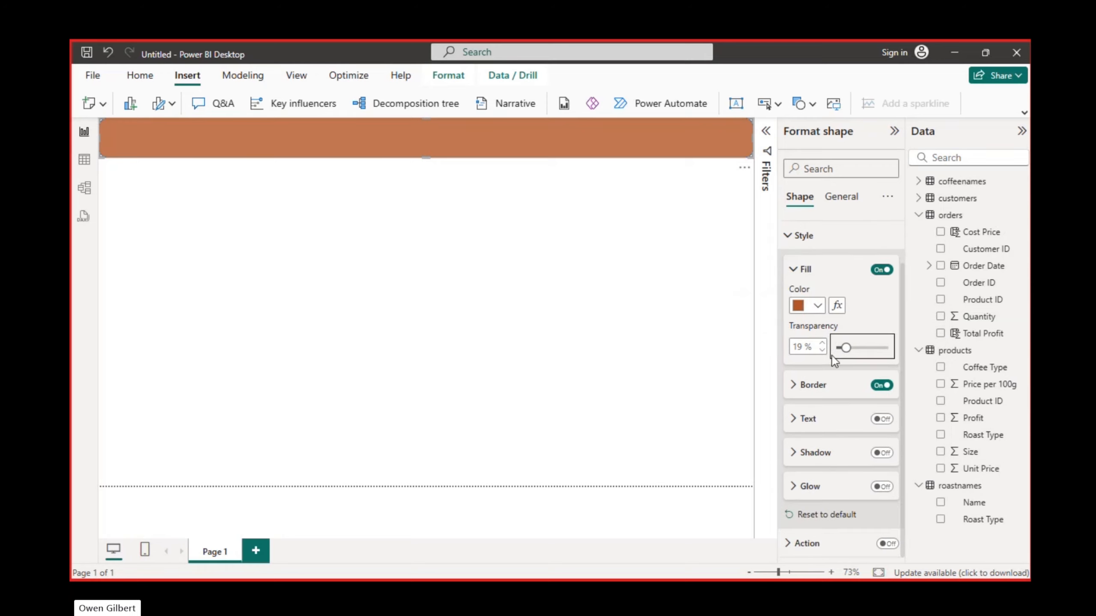
pyautogui.click(801, 386)
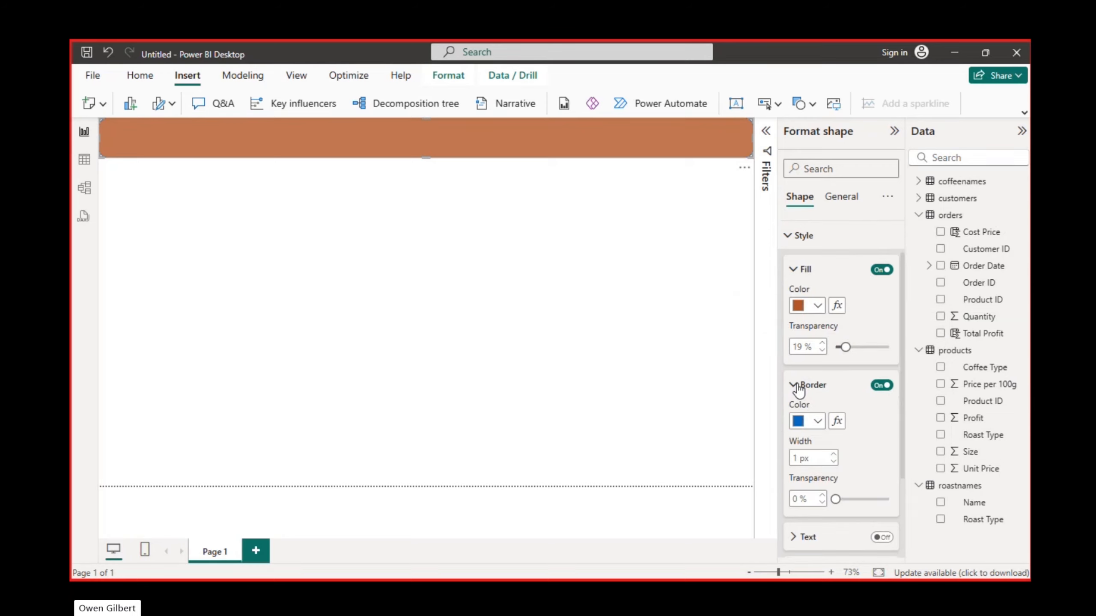
pyautogui.click(822, 423)
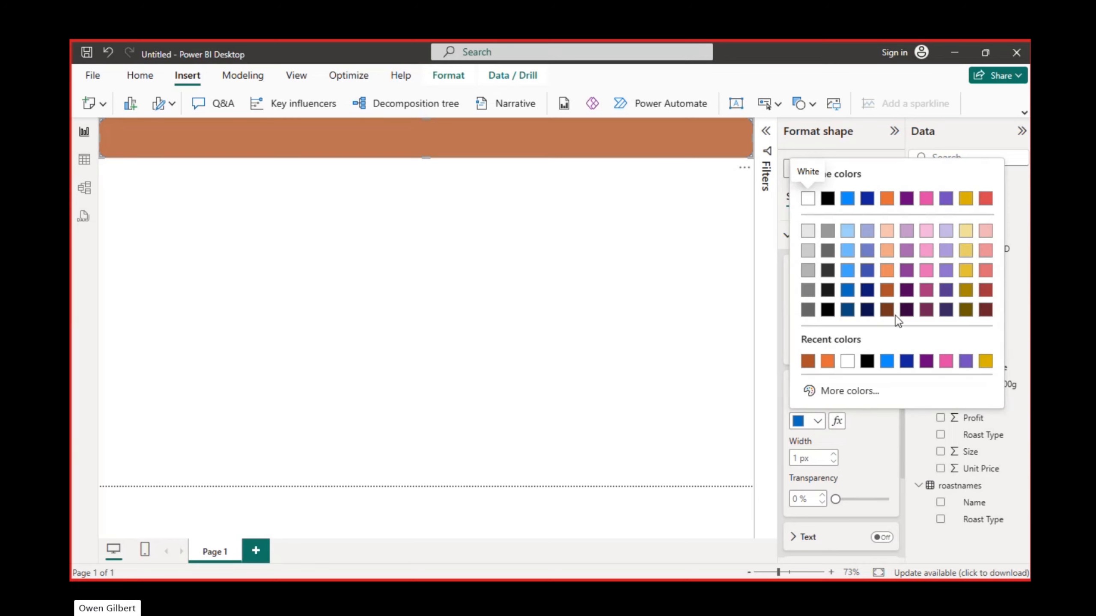
pyautogui.click(888, 309)
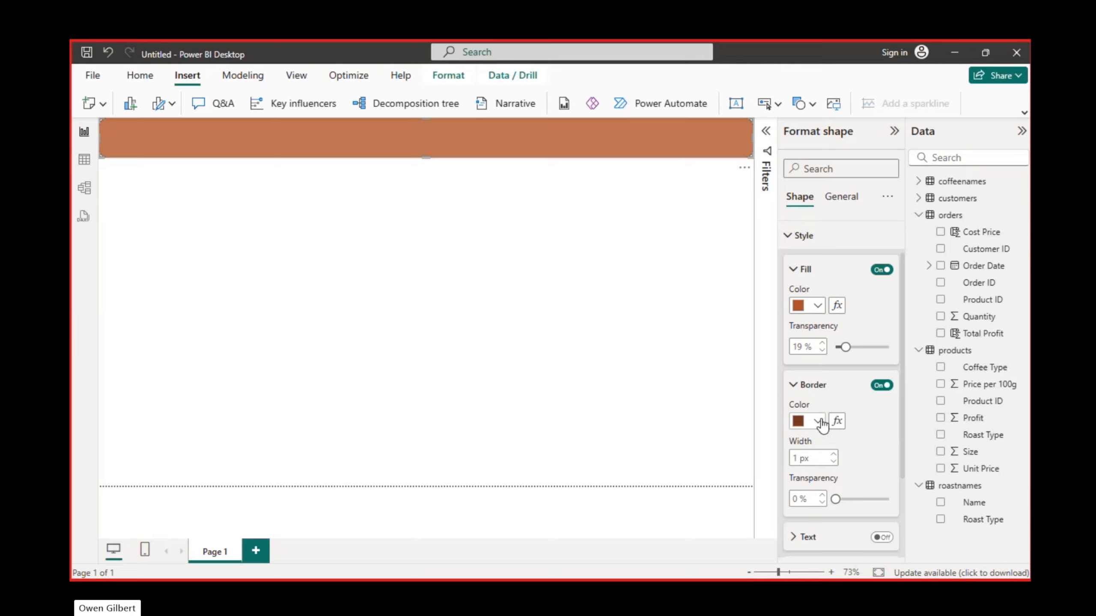
pyautogui.click(833, 454)
pyautogui.click(793, 270)
pyautogui.click(797, 302)
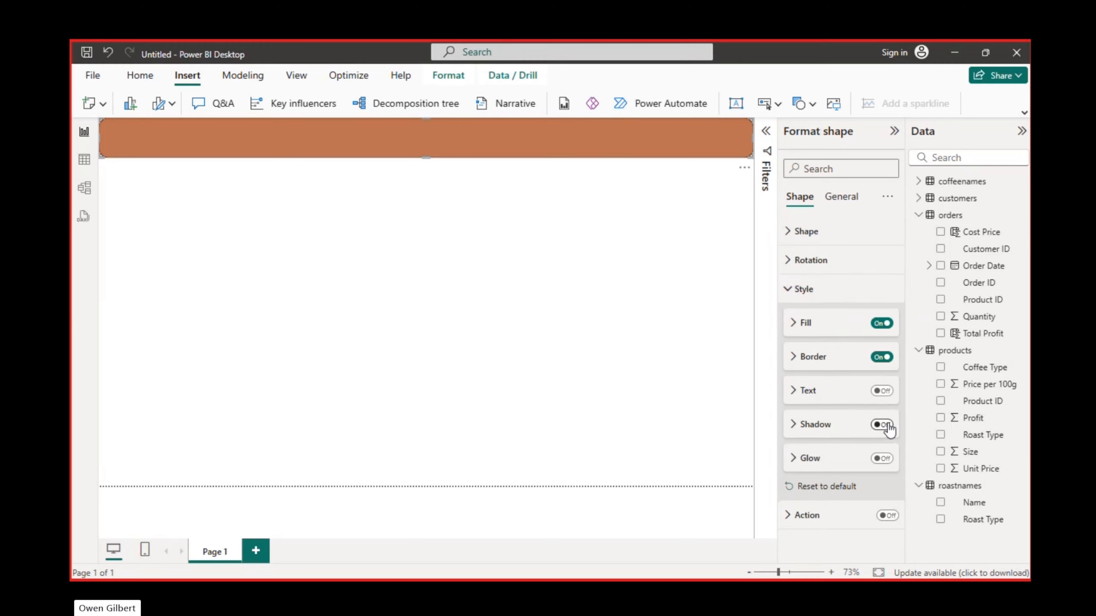
pyautogui.click(787, 300)
# - Try turning on the banner's action, examine the available action types, and switch the action off again
pyautogui.click(791, 325)
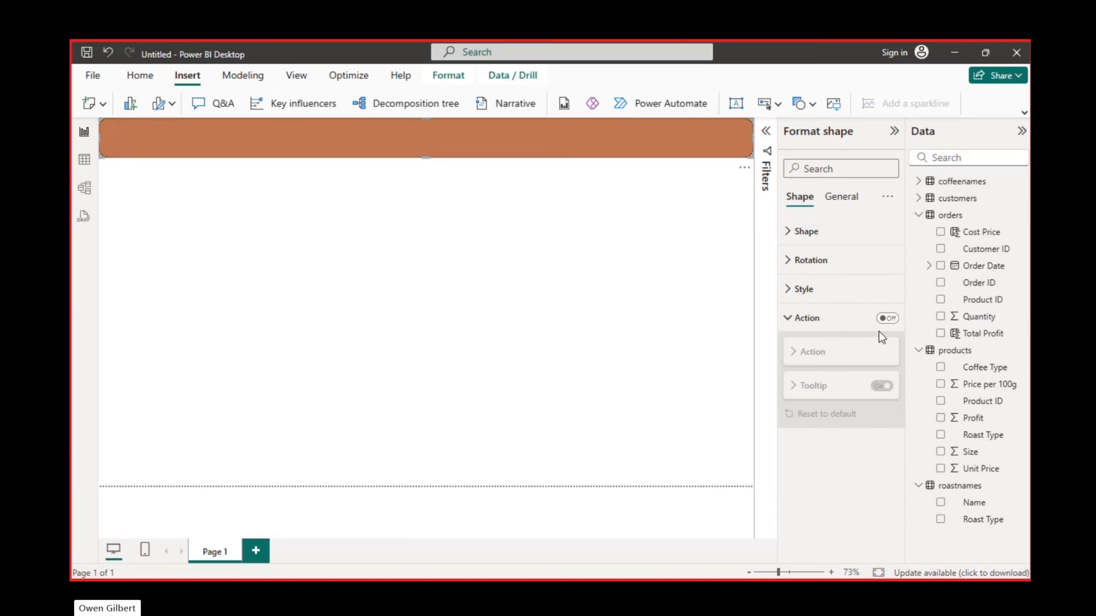
pyautogui.click(890, 328)
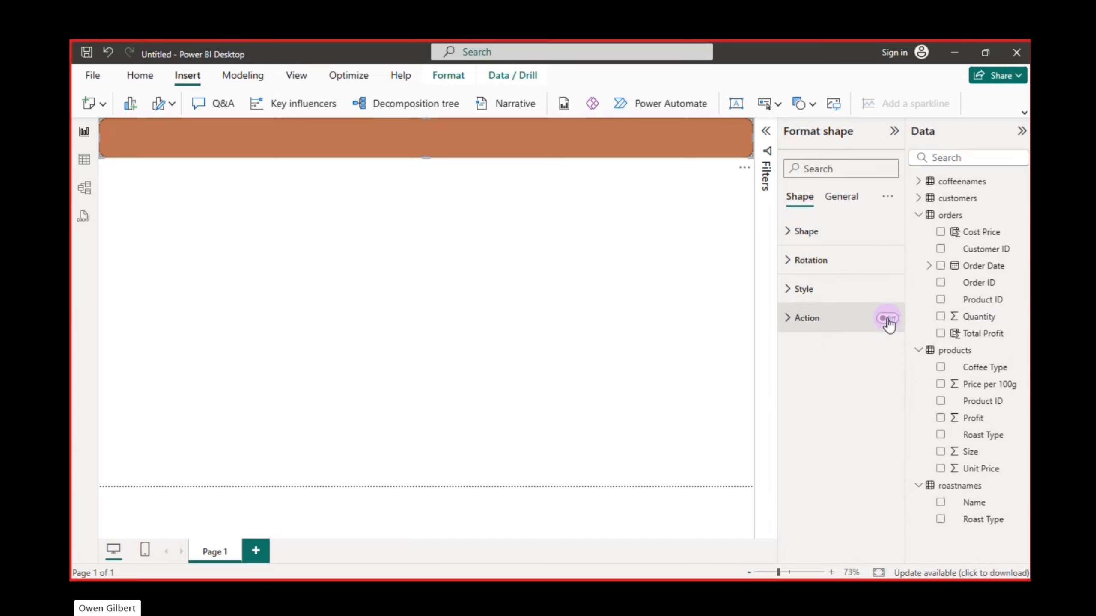
pyautogui.click(888, 318)
pyautogui.click(810, 325)
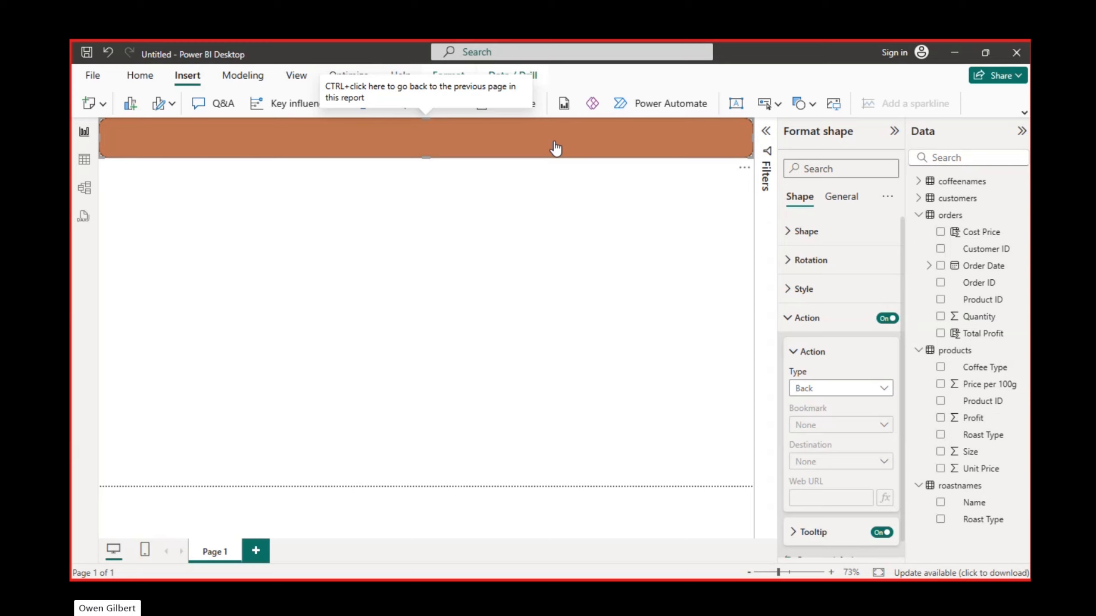
pyautogui.click(876, 388)
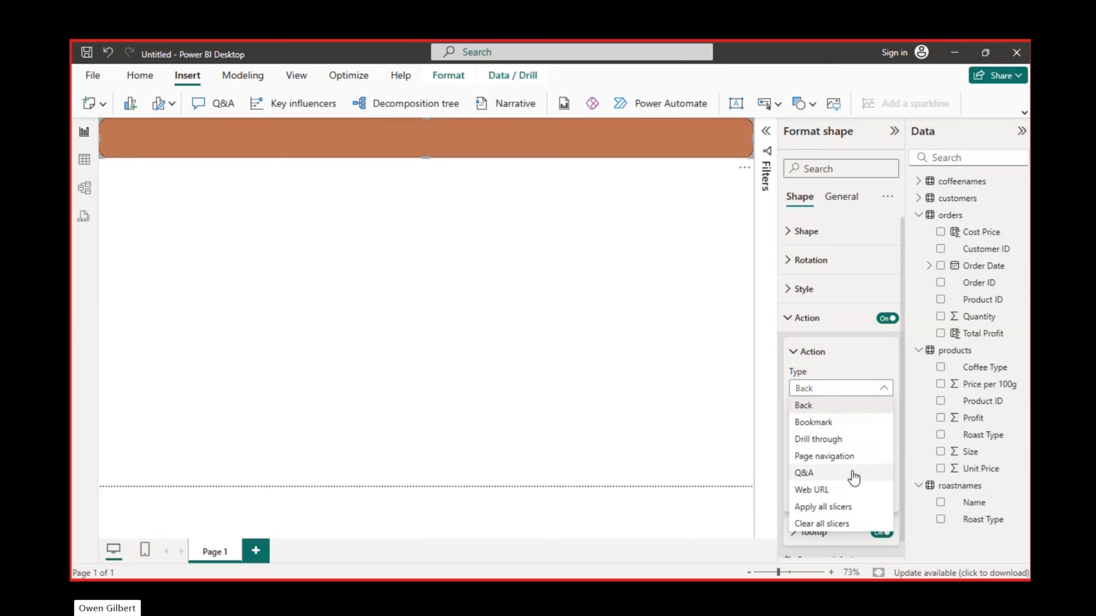
pyautogui.click(884, 387)
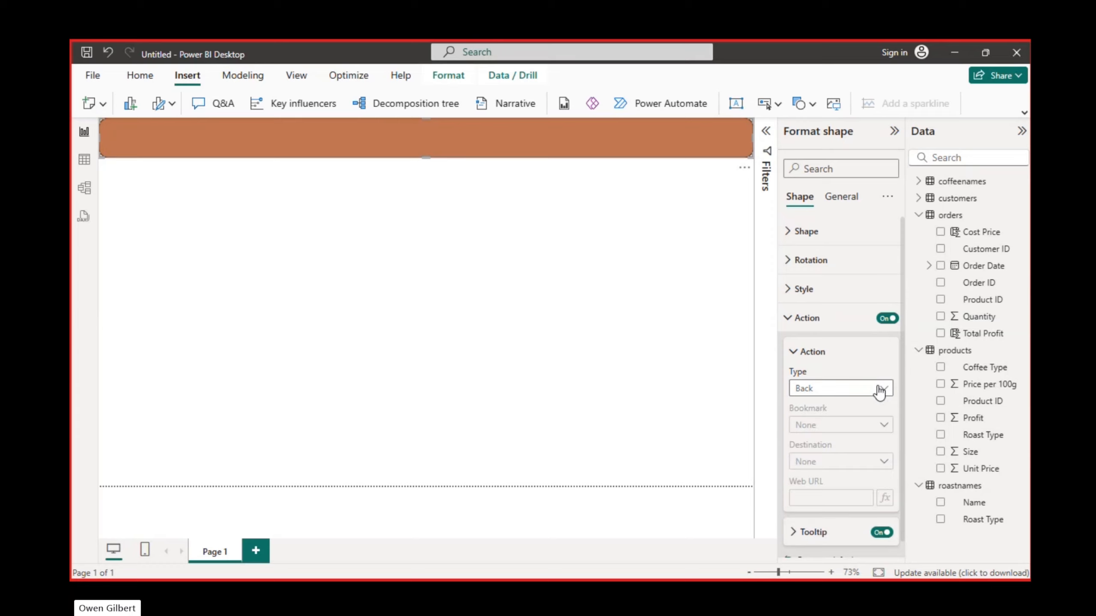
pyautogui.click(881, 351)
pyautogui.click(887, 318)
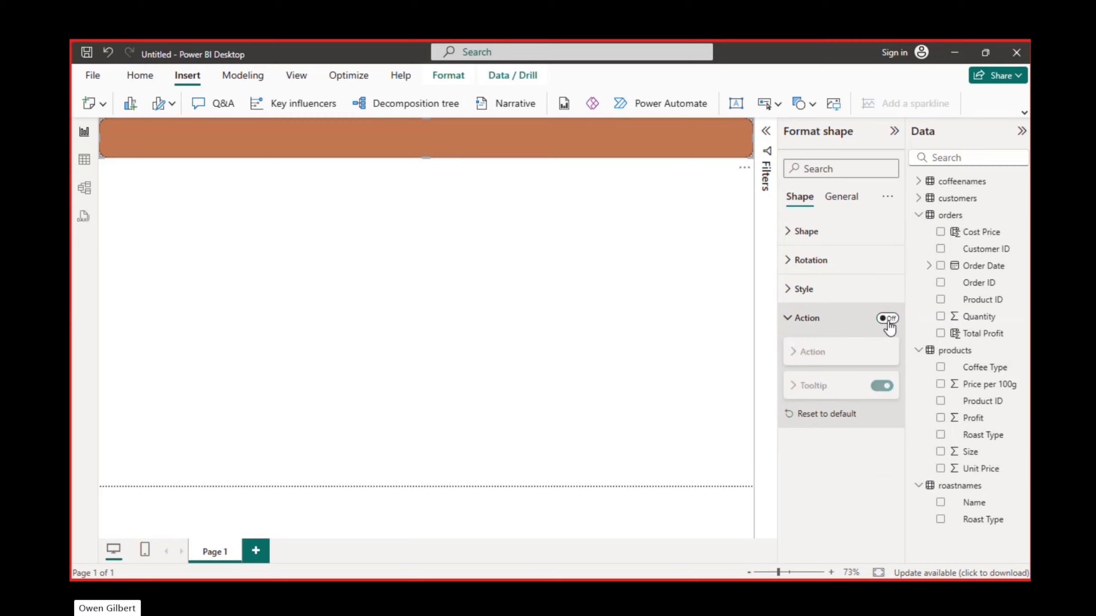
pyautogui.click(791, 319)
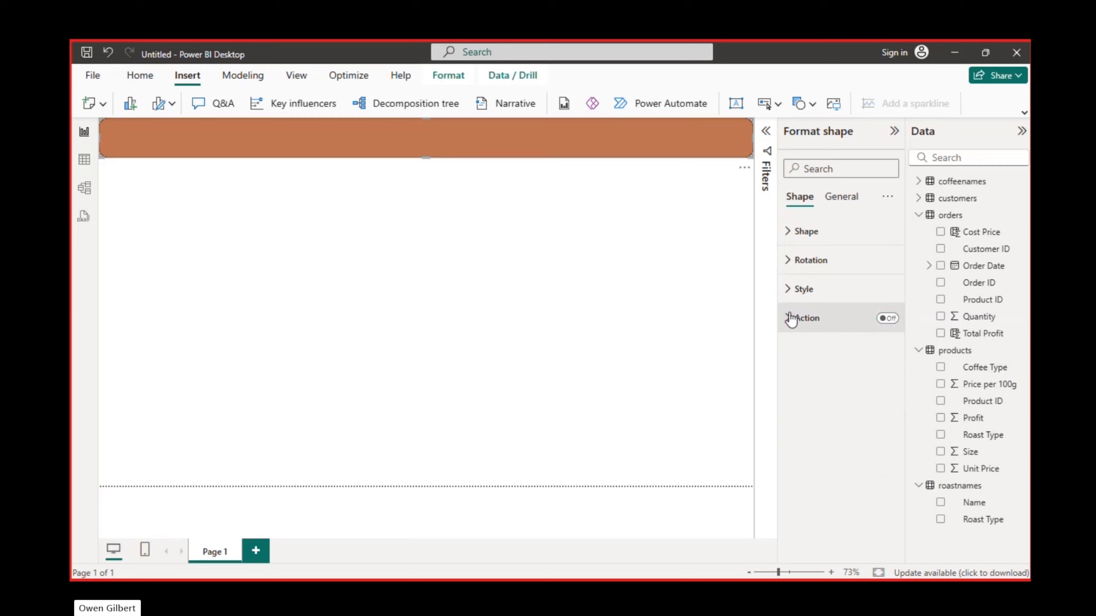
# - Turn on the banner's visual border and set its colour to the darkest orange-brown shade
pyautogui.click(842, 199)
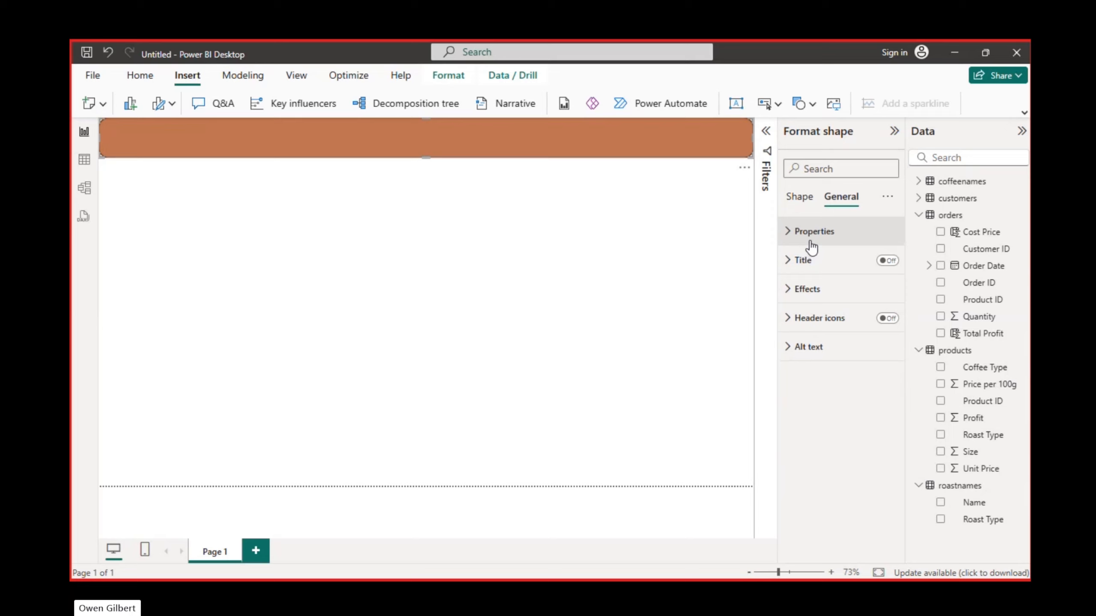
pyautogui.click(788, 291)
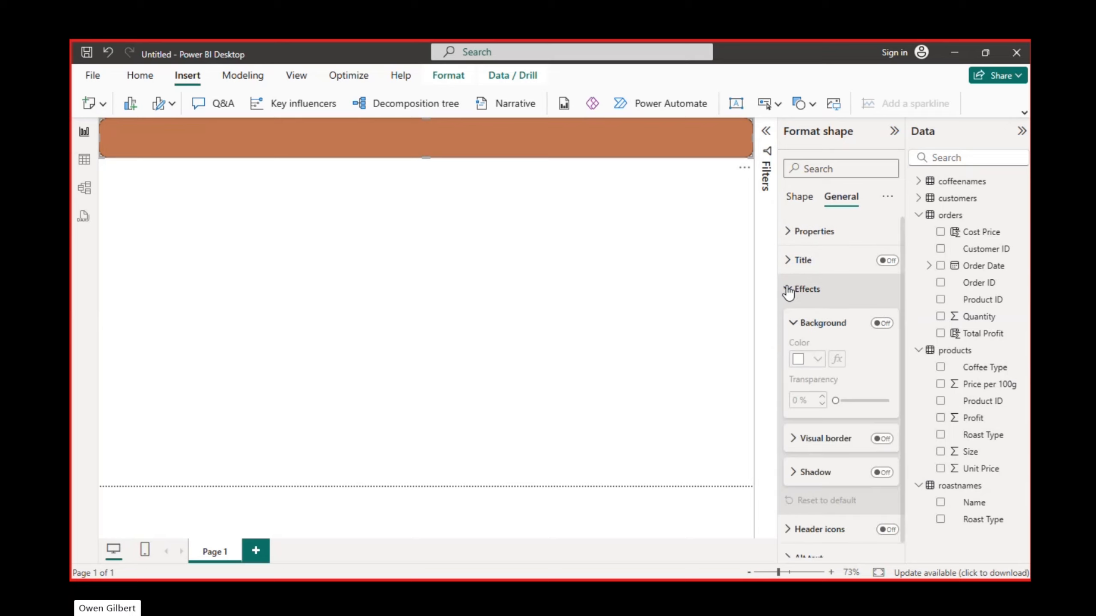
pyautogui.click(880, 438)
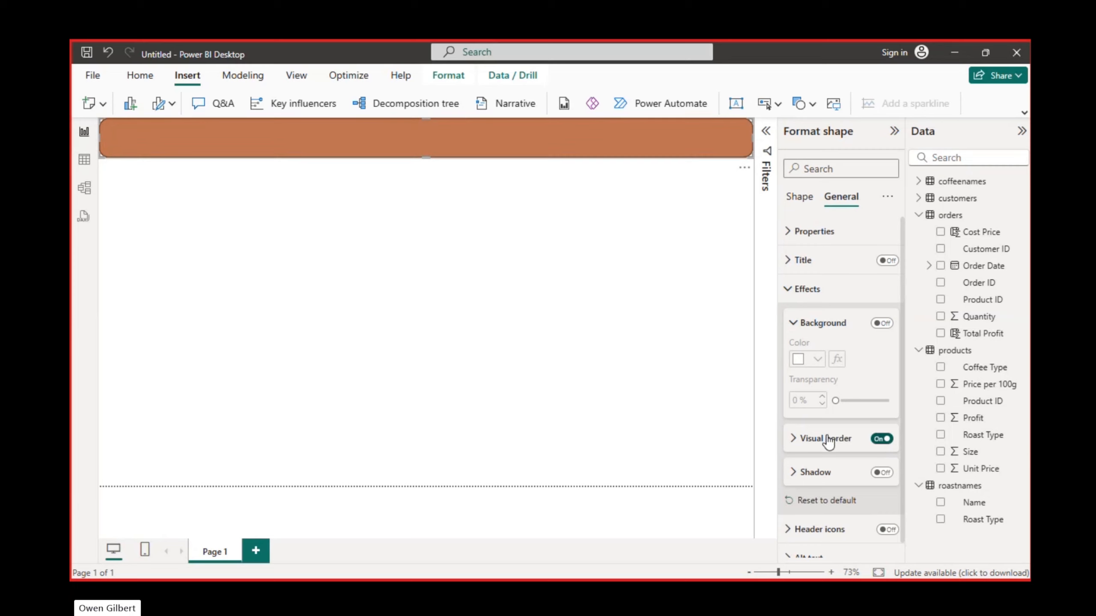
pyautogui.click(802, 439)
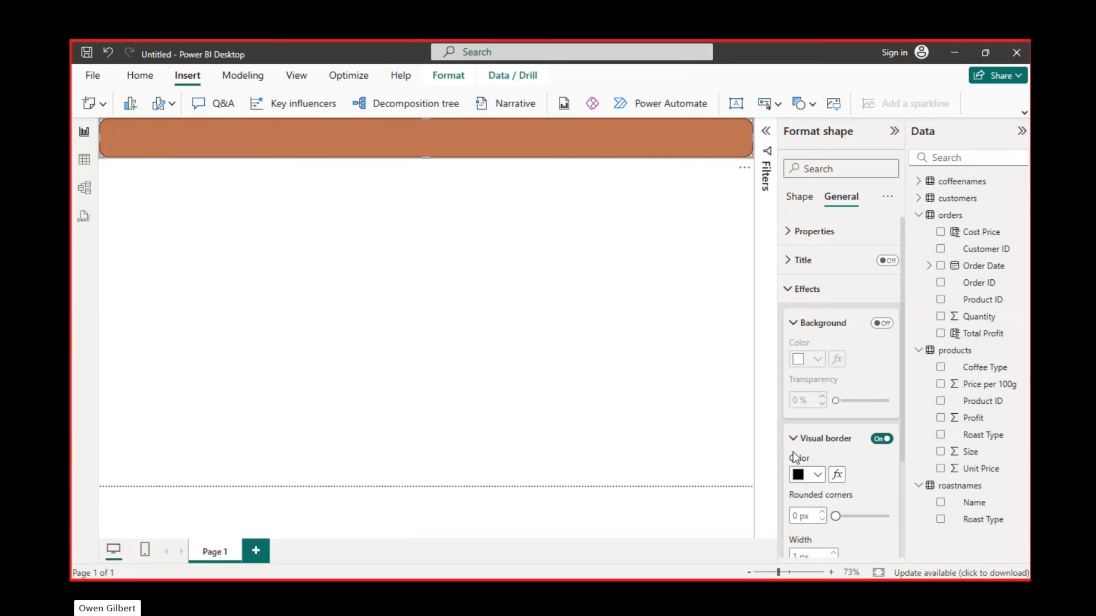
pyautogui.click(812, 474)
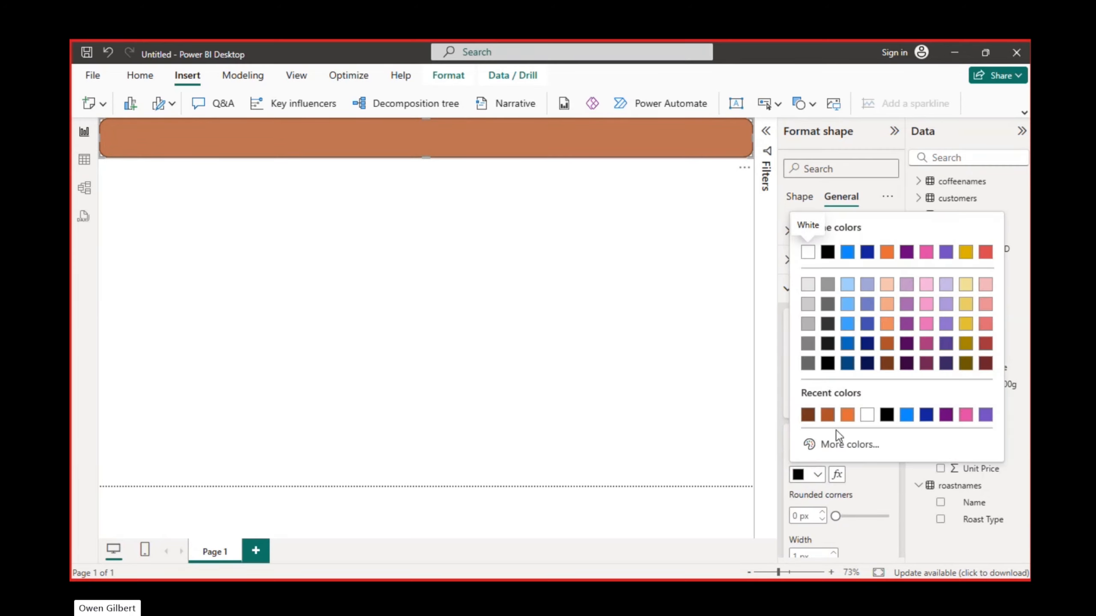
pyautogui.click(886, 363)
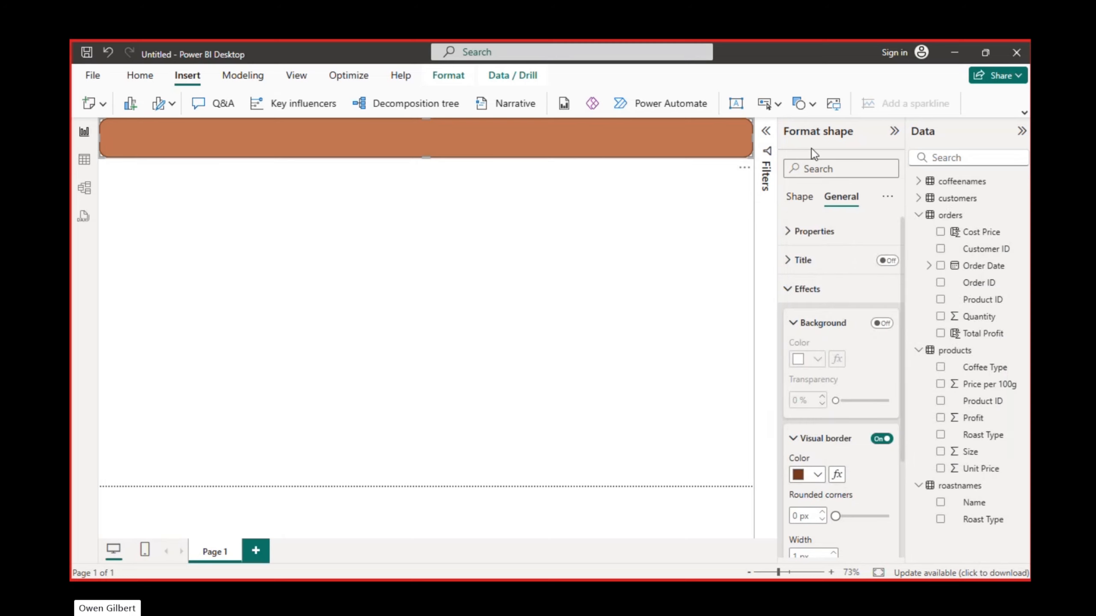
pyautogui.click(793, 323)
pyautogui.click(790, 288)
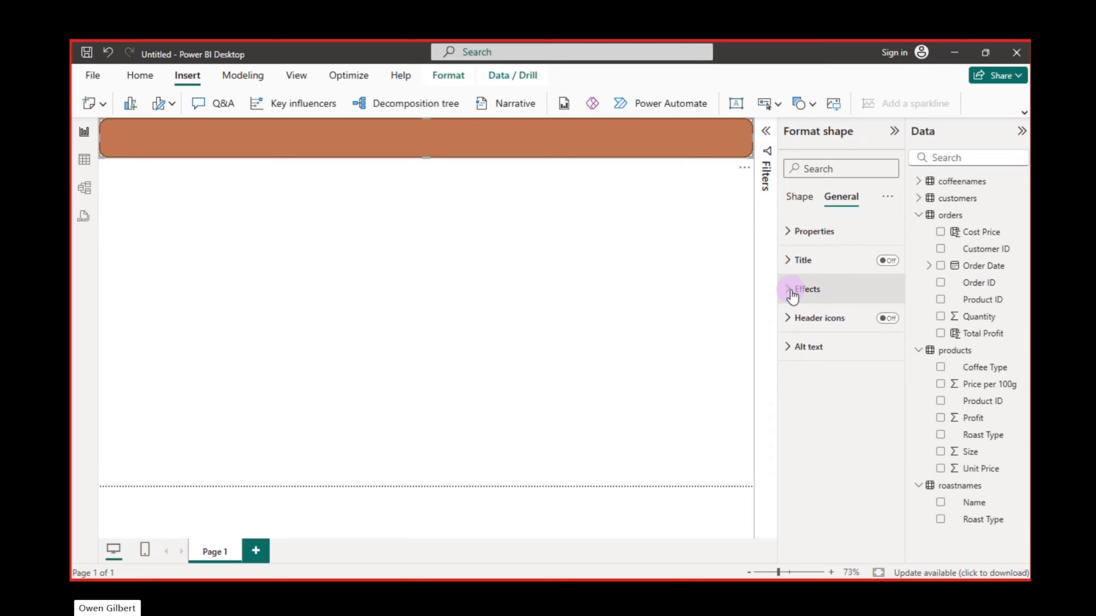
# - Insert a text box and fit it over the banner across the page's upper edge
pyautogui.click(740, 104)
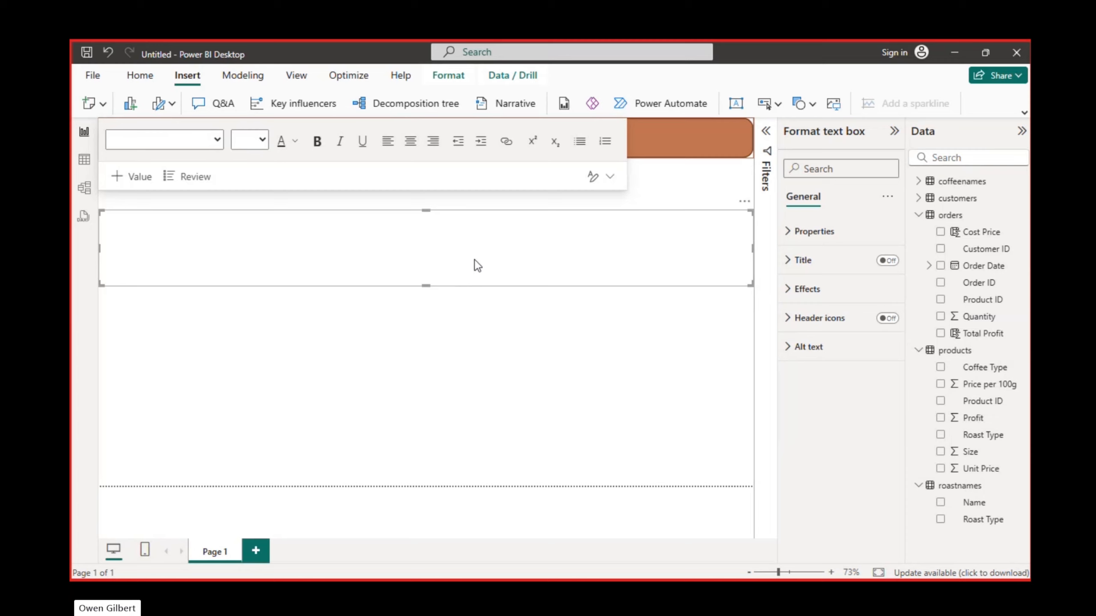
pyautogui.click(518, 254)
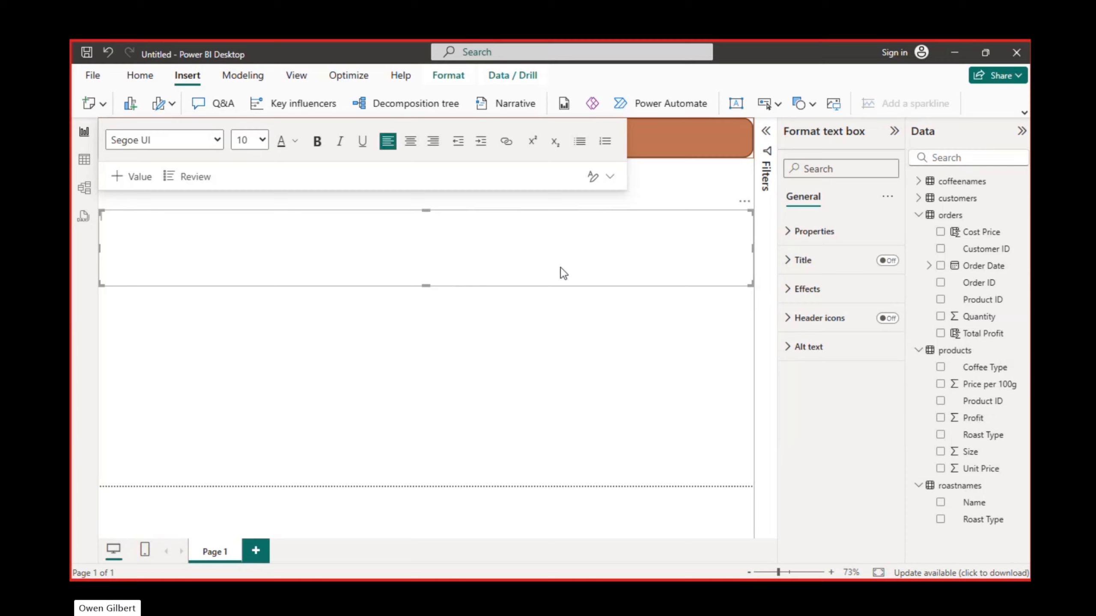
pyautogui.click(578, 315)
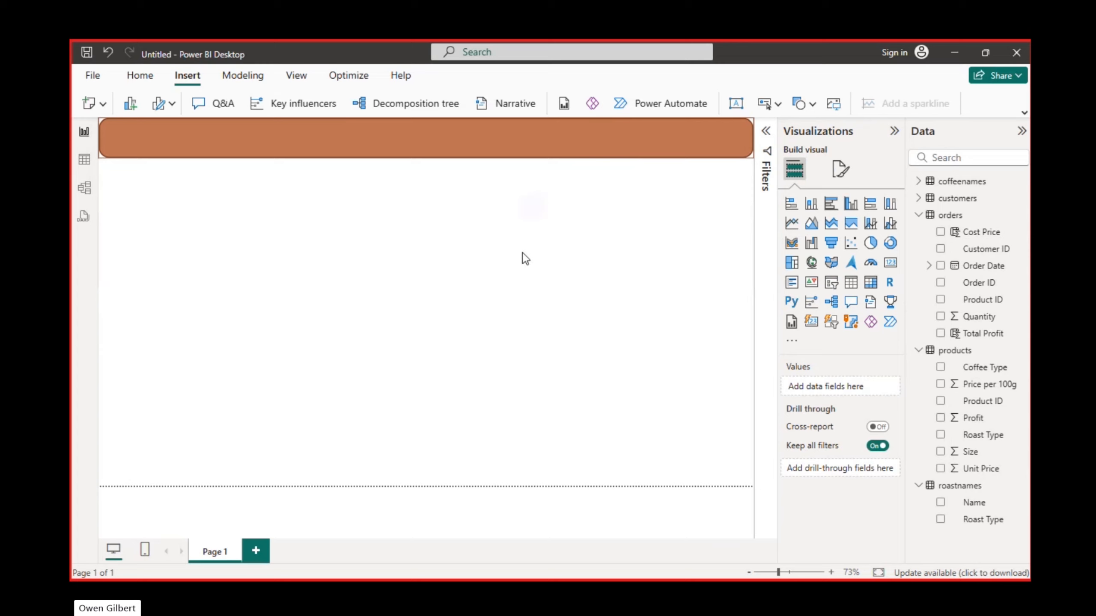
pyautogui.click(521, 253)
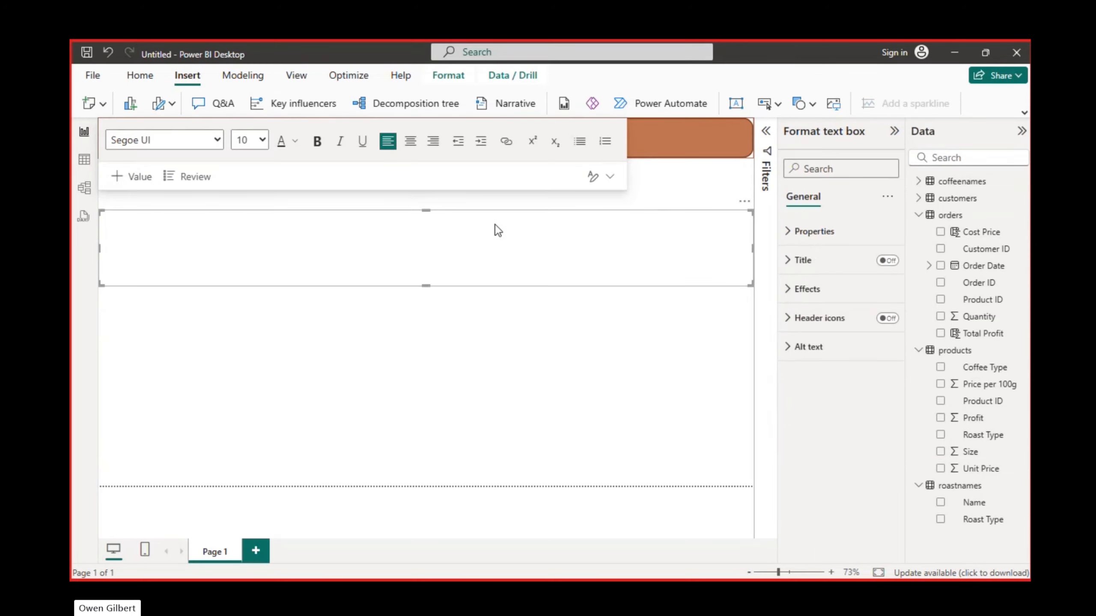
pyautogui.moveTo(442, 285); pyautogui.dragTo(427, 123)
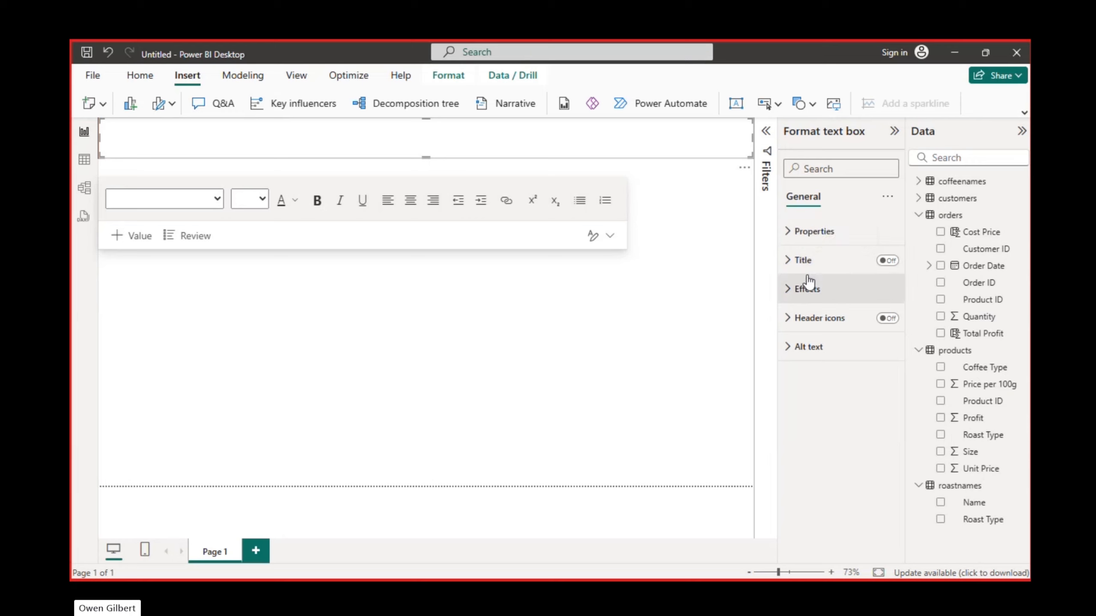
# - Set the text box's background colour to black and its background transparency to 100%
pyautogui.click(793, 289)
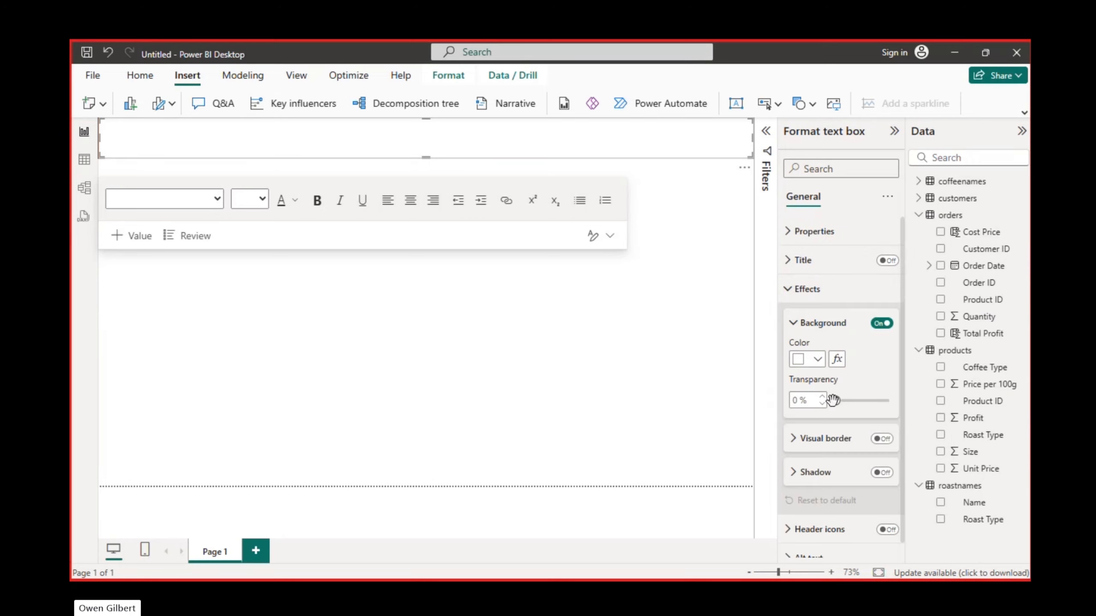
pyautogui.moveTo(832, 401); pyautogui.dragTo(922, 410)
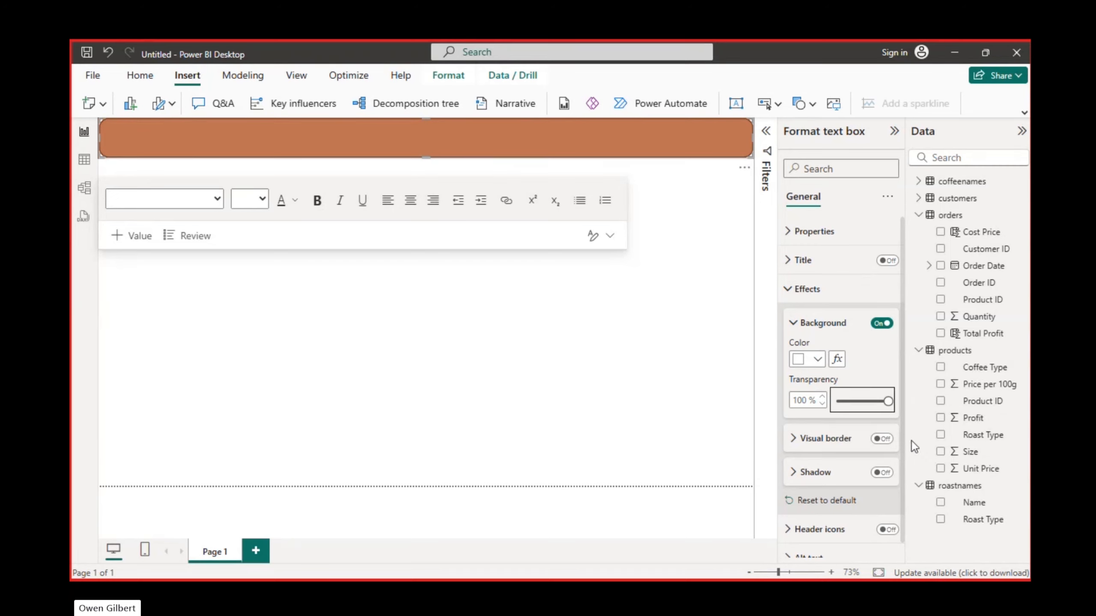
pyautogui.moveTo(886, 401); pyautogui.dragTo(826, 407)
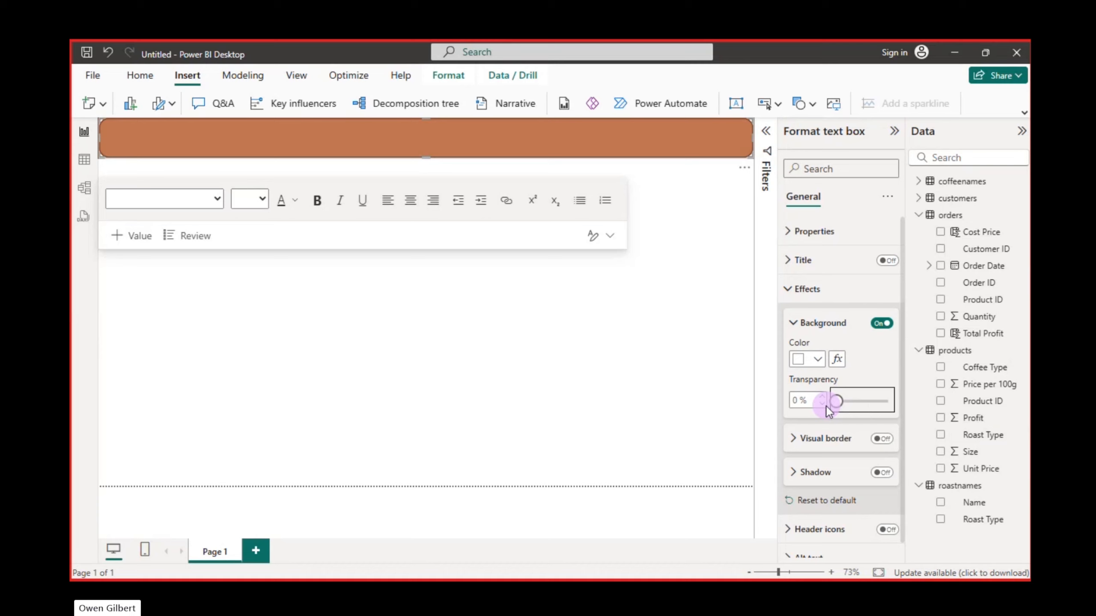
pyautogui.click(816, 360)
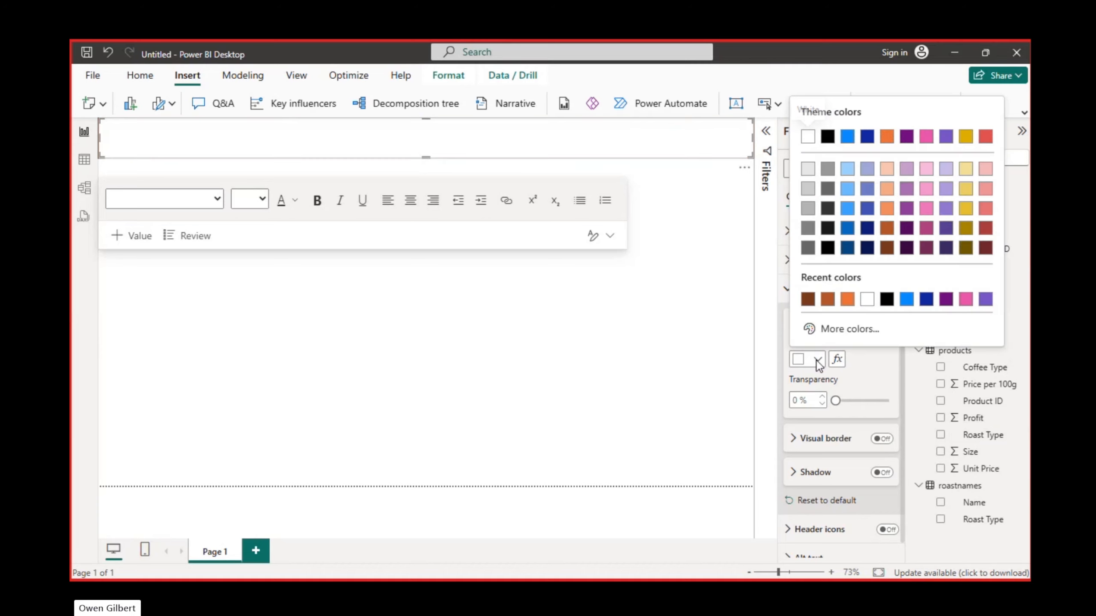
pyautogui.click(887, 299)
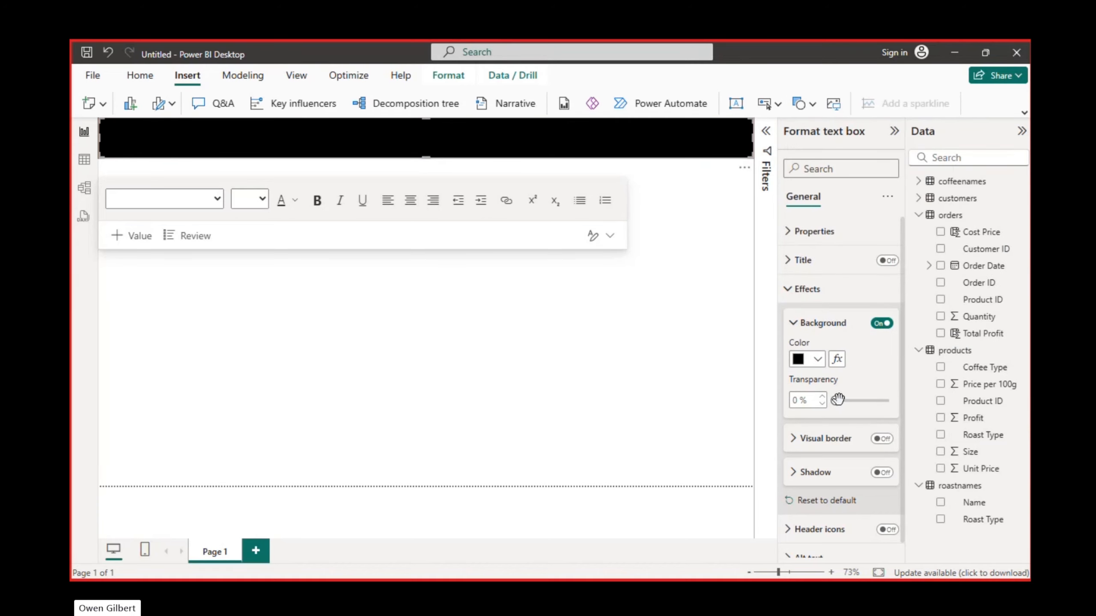
pyautogui.moveTo(835, 397); pyautogui.dragTo(920, 387)
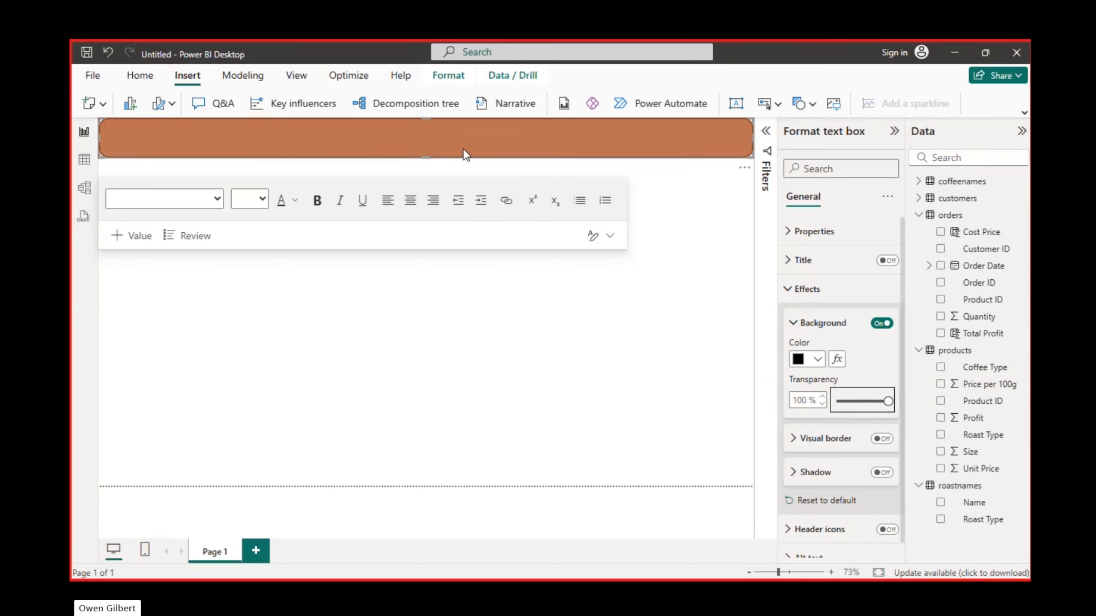
# - Set the text box's font to Consolas at size 40
pyautogui.click(442, 135)
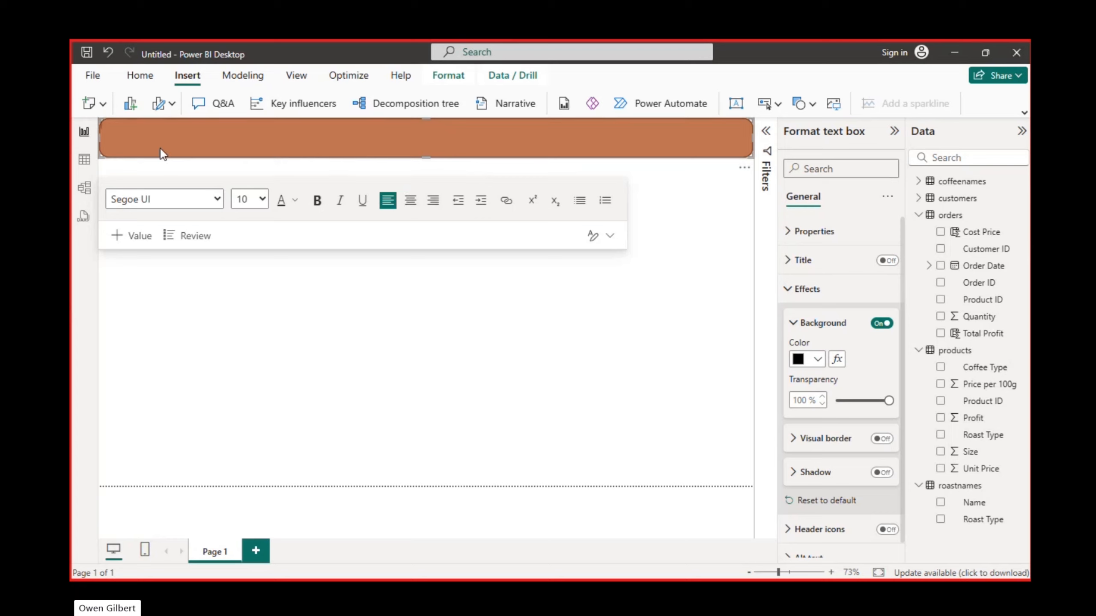
pyautogui.click(263, 200)
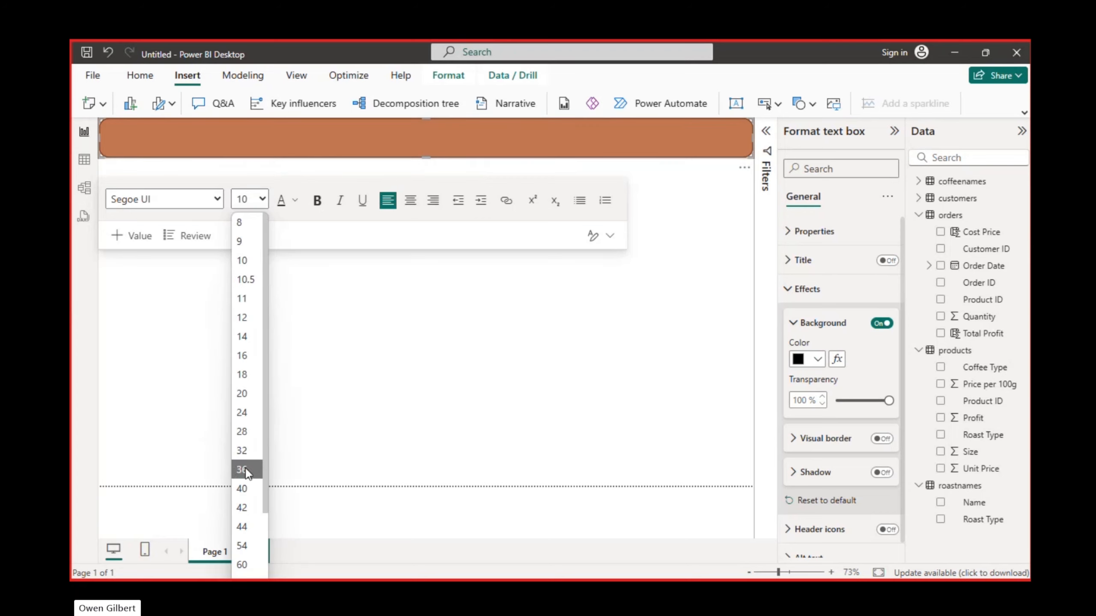
pyautogui.click(238, 483)
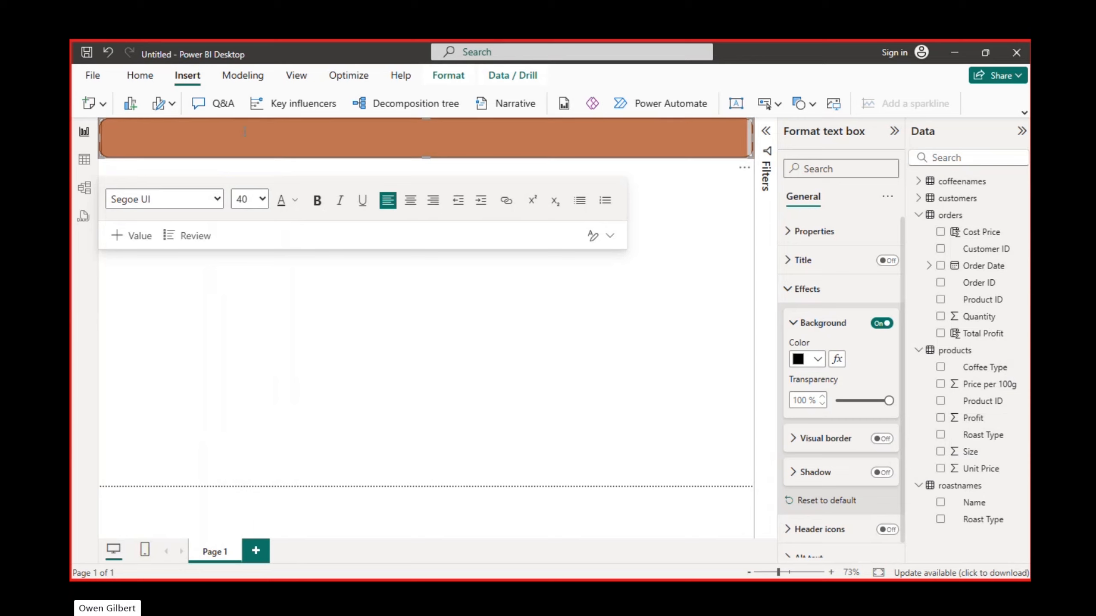
pyautogui.click(217, 196)
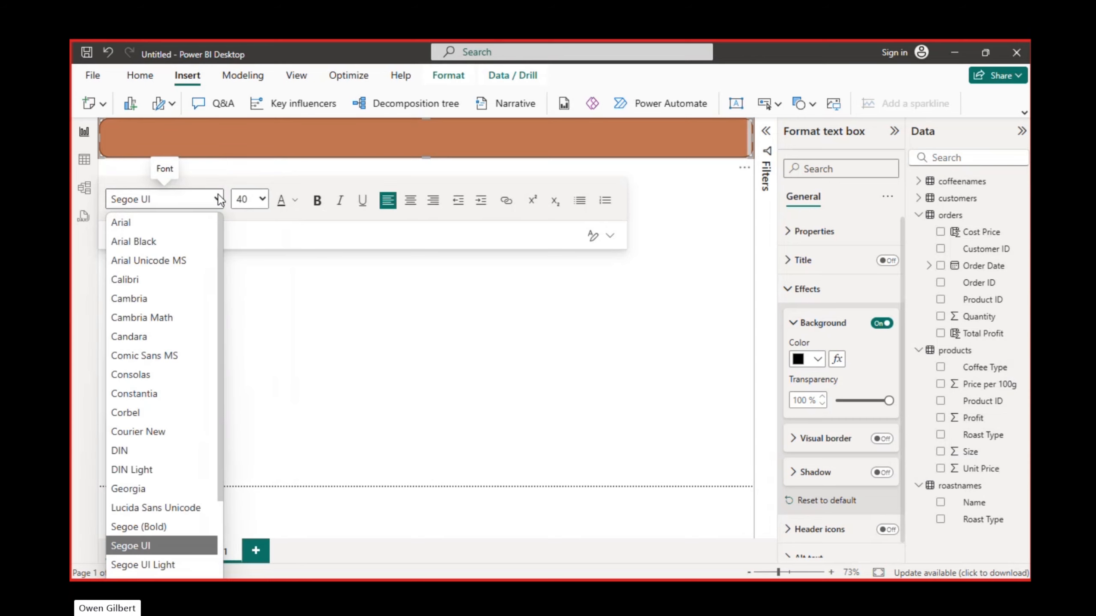
pyautogui.scroll(-2, 172, 360)
pyautogui.scroll(3, 172, 360)
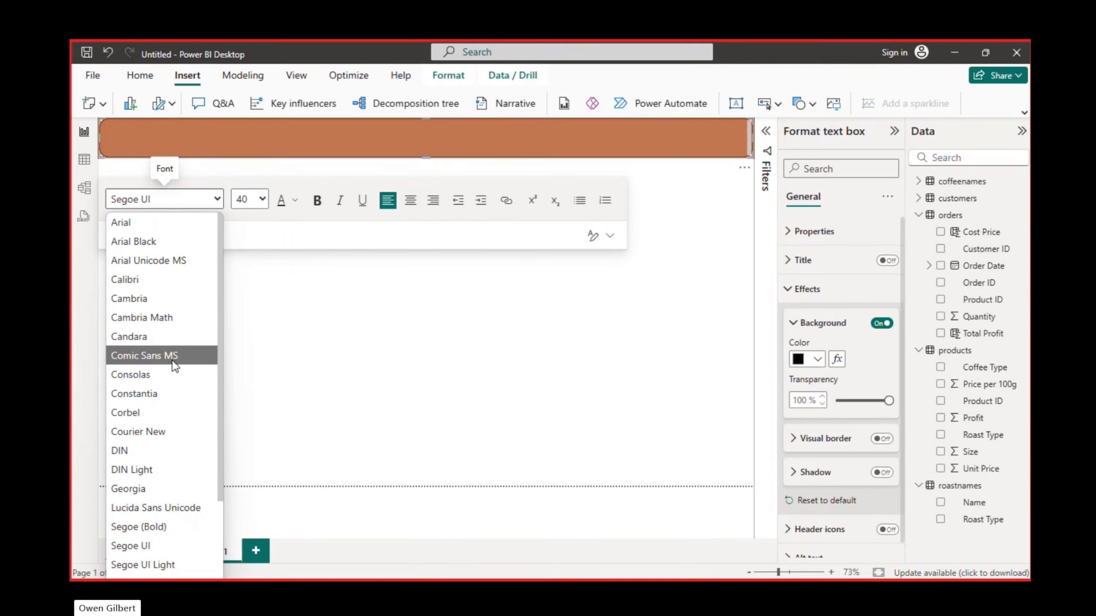
pyautogui.click(153, 371)
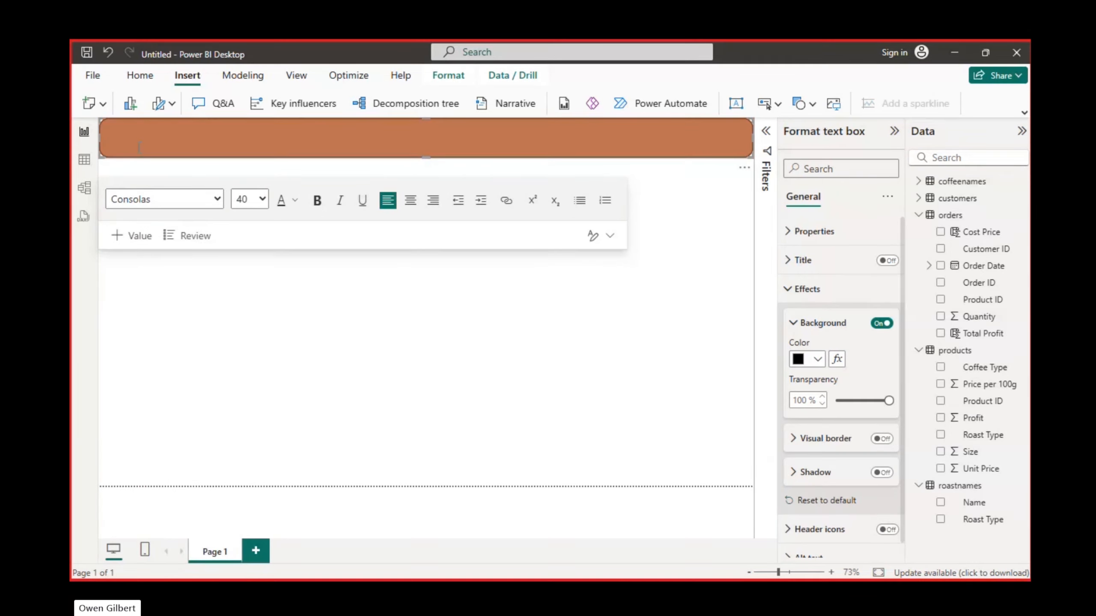
# - Enter the title "Coffee Sales Report" in the text box over the banner
pyautogui.write('Coffee RF')
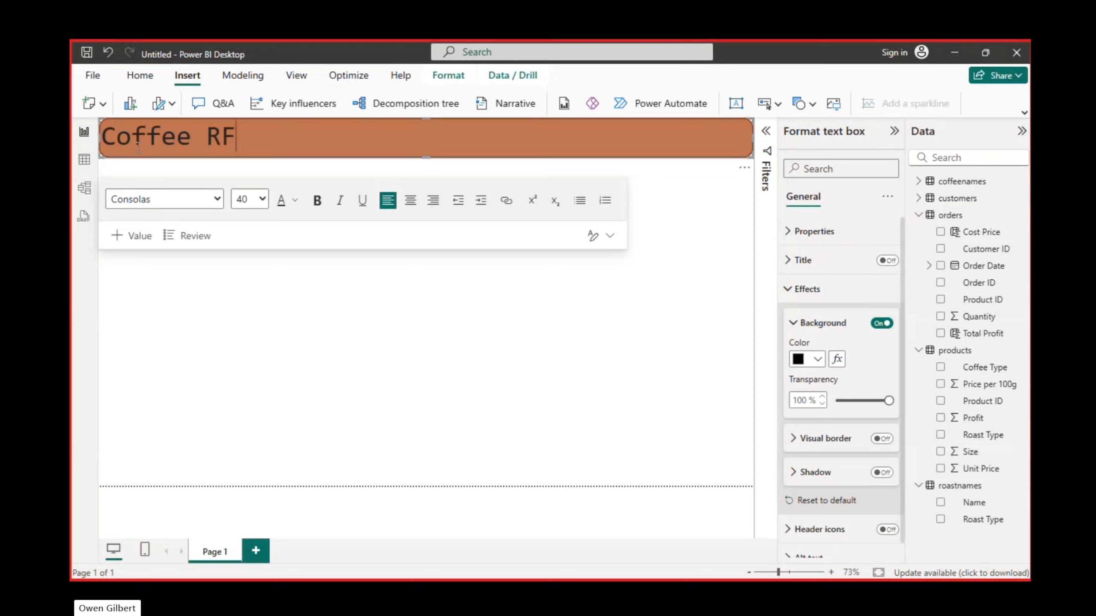
pyautogui.write('eport')
pyautogui.press('BackSpace')
pyautogui.press('BackSpace')
pyautogui.press('BackSpace')
pyautogui.press('BackSpace')
pyautogui.press('BackSpace')
pyautogui.press('BackSpace')
pyautogui.write('epor')
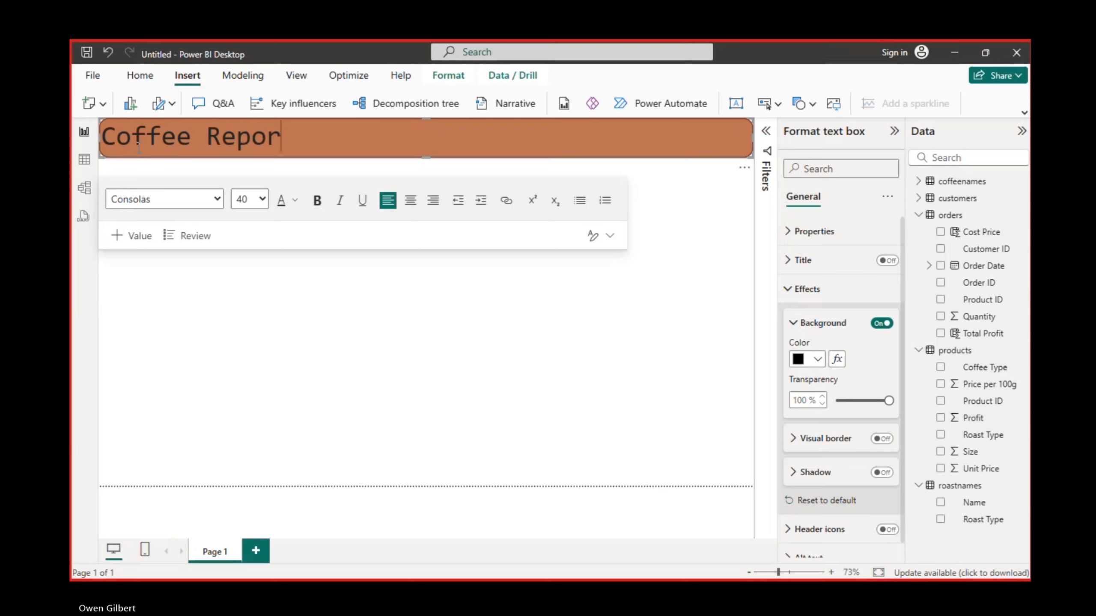
pyautogui.press('BackSpace')
pyautogui.press('BackSpace')
pyautogui.press('BackSpace')
pyautogui.press('BackSpace')
pyautogui.press('BackSpace')
pyautogui.write('S')
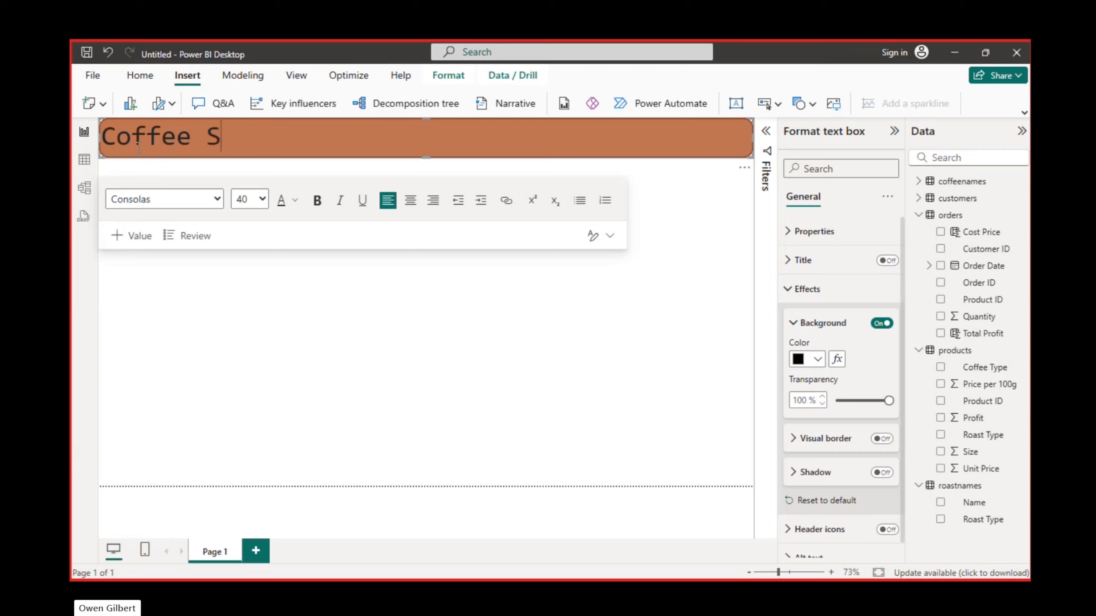
pyautogui.write('ales Report')
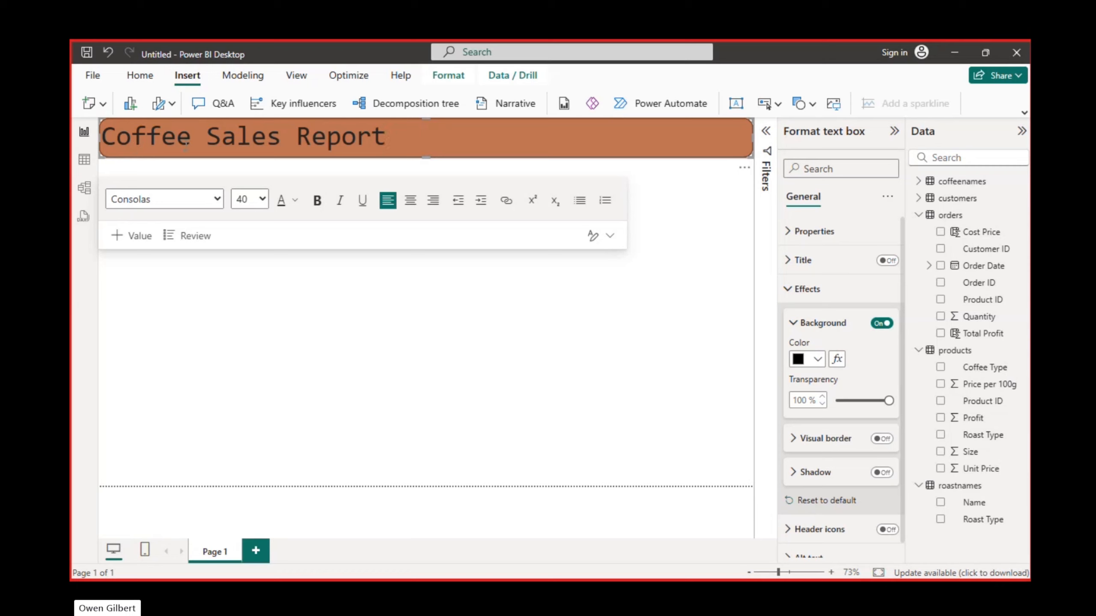
# - Make the whole banner title bold and set its font colour to white
pyautogui.hotkey('ctrl', 'a')
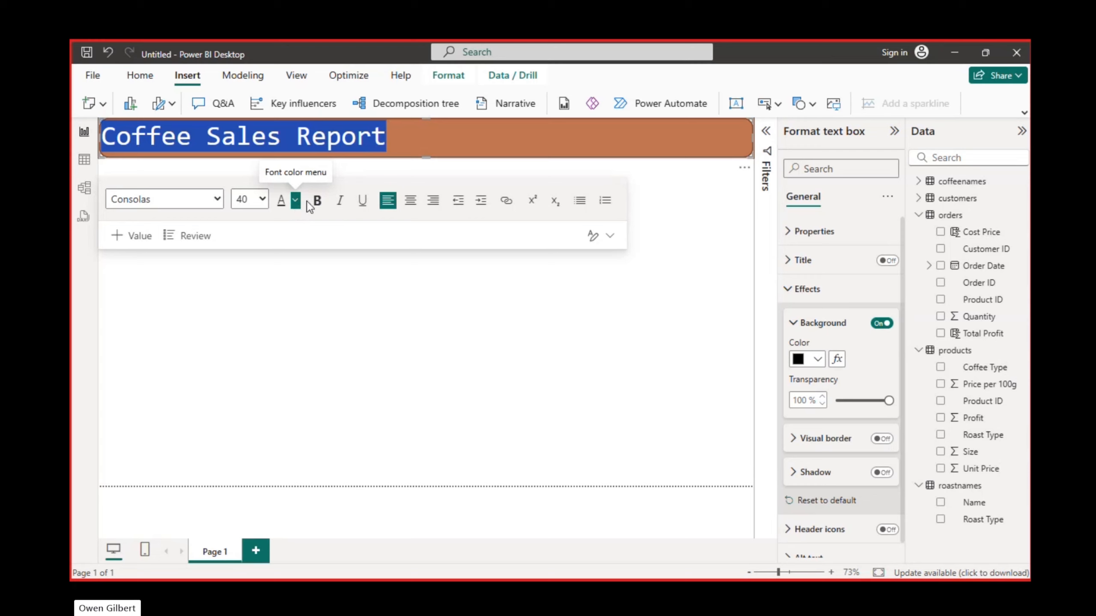
pyautogui.click(319, 201)
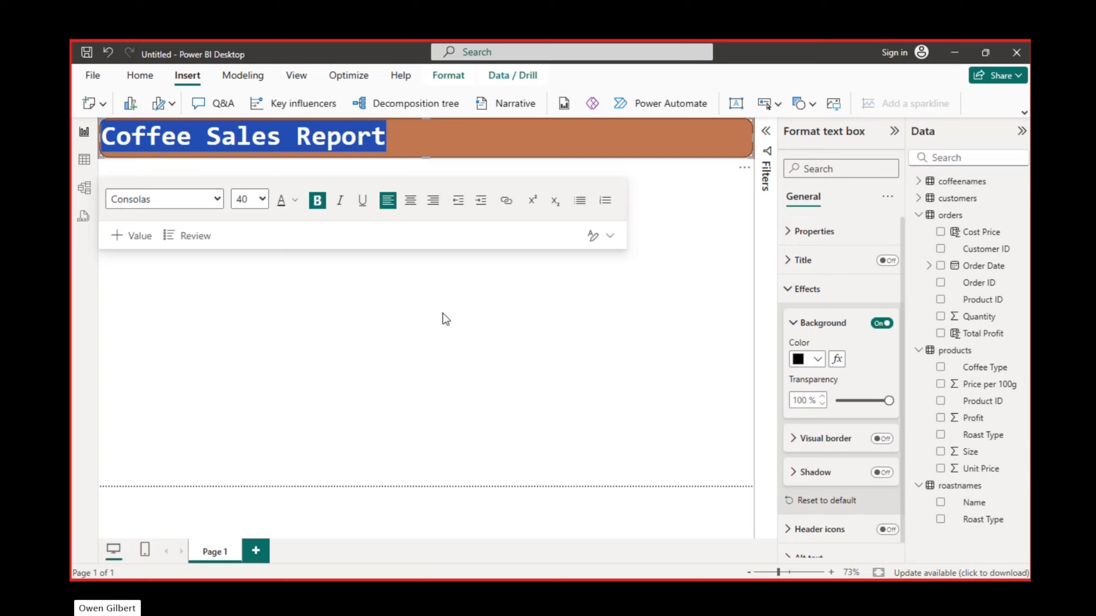
pyautogui.click(296, 200)
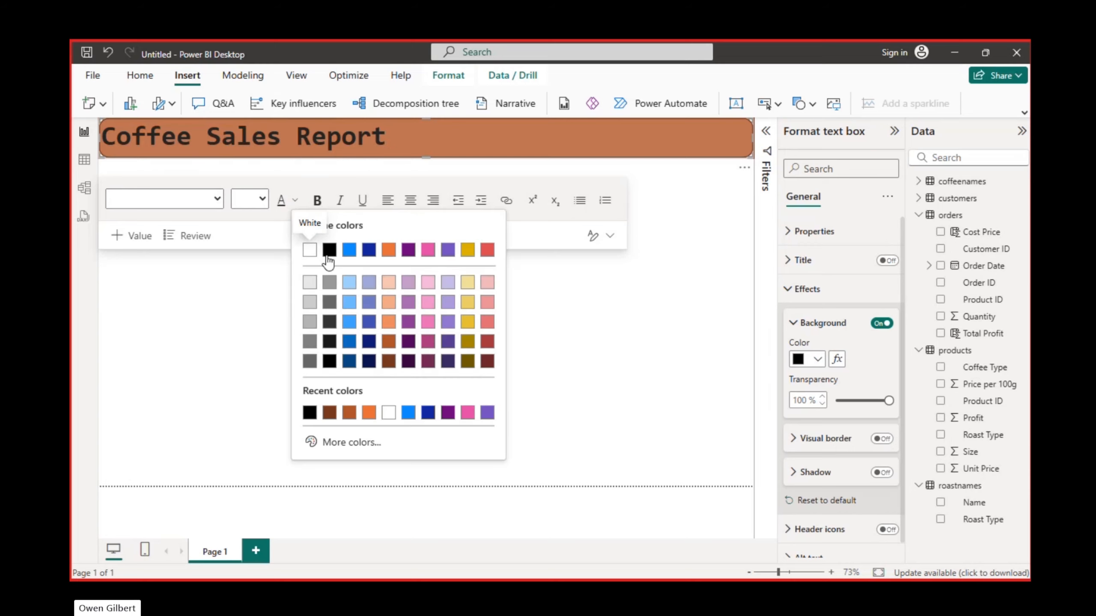
pyautogui.click(309, 250)
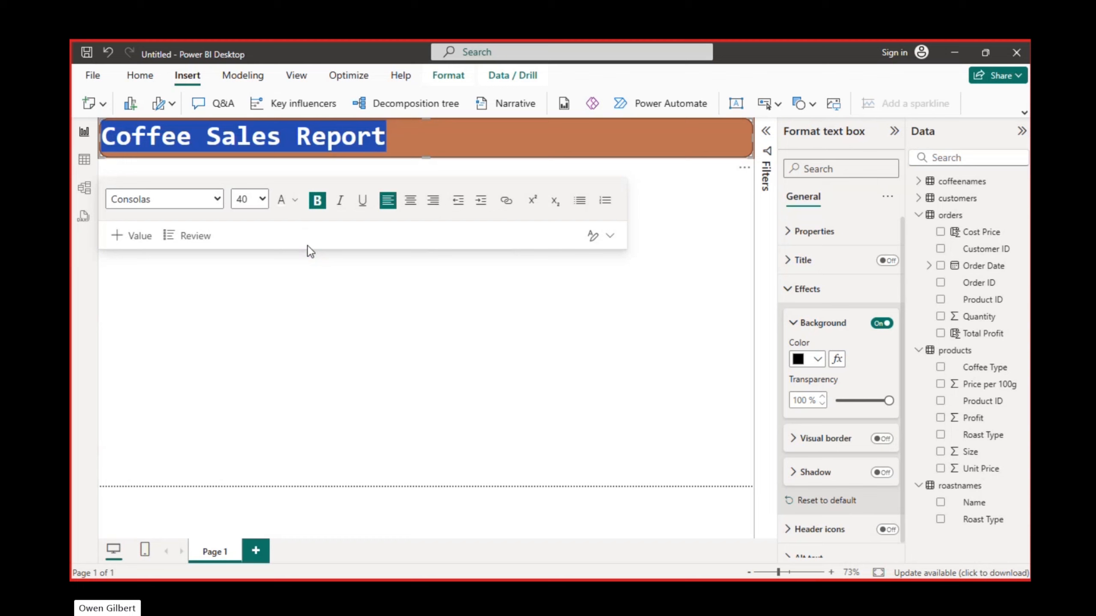
pyautogui.click(473, 288)
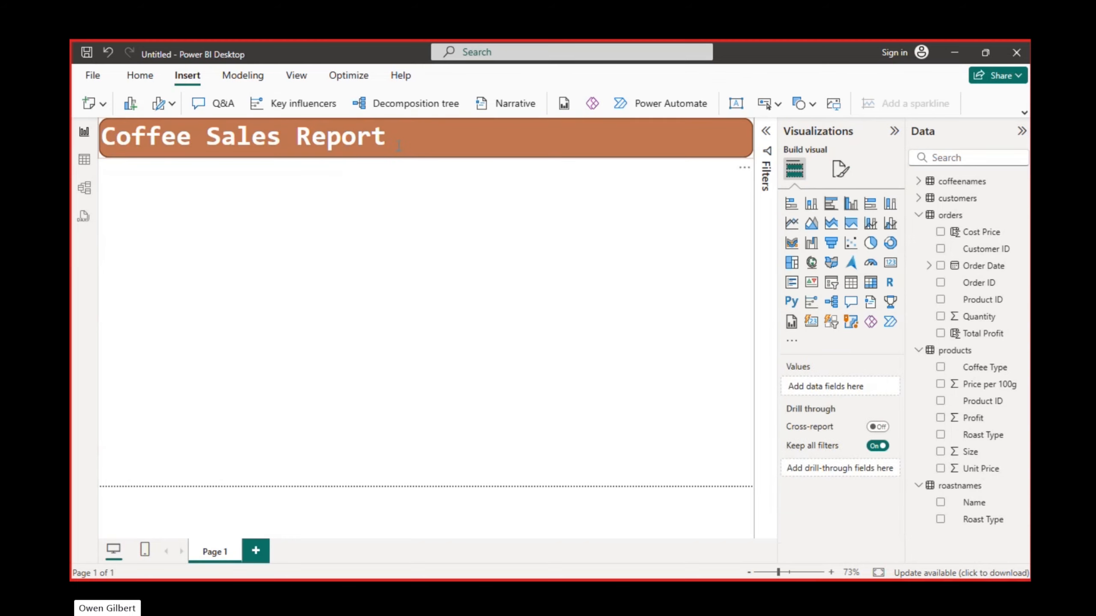
# - Change the font colour of the whole banner title to the lightest orange shade
pyautogui.click(357, 143)
pyautogui.hotkey('ctrl', 'a')
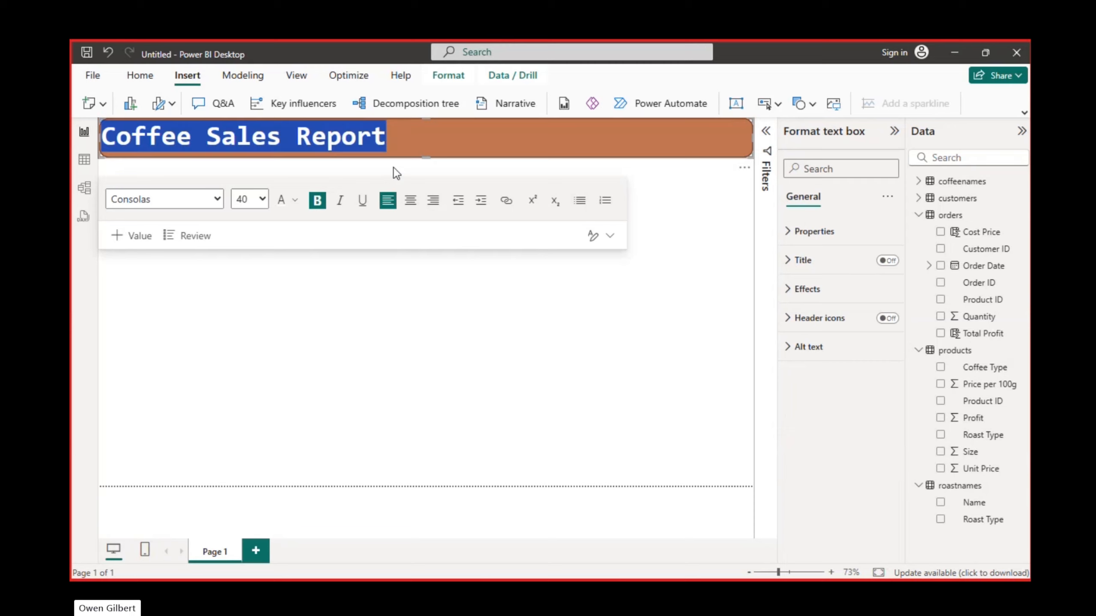
pyautogui.click(298, 200)
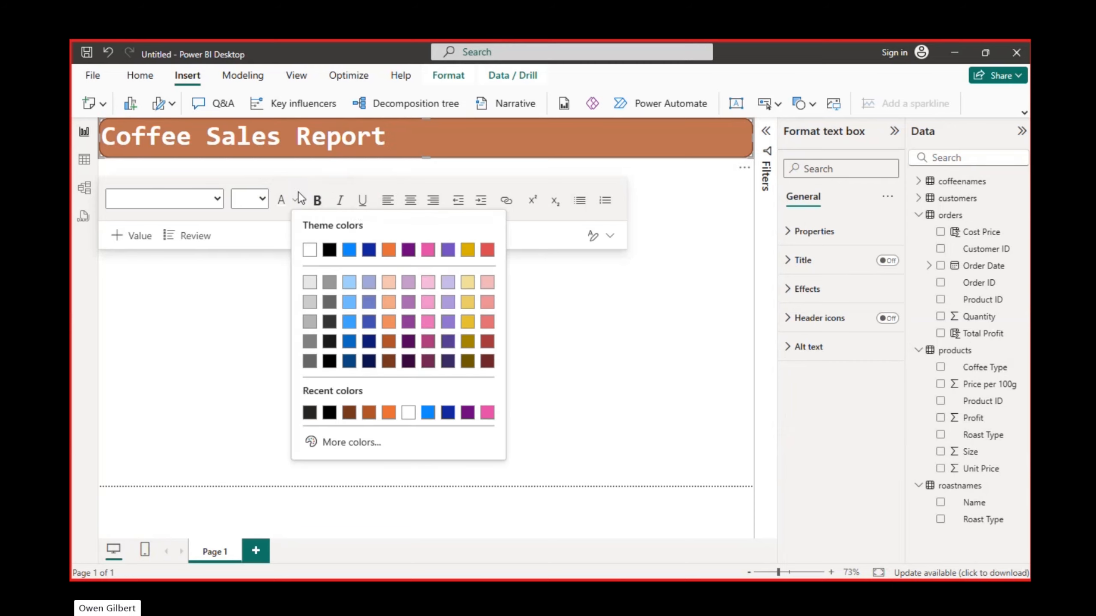
pyautogui.click(392, 282)
pyautogui.click(447, 274)
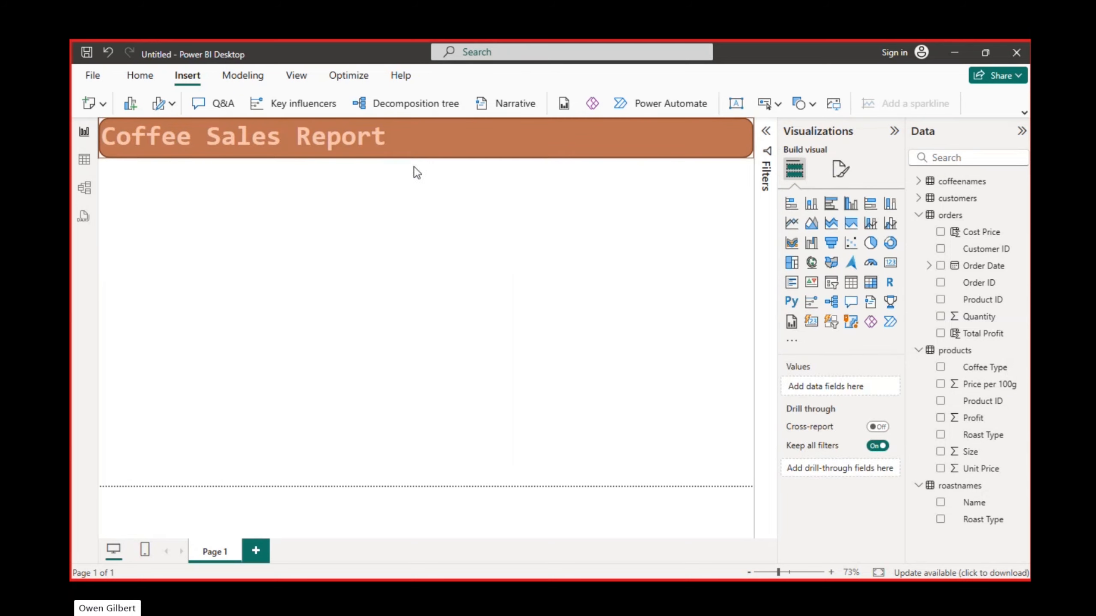
# - Try the darkest orange shade as the font colour of the whole banner title
pyautogui.click(377, 141)
pyautogui.hotkey('ctrl', 'a')
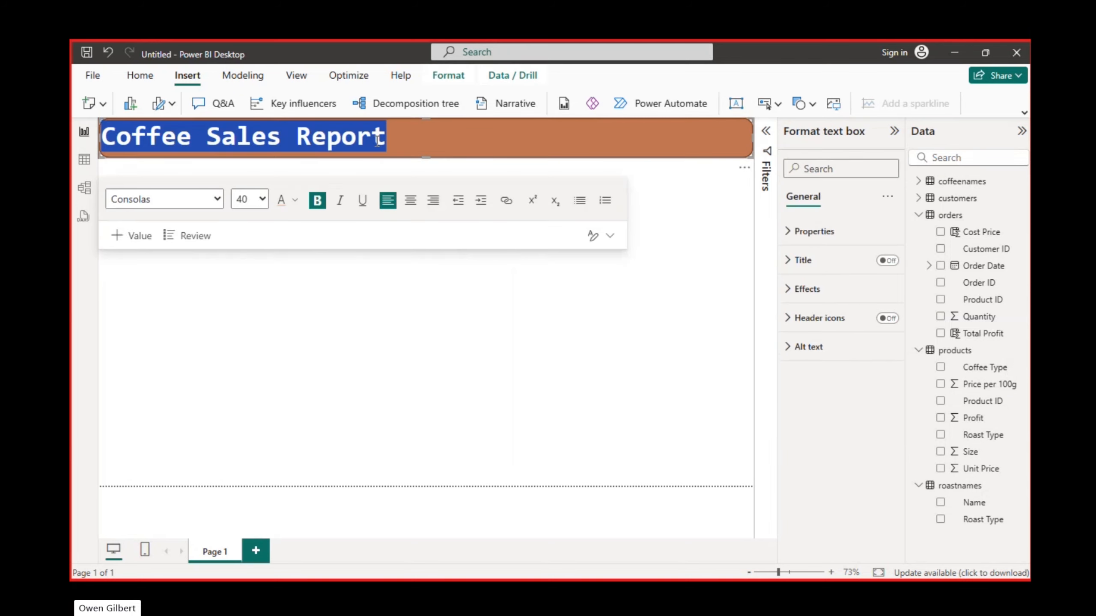
pyautogui.click(294, 199)
pyautogui.click(388, 362)
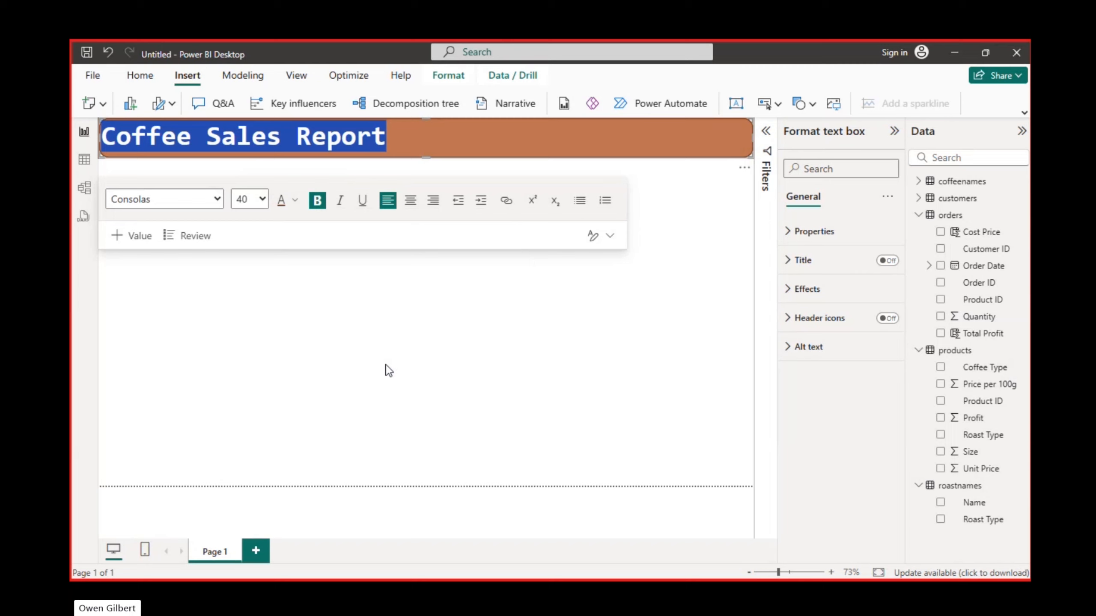
pyautogui.click(499, 323)
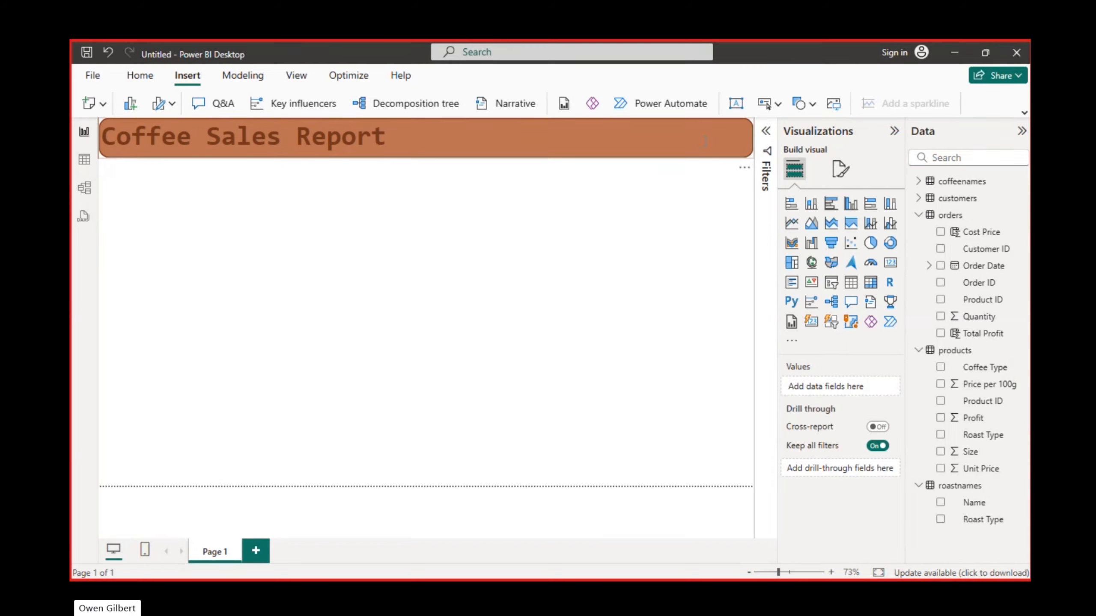
# - Set the font colour of the whole banner title to white
pyautogui.click(395, 134)
pyautogui.click(297, 198)
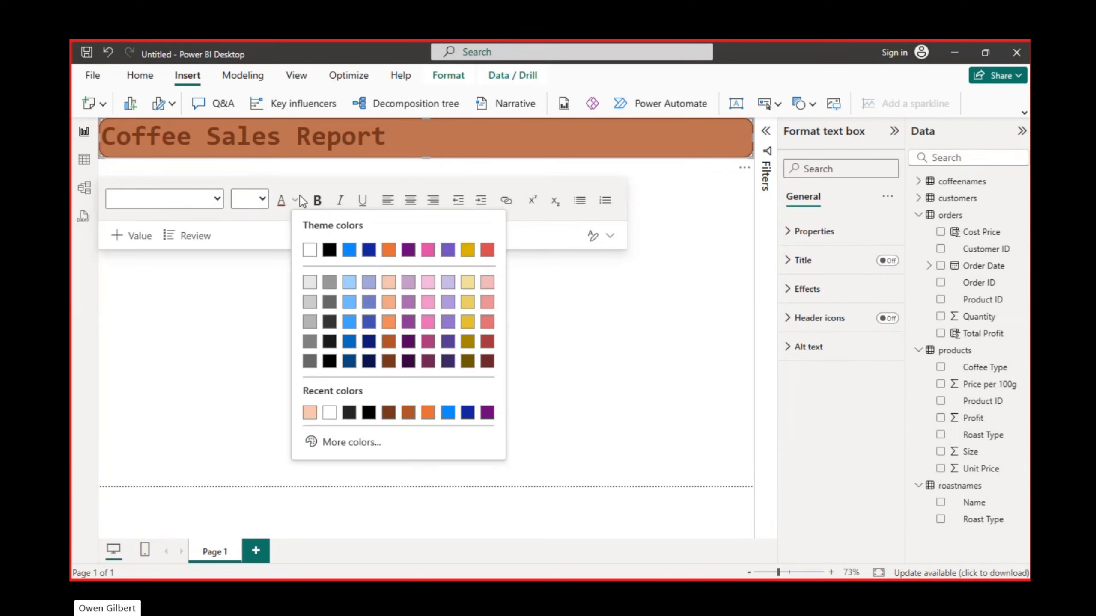
pyautogui.click(313, 254)
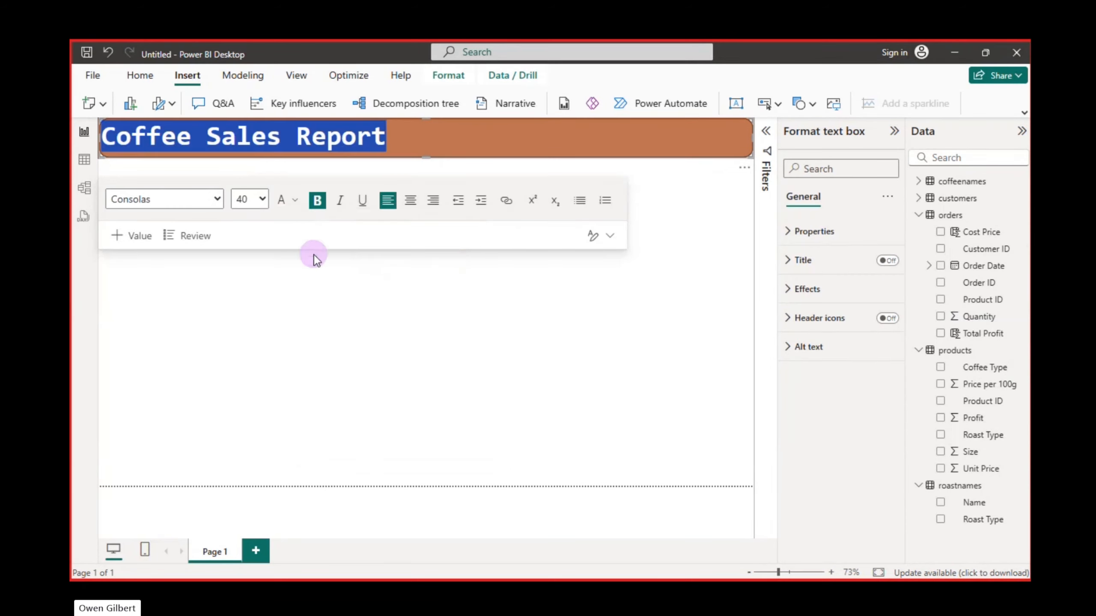
pyautogui.click(478, 300)
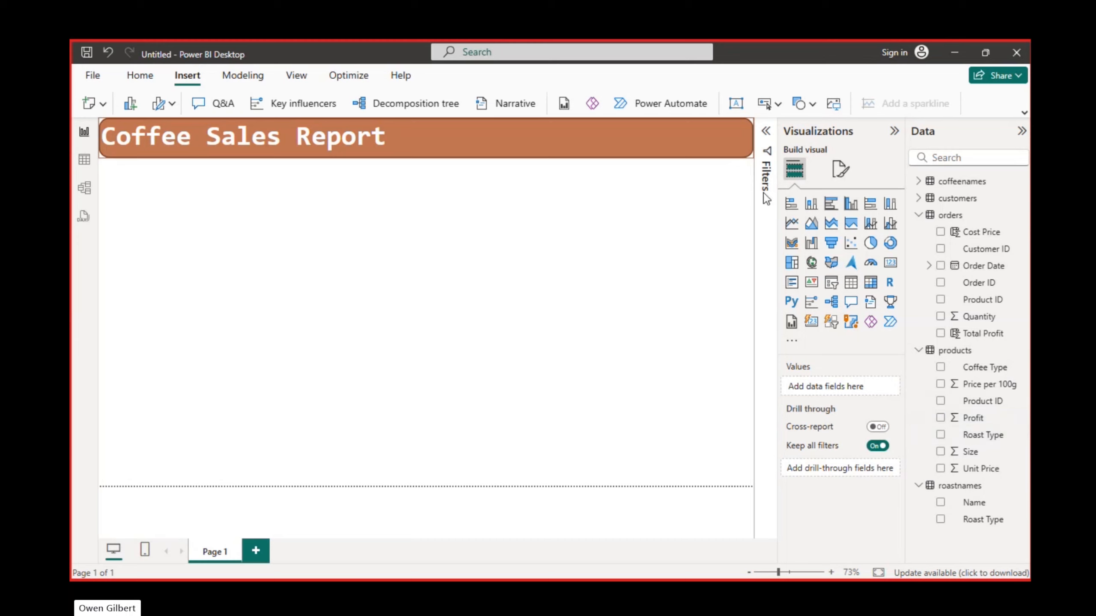
# - Insert a stacked bar chart below the banner and resize it to a small, roughly square frame at the page's left edge
pyautogui.click(792, 211)
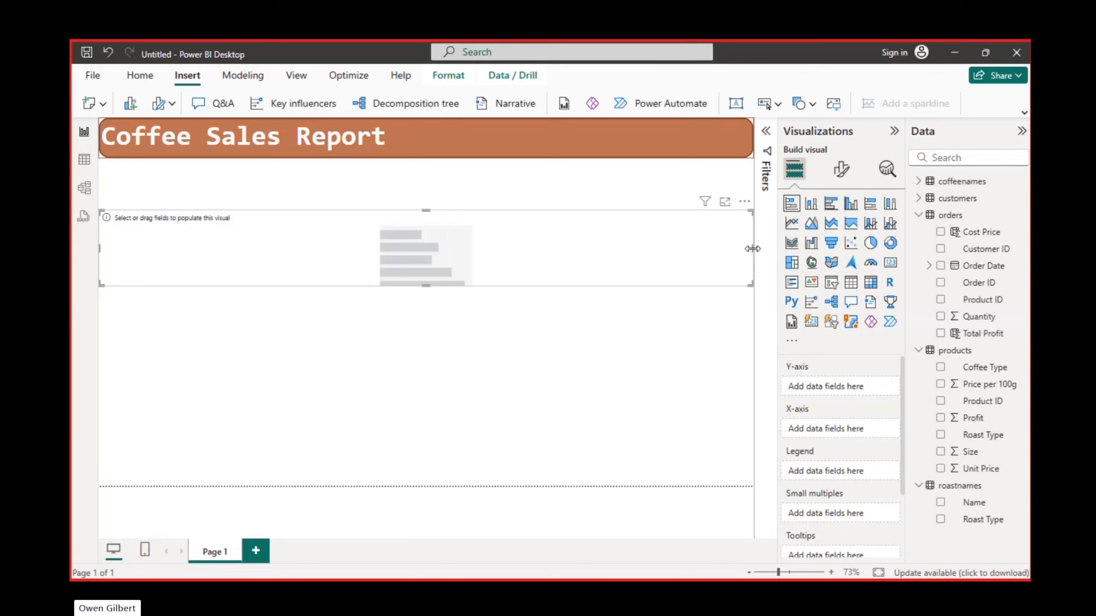
pyautogui.moveTo(753, 255); pyautogui.dragTo(232, 280)
pyautogui.moveTo(154, 282); pyautogui.dragTo(170, 328)
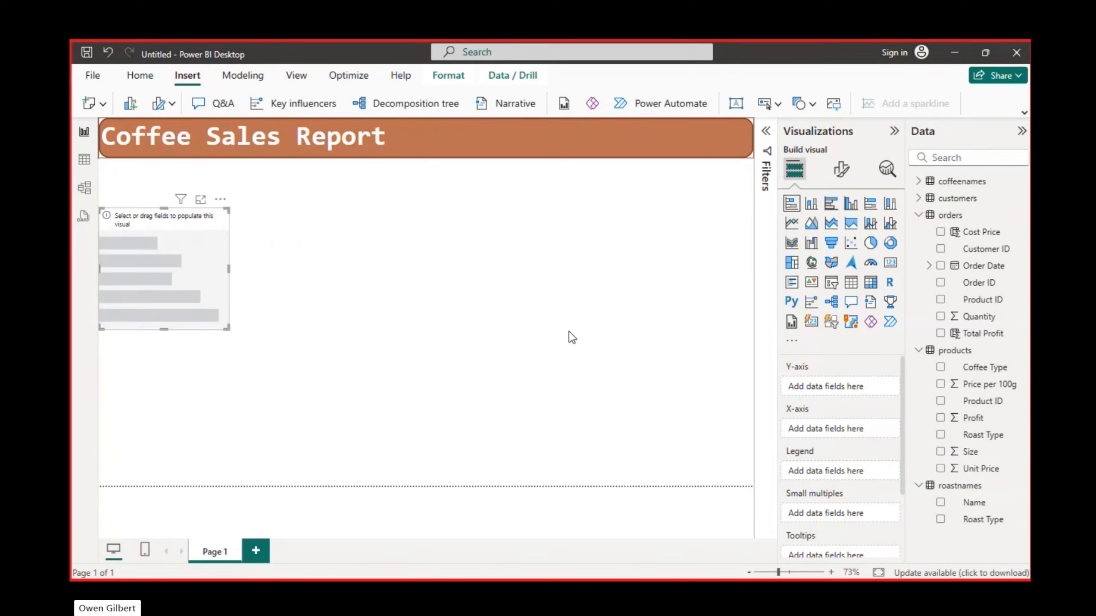
# - Put the Name field from the roastnames table on the bar chart's Y-axis
pyautogui.click(939, 509)
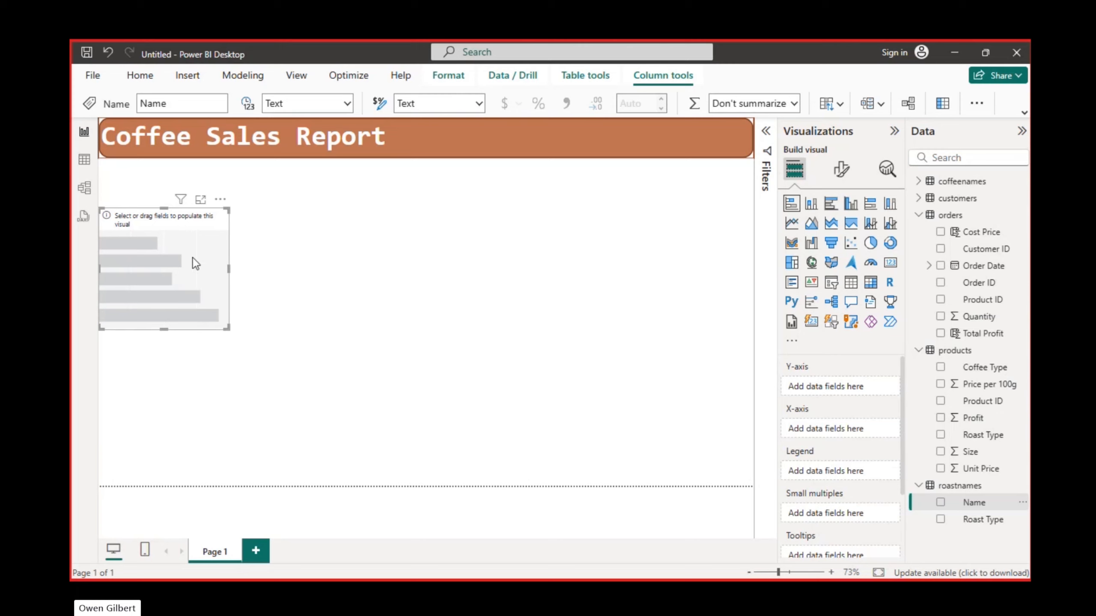
pyautogui.click(991, 67)
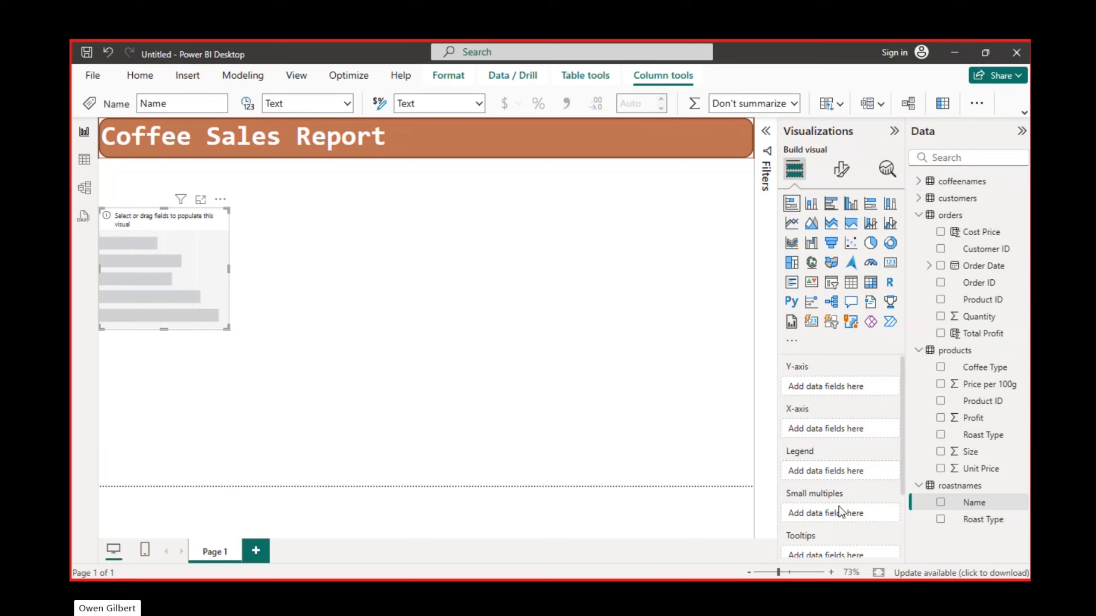
pyautogui.click(940, 502)
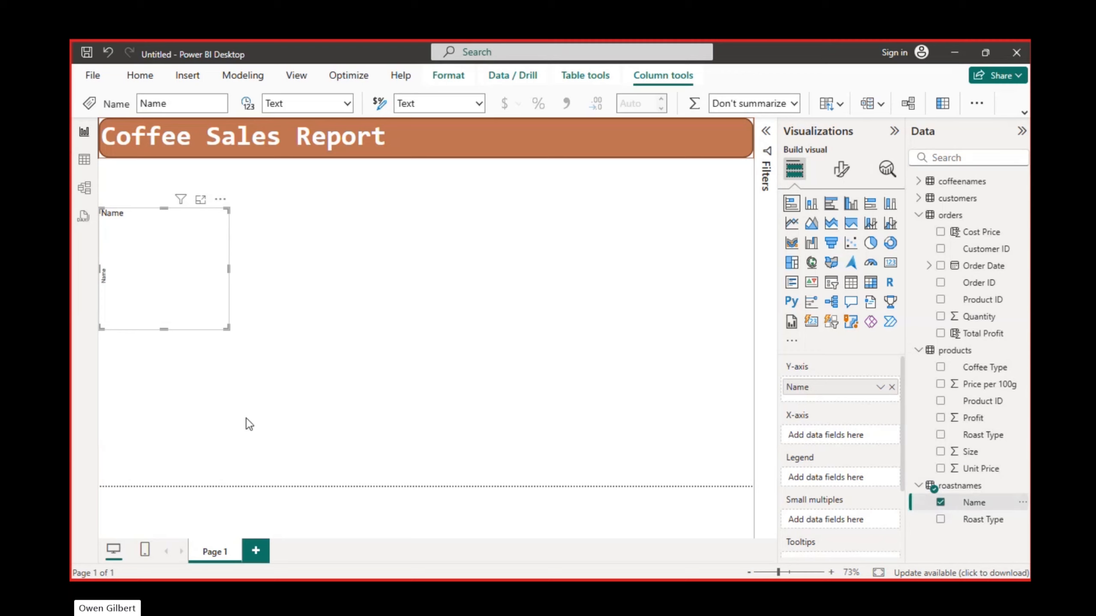
# - Enlarge the bar chart to about twice its width and height, keeping its upper-left corner in place
pyautogui.click(224, 324)
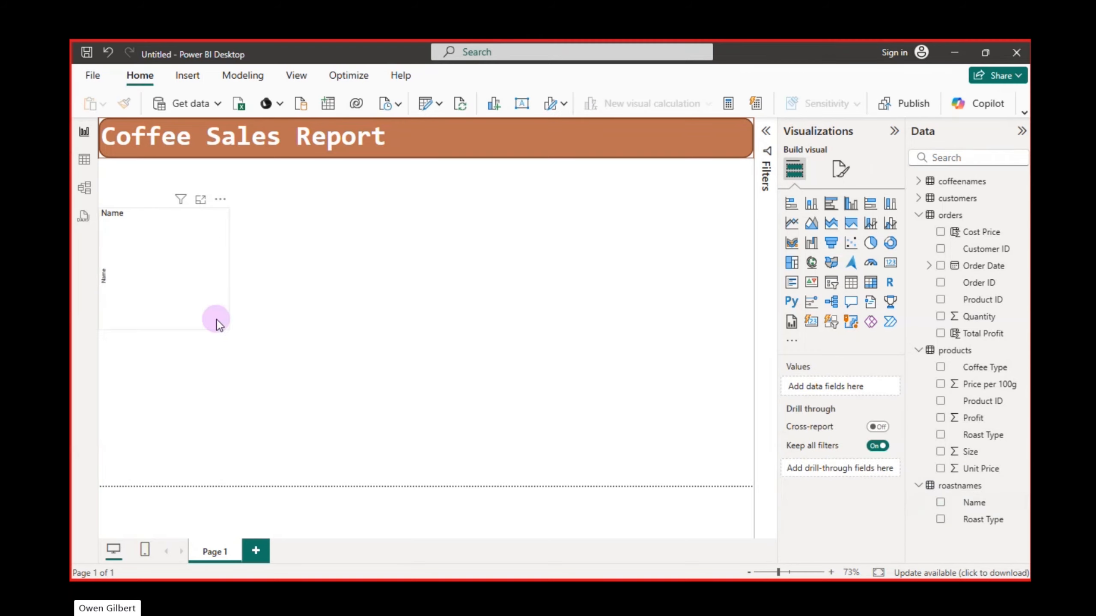
pyautogui.click(217, 320)
pyautogui.moveTo(229, 329); pyautogui.dragTo(359, 433)
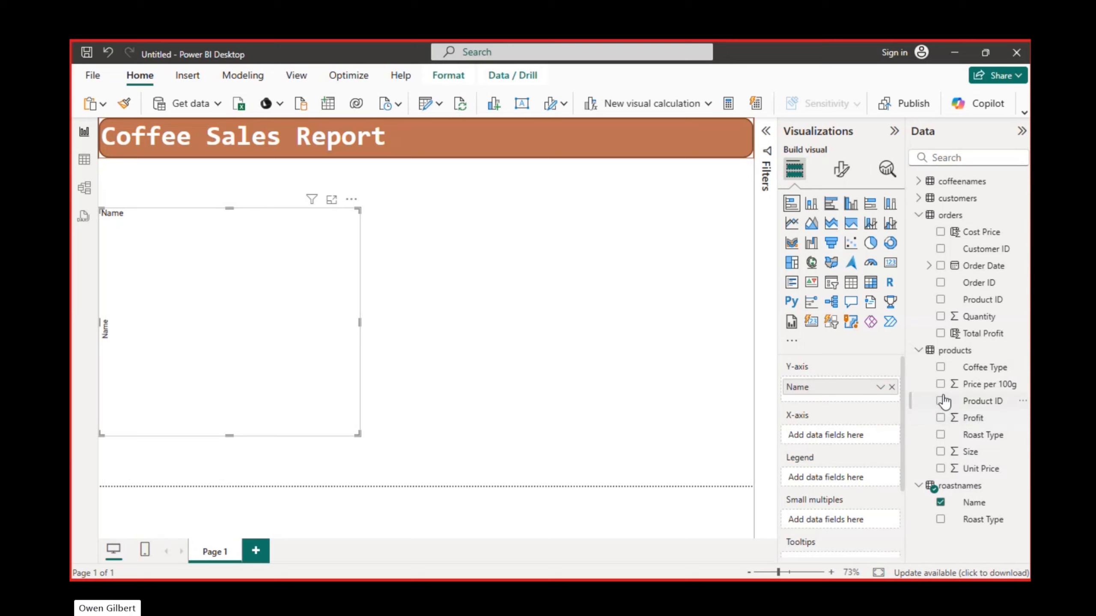
# - Add Quantity from the orders table to the chart's X-axis and move the chart down to the page's lower edge
pyautogui.click(941, 317)
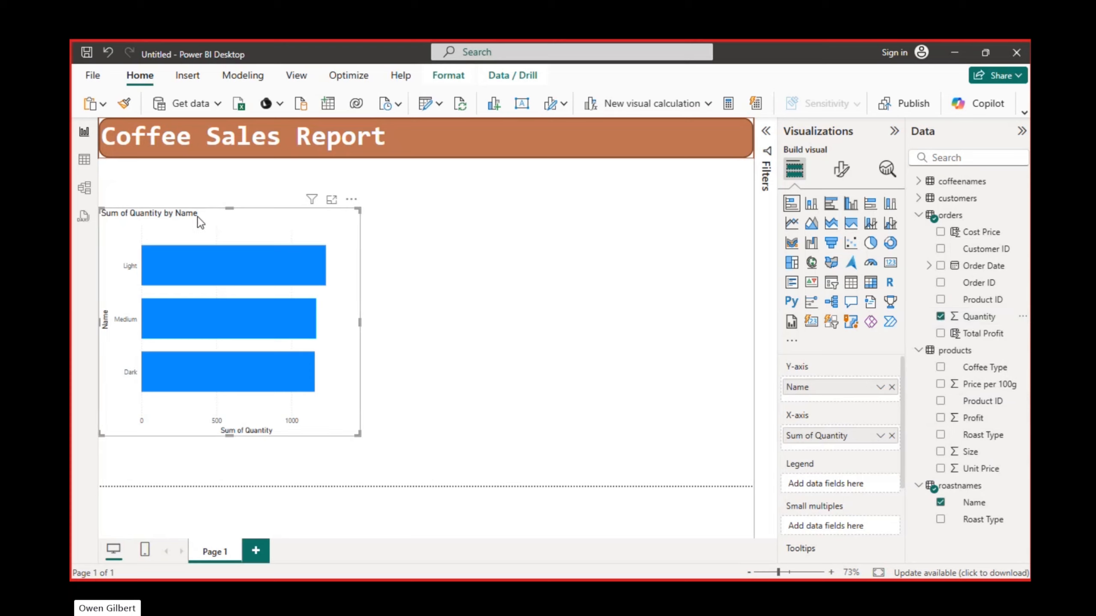
pyautogui.moveTo(197, 217); pyautogui.dragTo(195, 301)
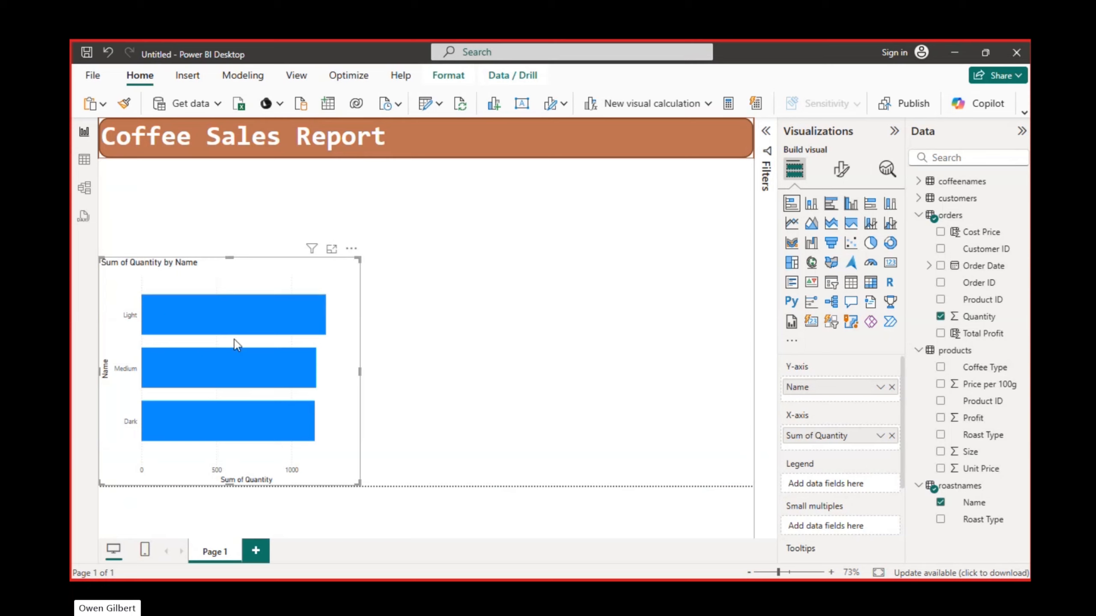
# - Rename the chart's Y-axis Name field to "Roast" for this visual
pyautogui.rightClick(801, 393)
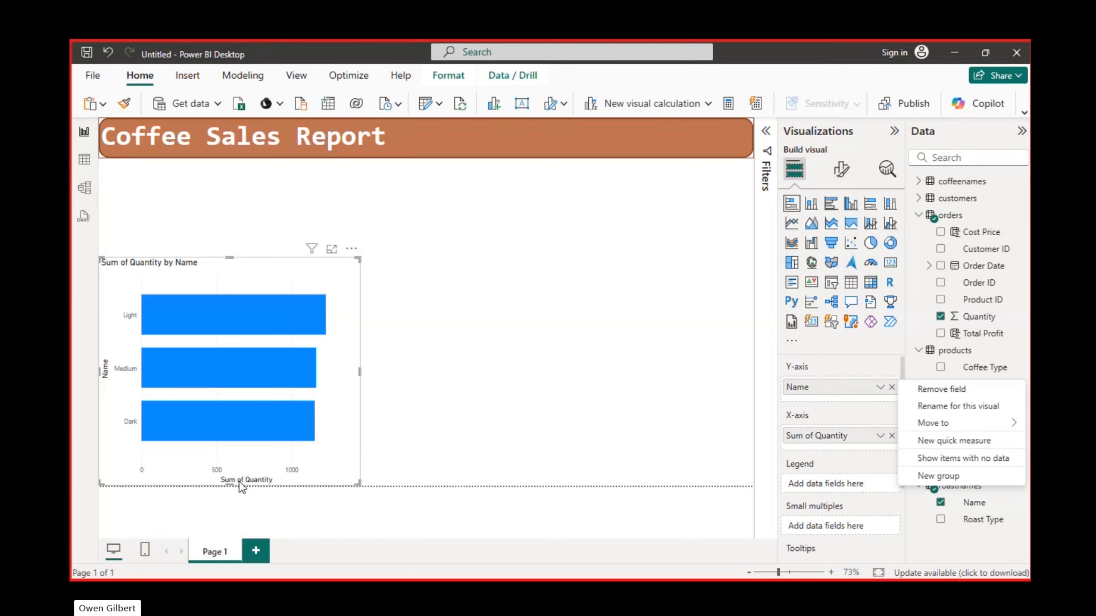
pyautogui.click(952, 409)
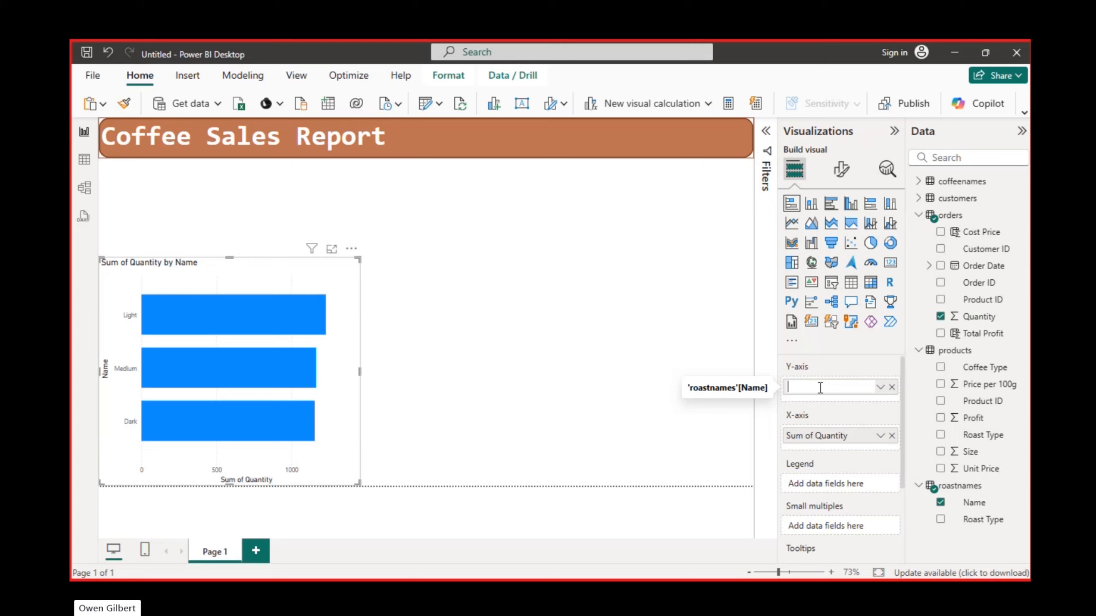
pyautogui.write('Roast')
pyautogui.press('Return')
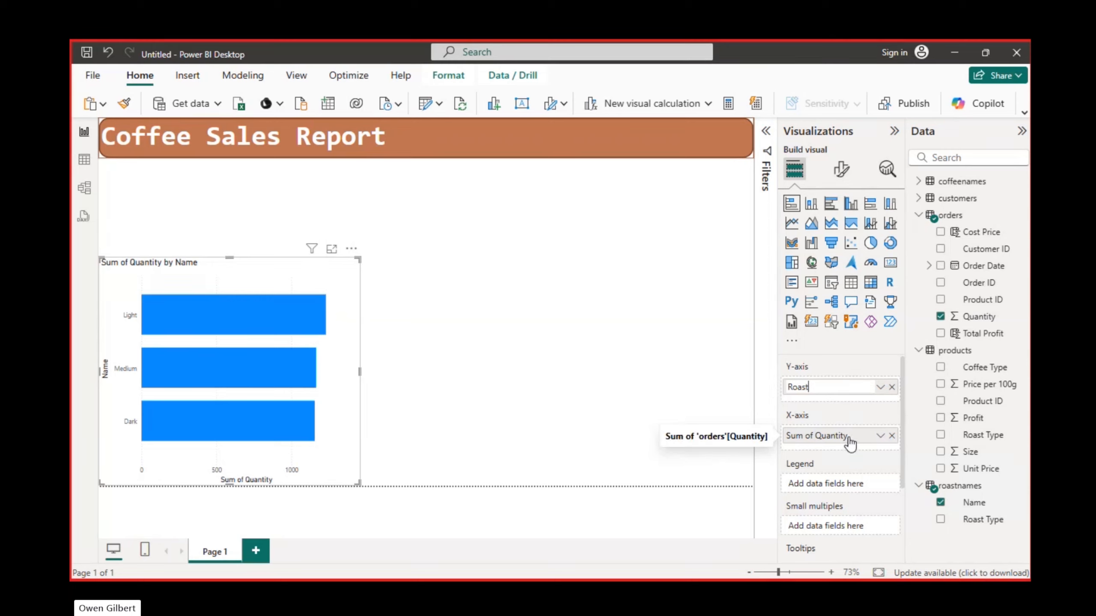
pyautogui.press('Return')
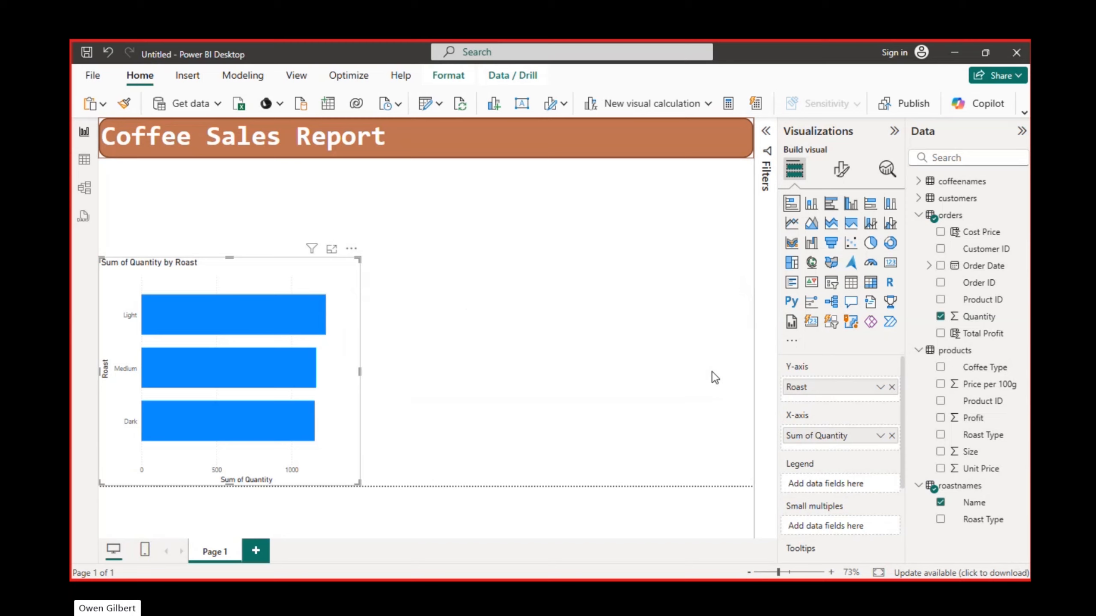
# - Rename the chart's X-axis field to "Quantity Sold" for this visual
pyautogui.click(830, 437)
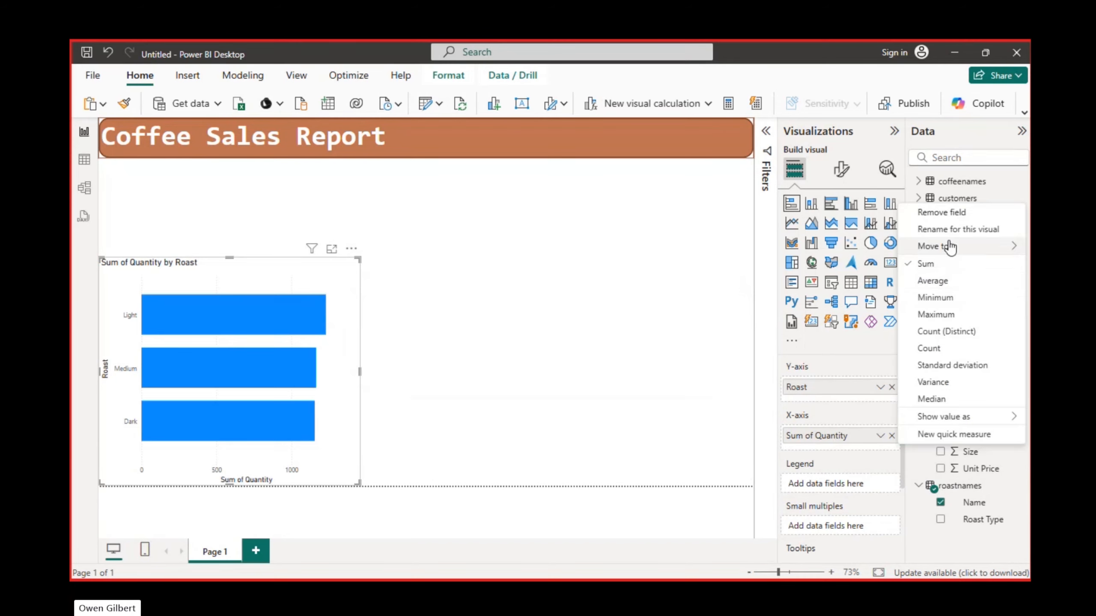
pyautogui.click(947, 228)
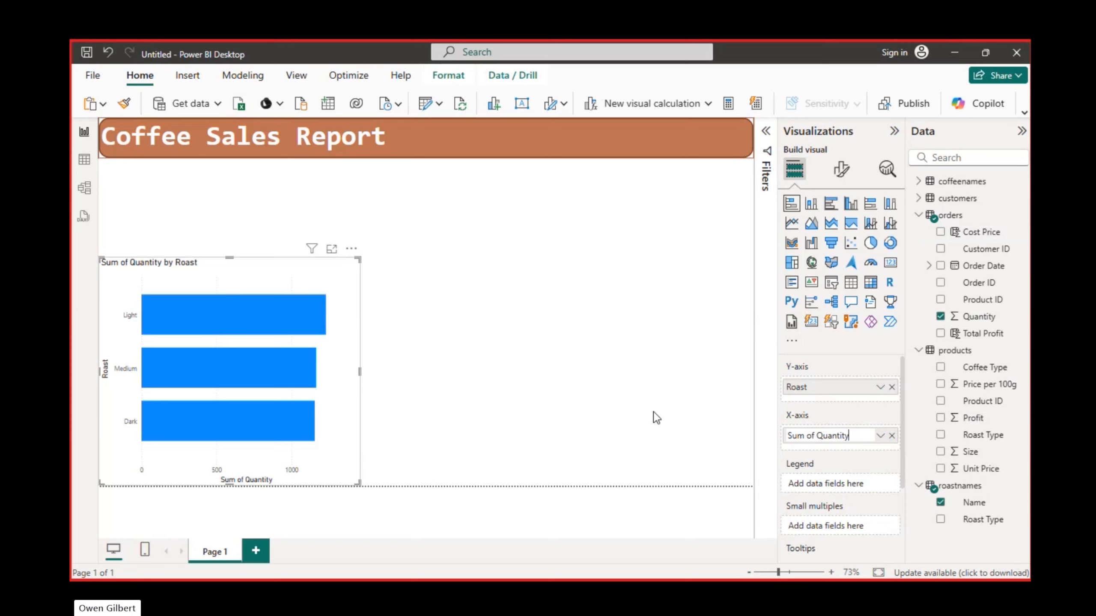
pyautogui.hotkey('ctrl', 'Left')
pyautogui.press('BackSpace')
pyautogui.press('BackSpace')
pyautogui.press('BackSpace')
pyautogui.press('BackSpace')
pyautogui.press('BackSpace')
pyautogui.press('BackSpace')
pyautogui.press('BackSpace')
pyautogui.press('End')
pyautogui.write('Sold')
pyautogui.press('Return')
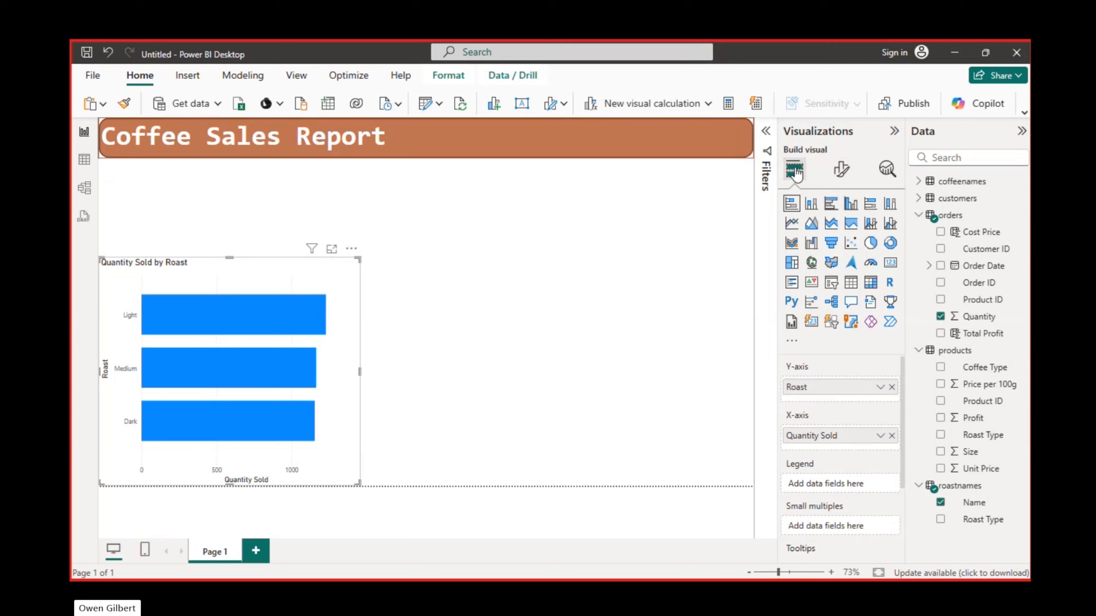
# - Set the colour of the bar chart's Y-axis values to the recently used brown-orange #ad5129
pyautogui.click(602, 244)
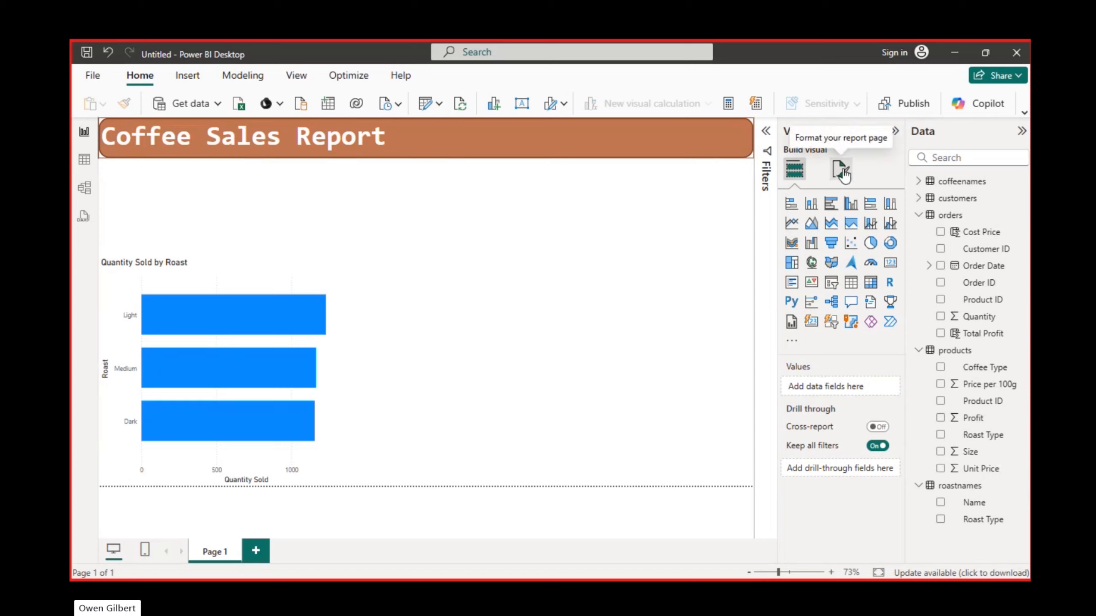
pyautogui.click(206, 263)
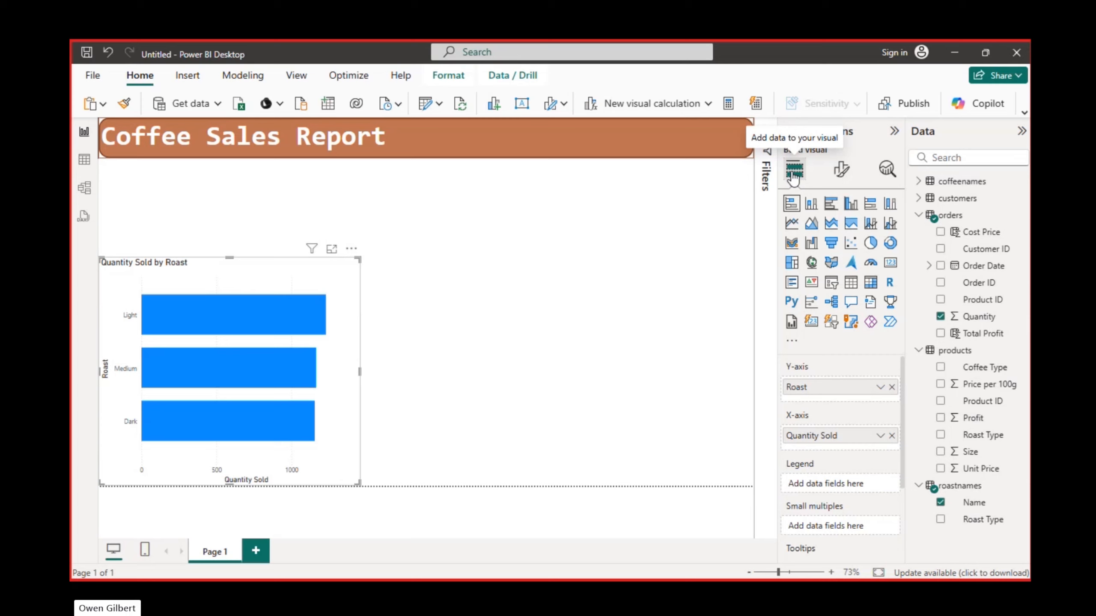
pyautogui.click(846, 169)
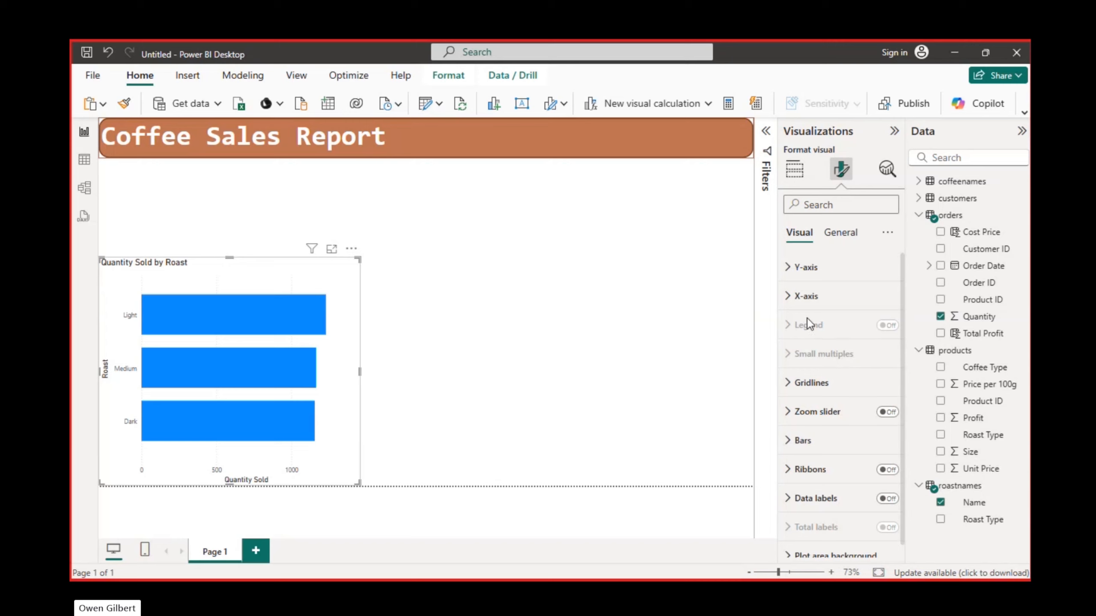
pyautogui.click(789, 270)
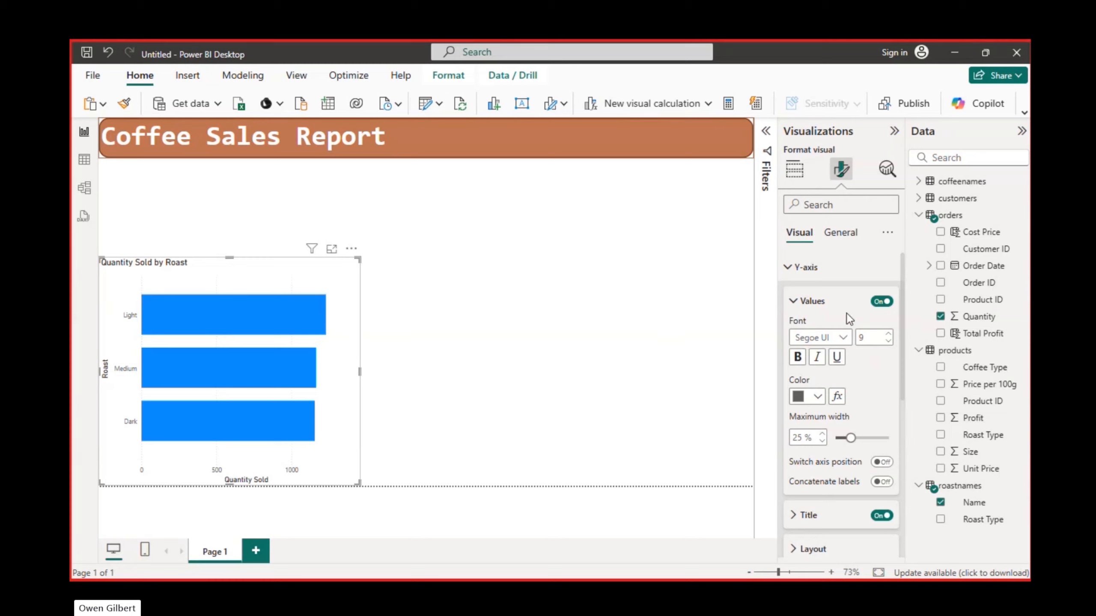
pyautogui.scroll(-3, 848, 318)
pyautogui.scroll(3, 848, 319)
pyautogui.scroll(-2, 848, 320)
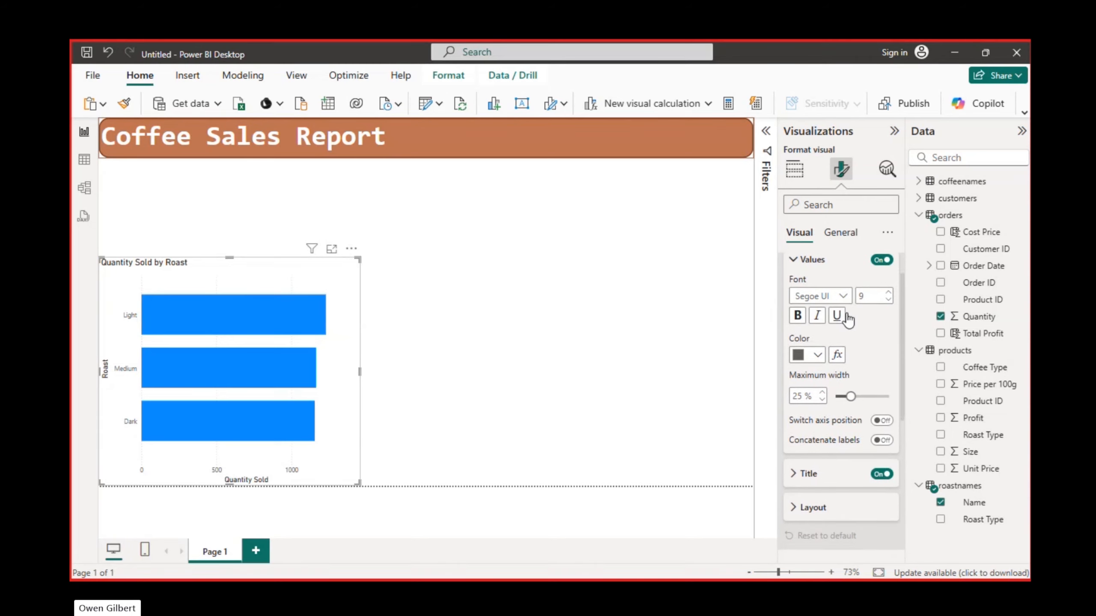
pyautogui.scroll(2, 848, 320)
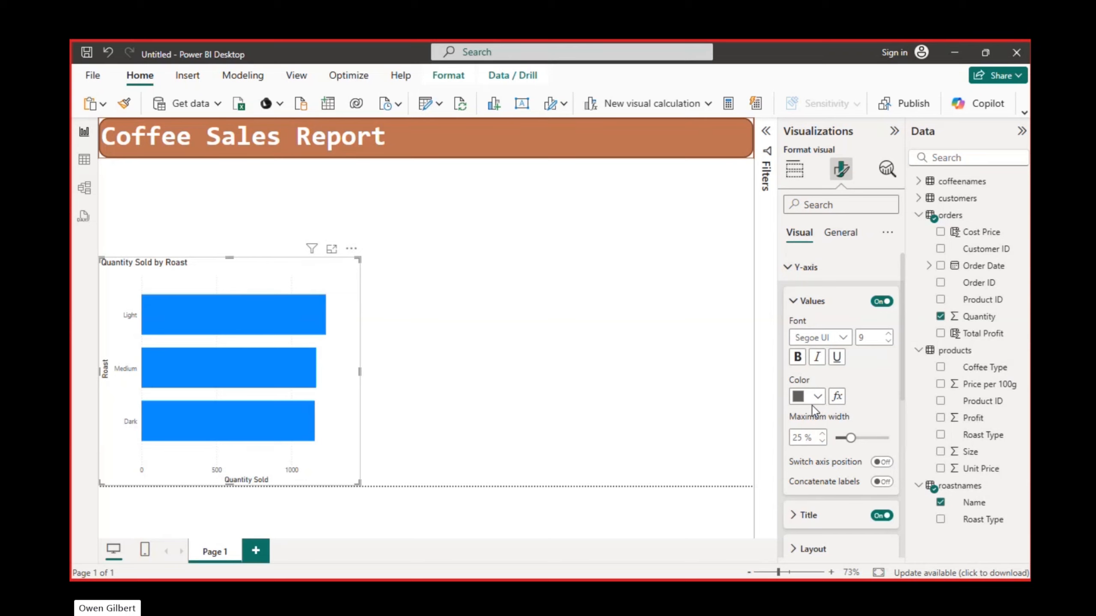
pyautogui.click(815, 397)
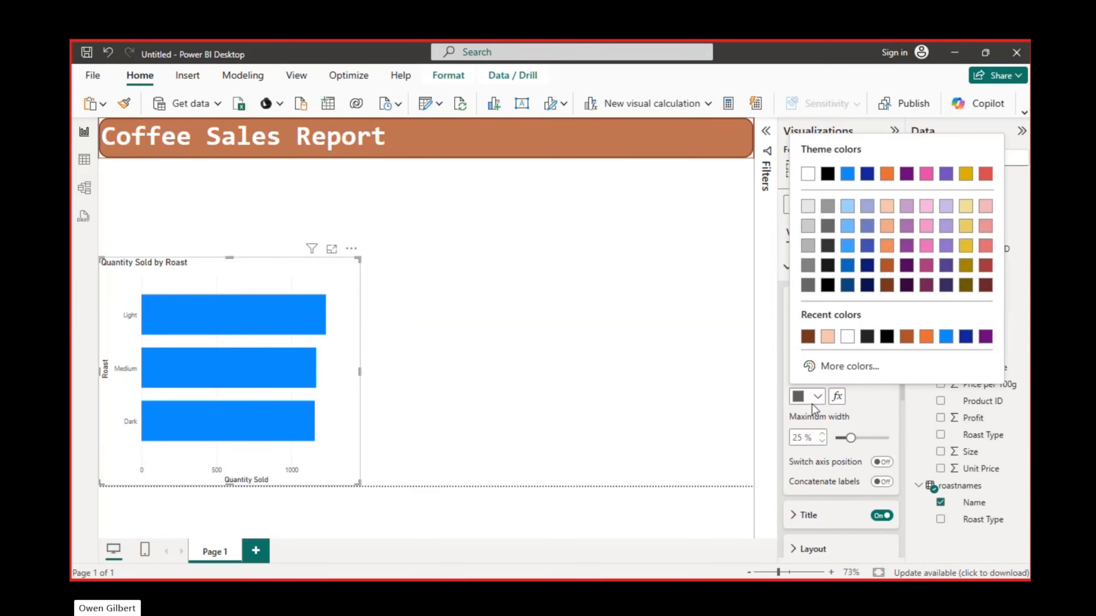
pyautogui.click(906, 341)
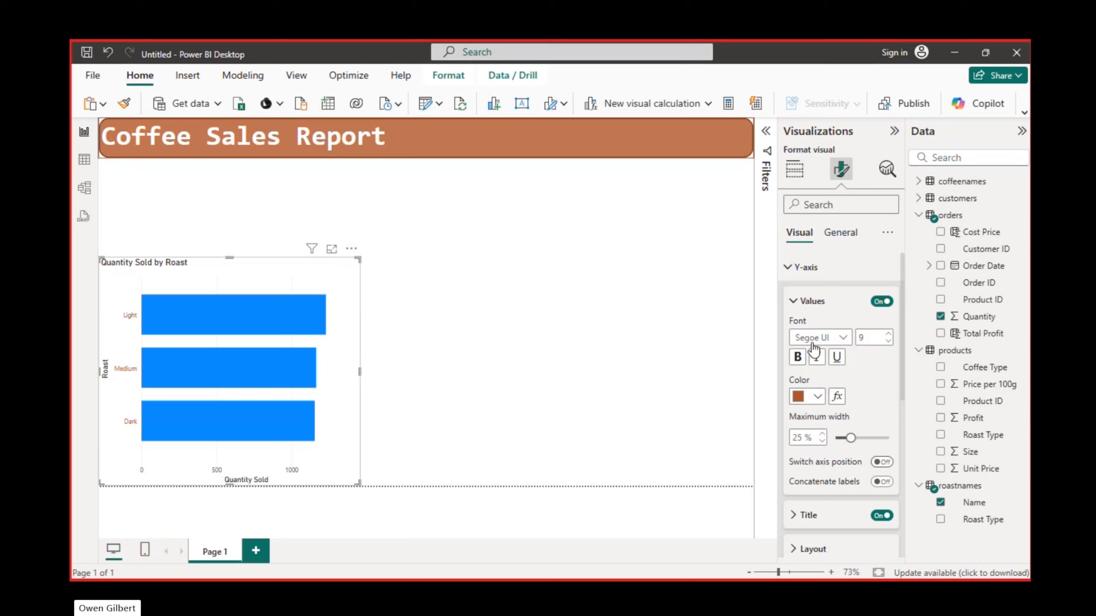
# - Set the bar chart's Y-axis title text to "Roast"
pyautogui.click(794, 302)
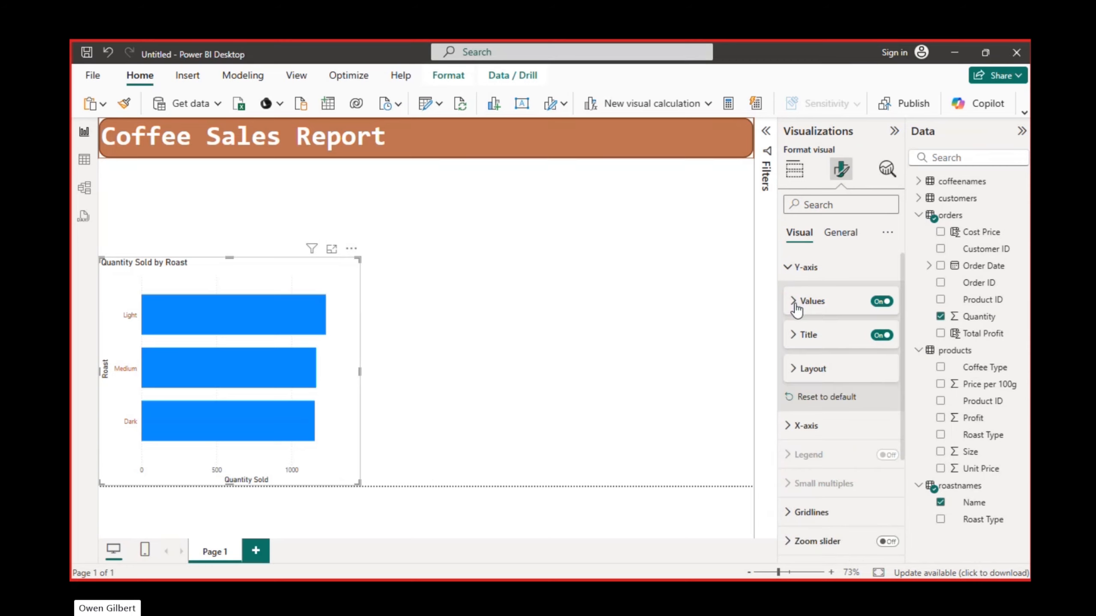
pyautogui.click(793, 348)
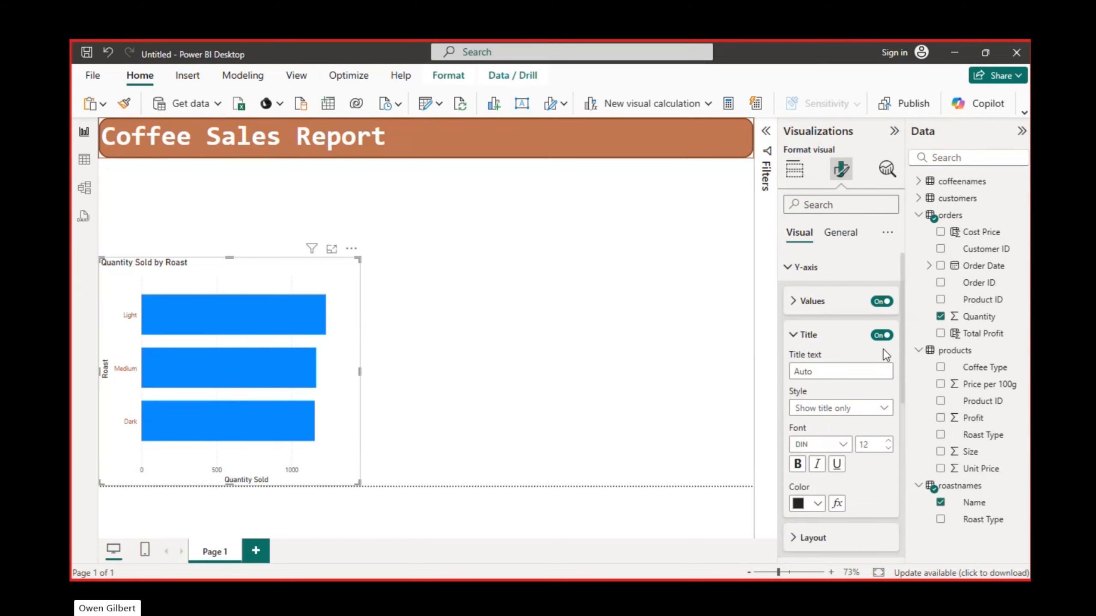
pyautogui.click(819, 371)
pyautogui.write('Roat')
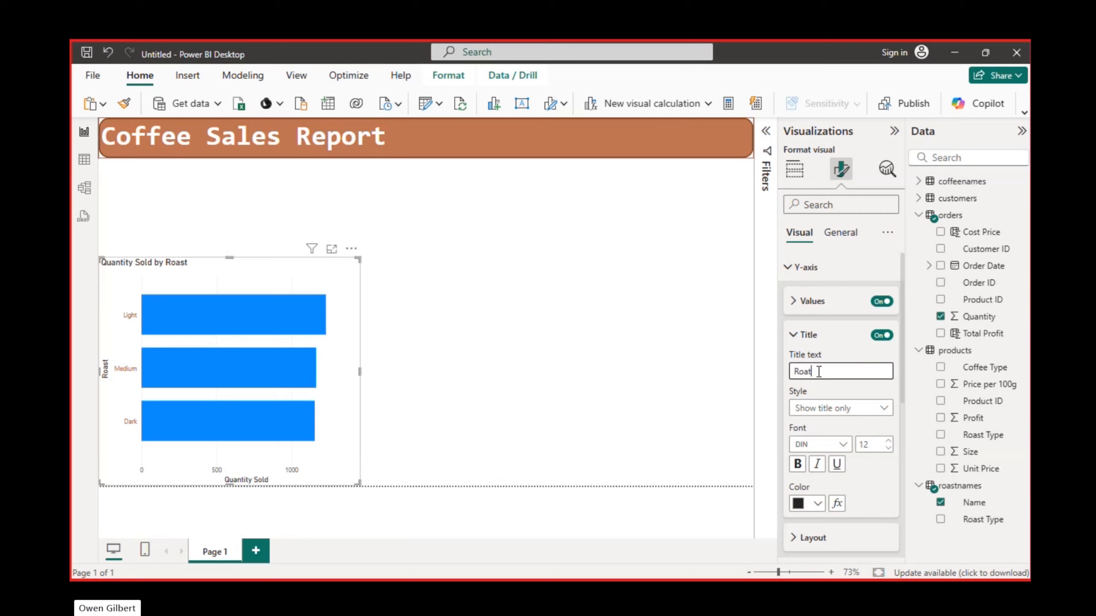
pyautogui.press('BackSpace')
pyautogui.write('sr')
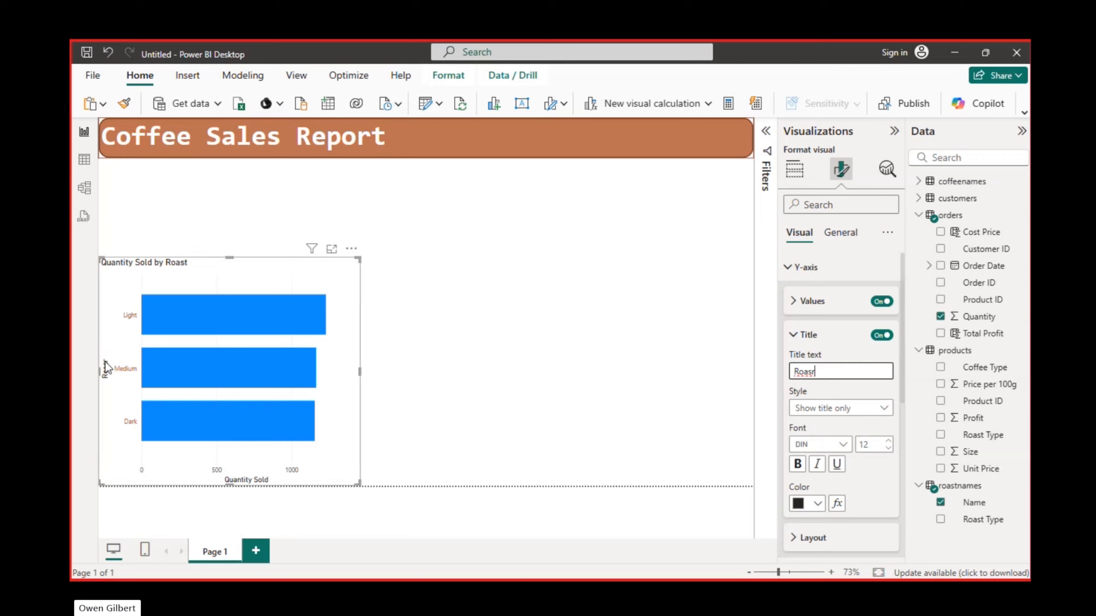
pyautogui.hotkey('shift', 'Tab')
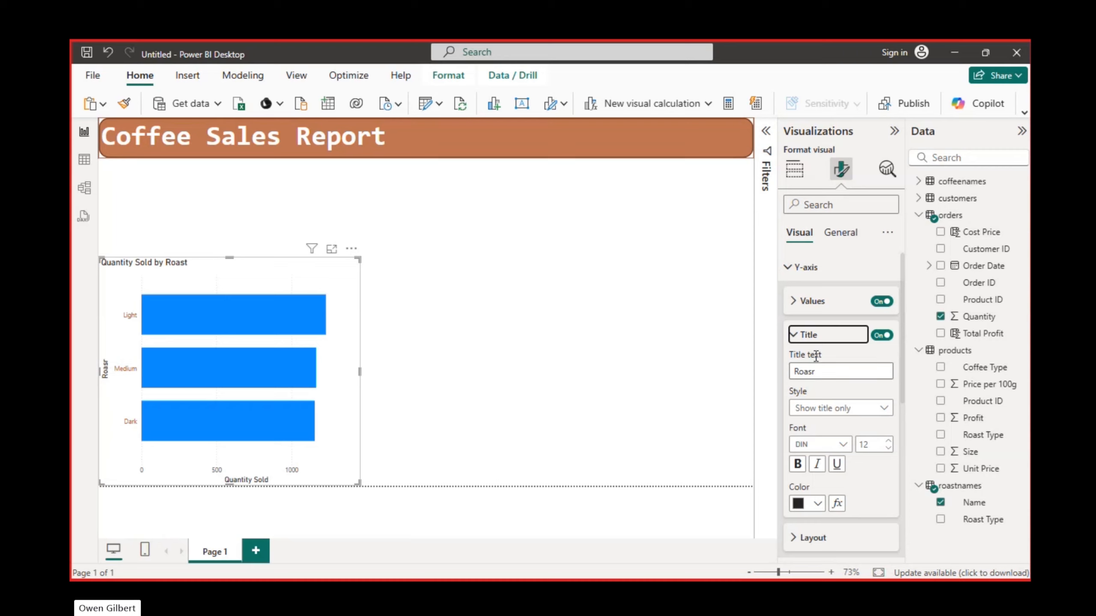
pyautogui.click(824, 371)
pyautogui.hotkey('ctrl', 'a')
pyautogui.press('BackSpace')
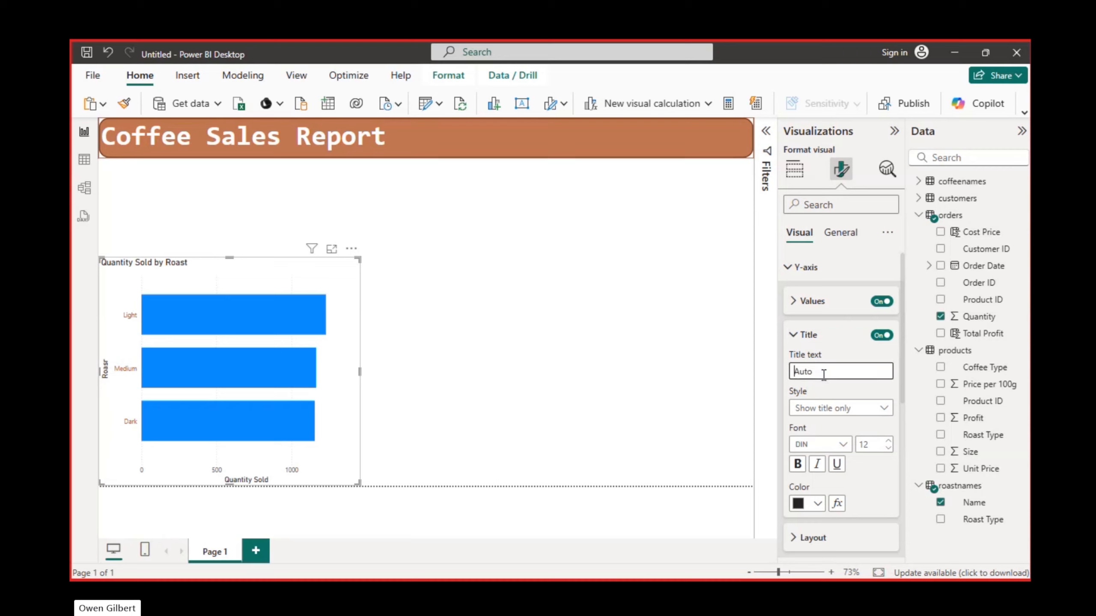
pyautogui.click(818, 393)
pyautogui.click(819, 373)
pyautogui.write('Roast')
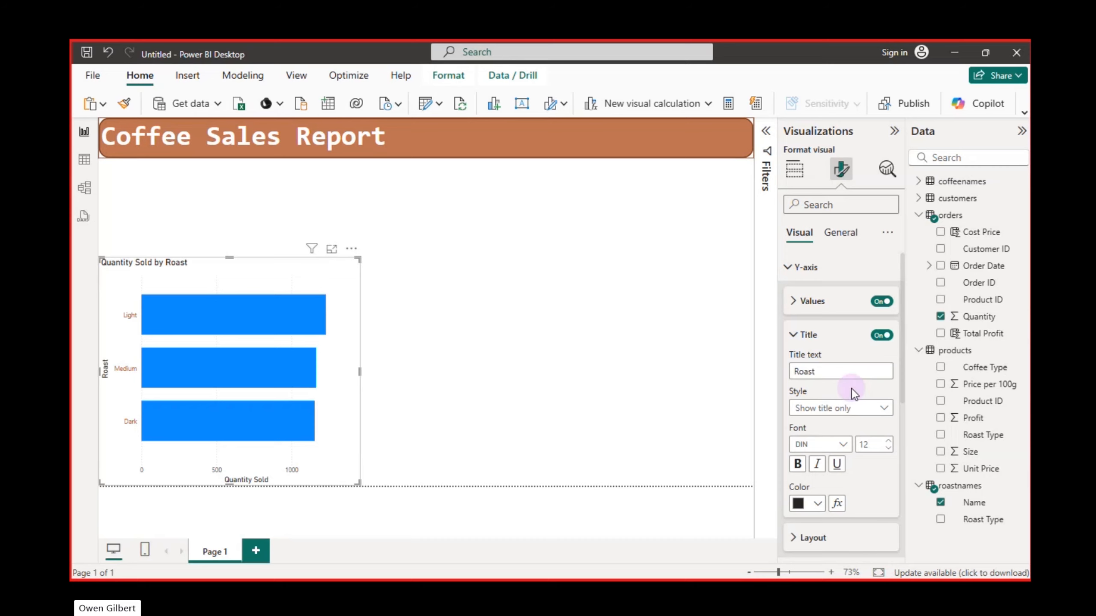
# - Format the Y-axis title as title only, in the recently used dark brown colour and bold
pyautogui.click(882, 408)
pyautogui.click(868, 425)
pyautogui.click(818, 504)
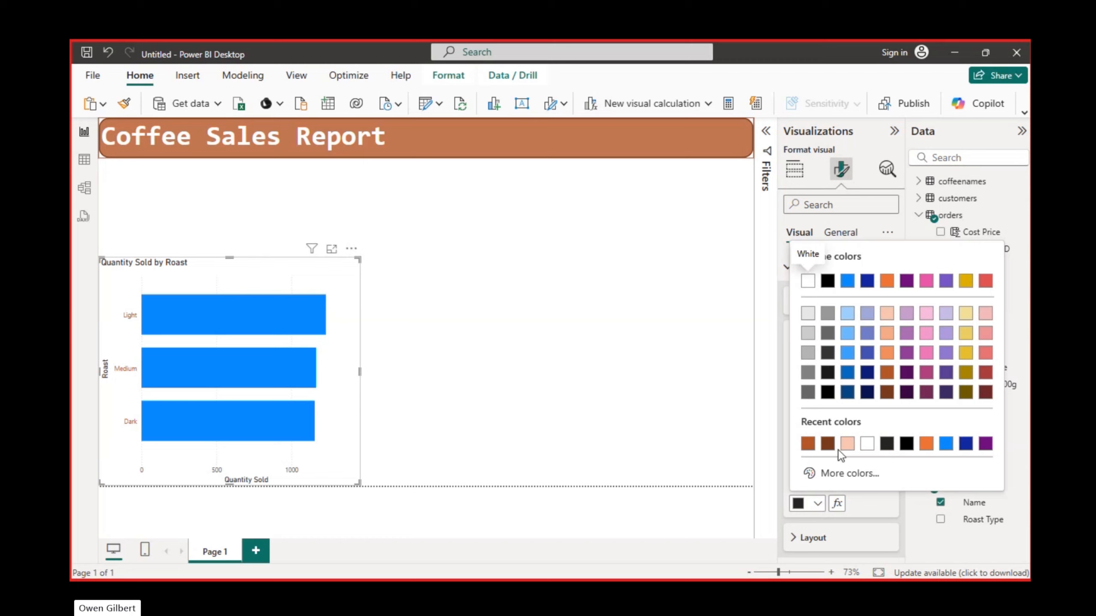
pyautogui.click(827, 444)
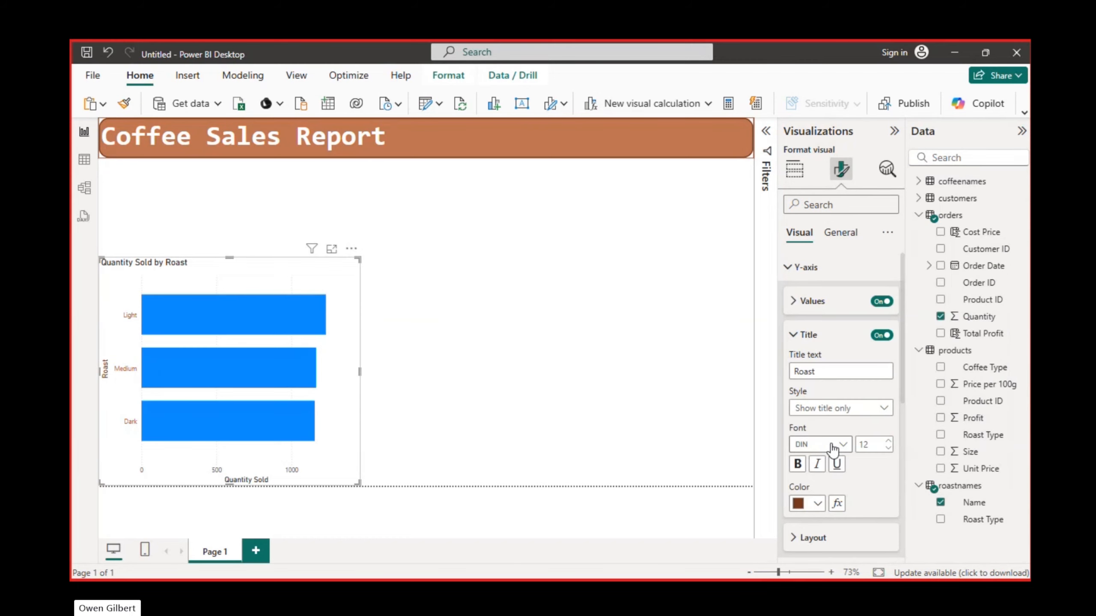
pyautogui.click(799, 465)
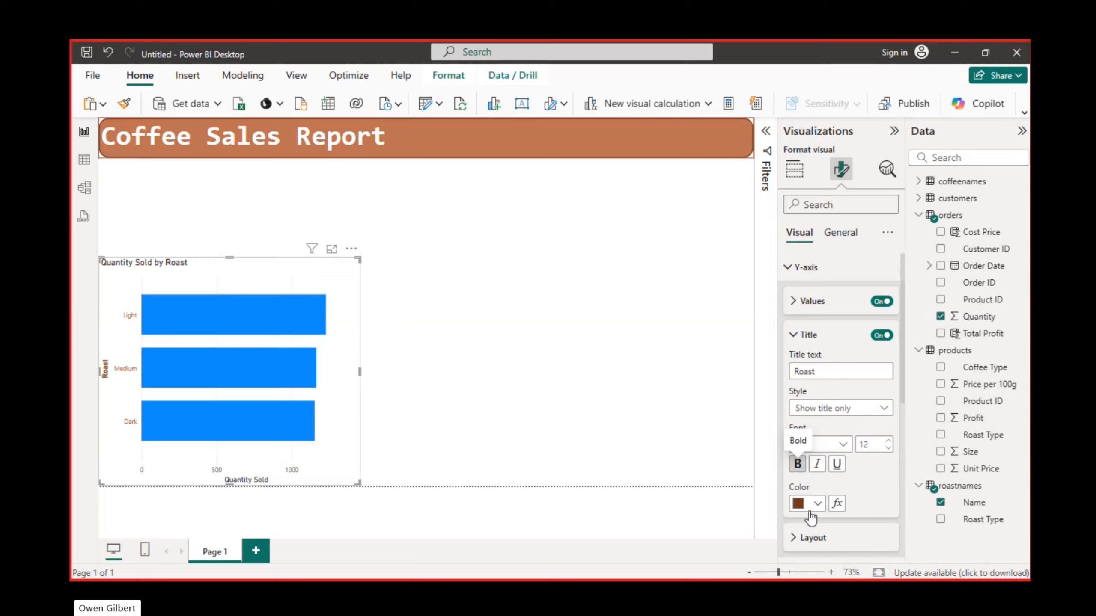
pyautogui.moveTo(179, 327)
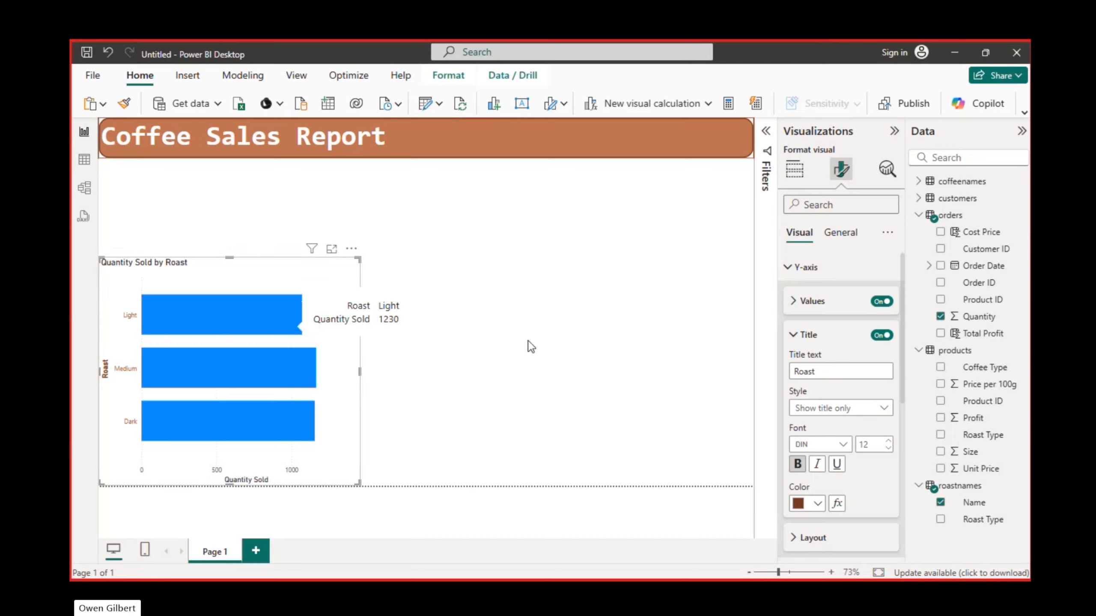
pyautogui.click(803, 336)
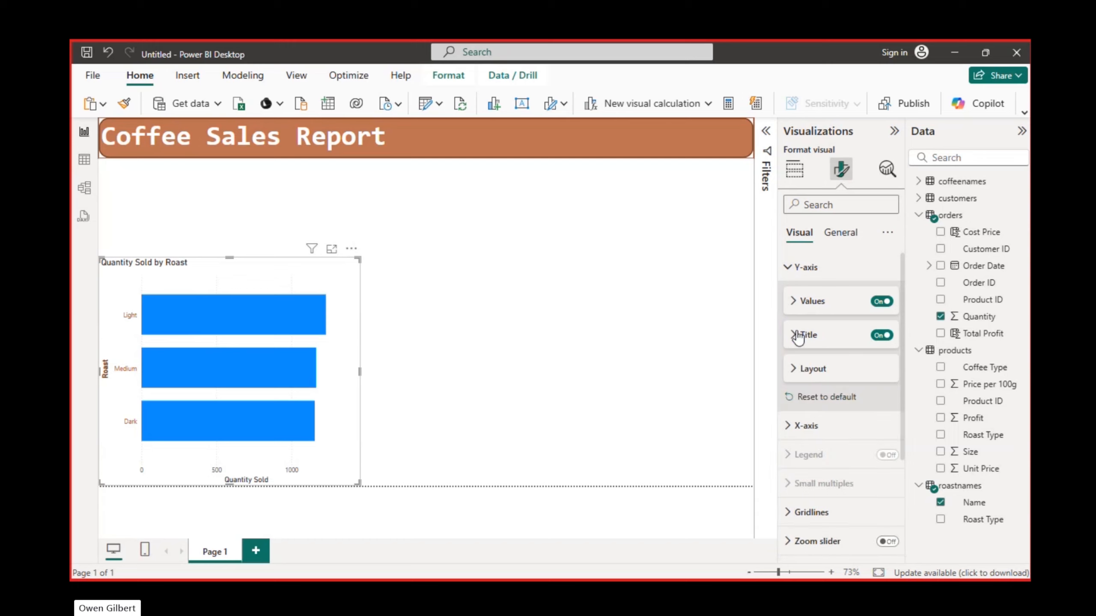
pyautogui.click(793, 266)
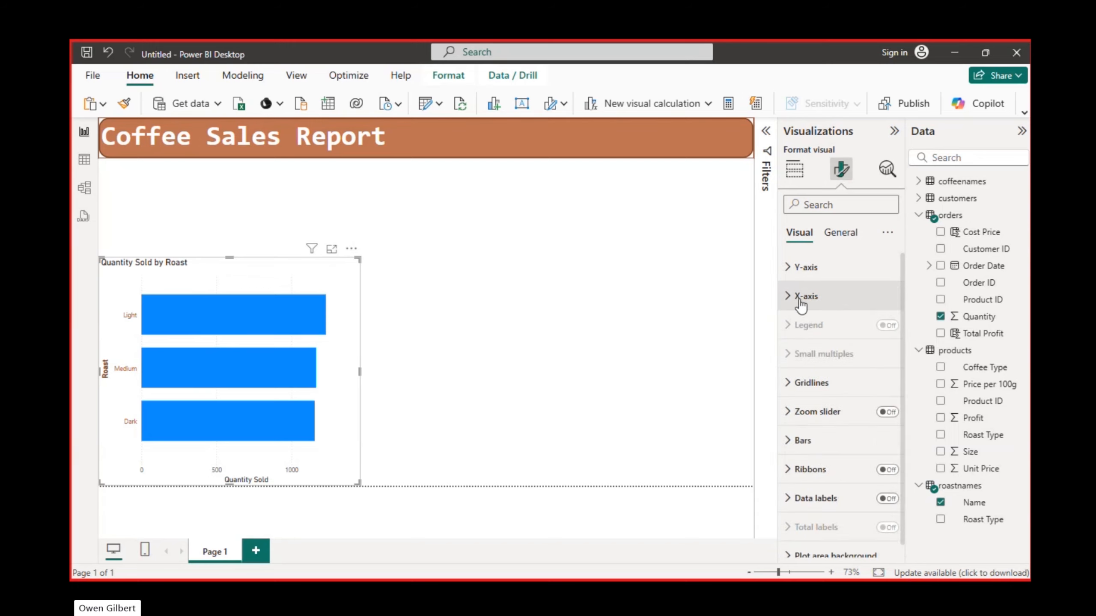
# - Set the minimum of the bar chart's X-axis range to 1000
pyautogui.click(803, 301)
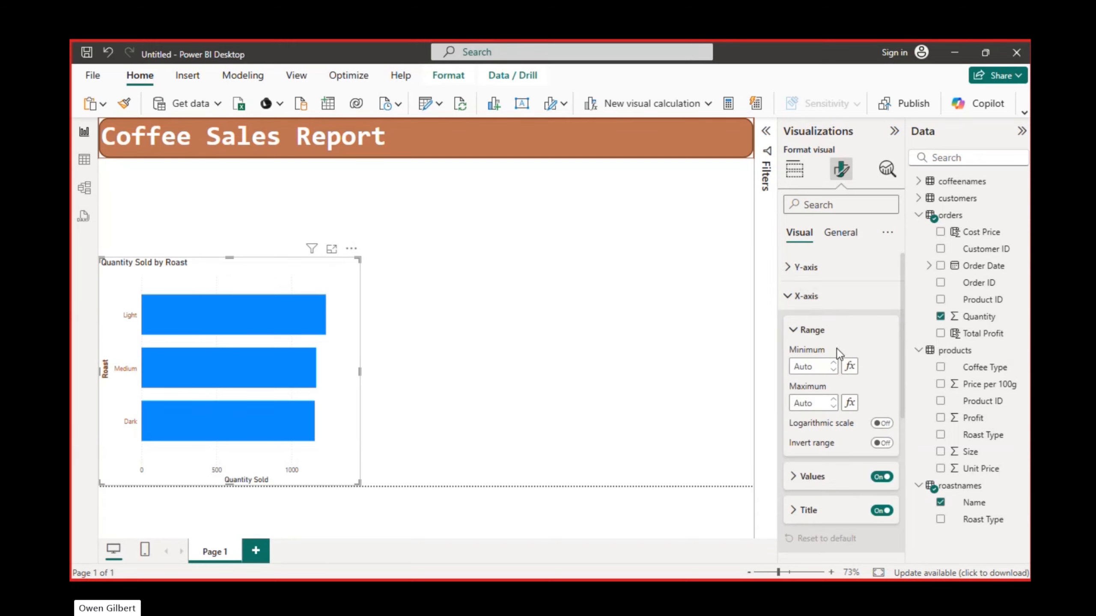
pyautogui.scroll(-2, 837, 348)
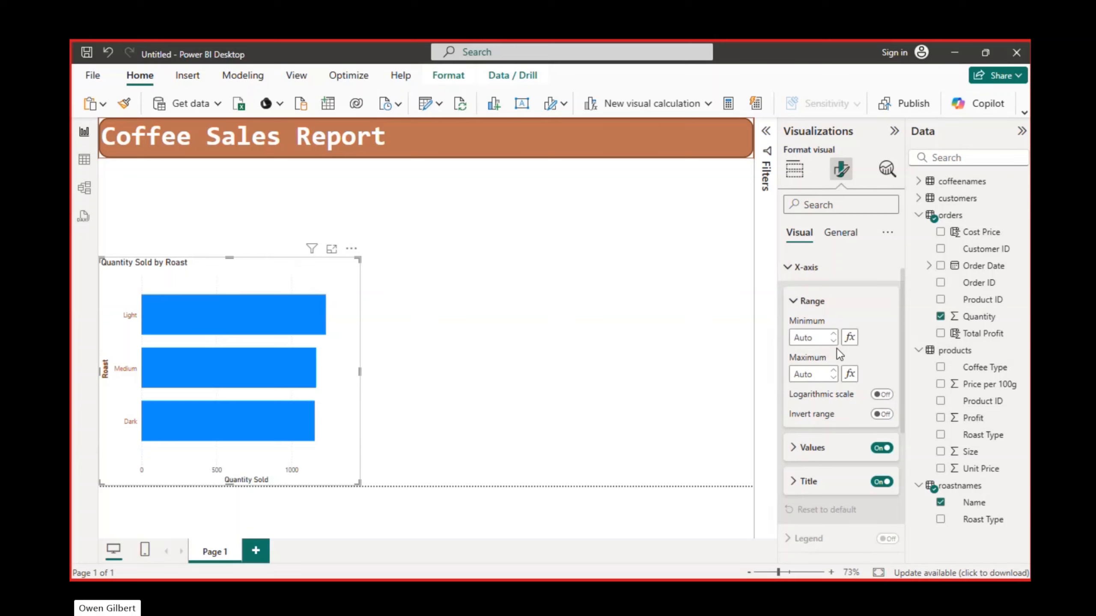
pyautogui.scroll(-1, 837, 348)
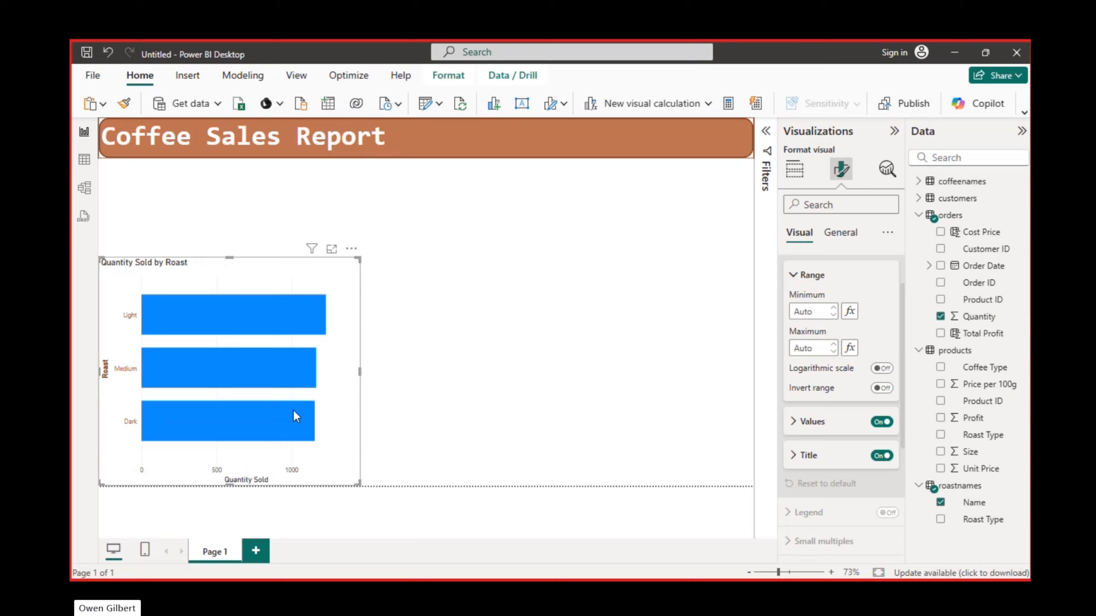
pyautogui.moveTo(301, 360)
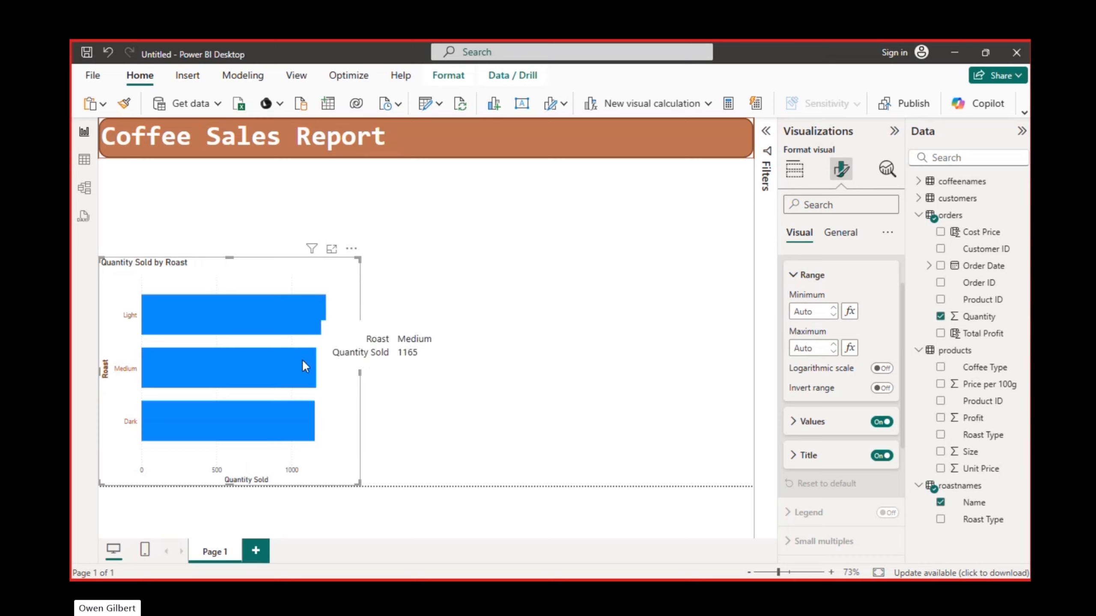
pyautogui.click(816, 310)
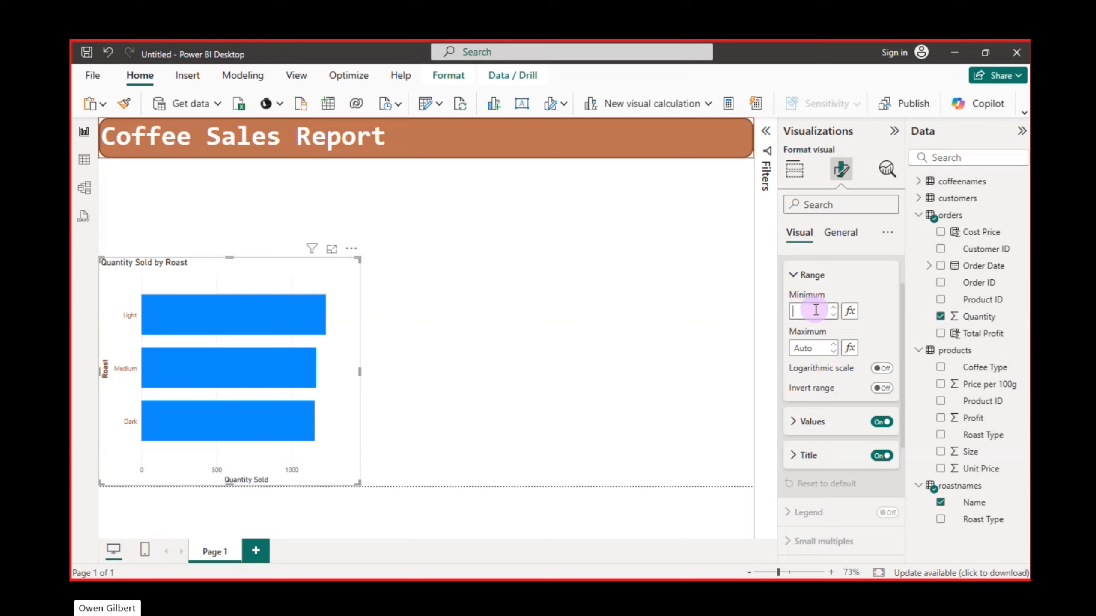
pyautogui.write('1000')
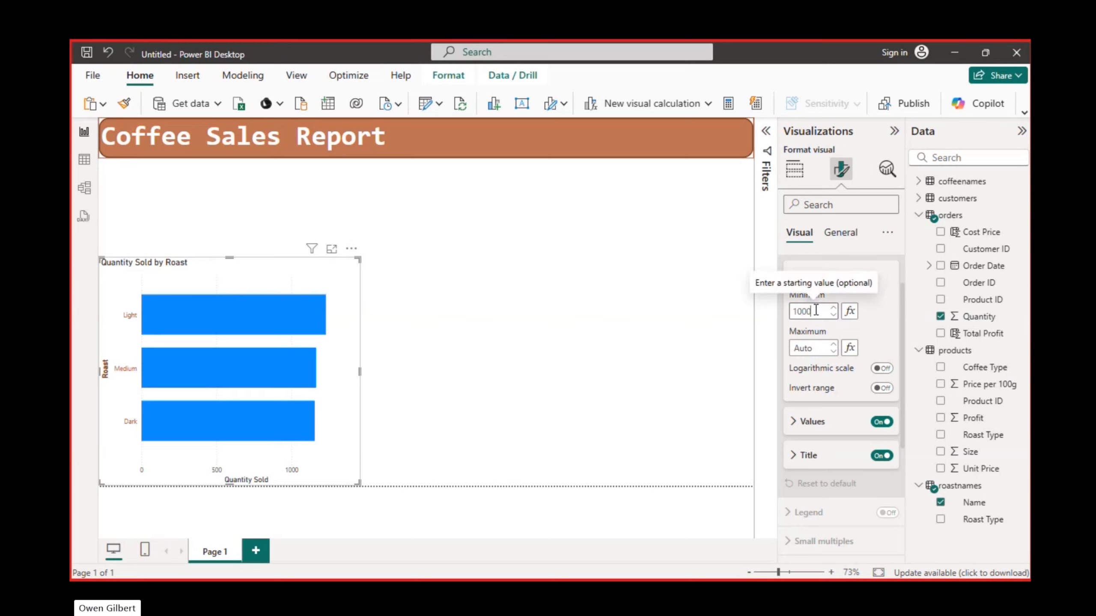
pyautogui.press('Return')
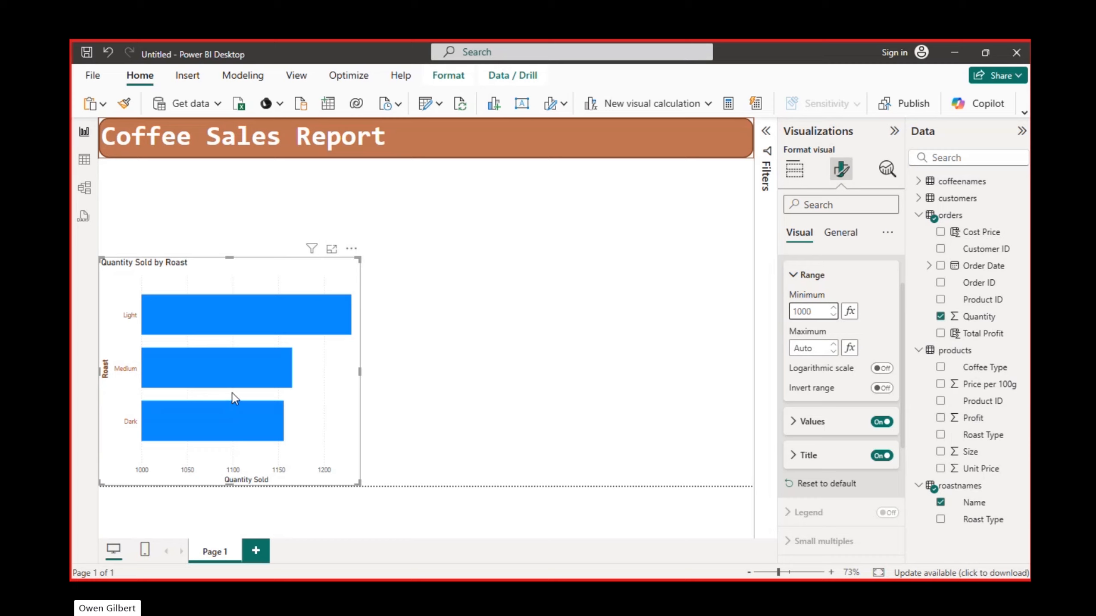
pyautogui.moveTo(251, 356)
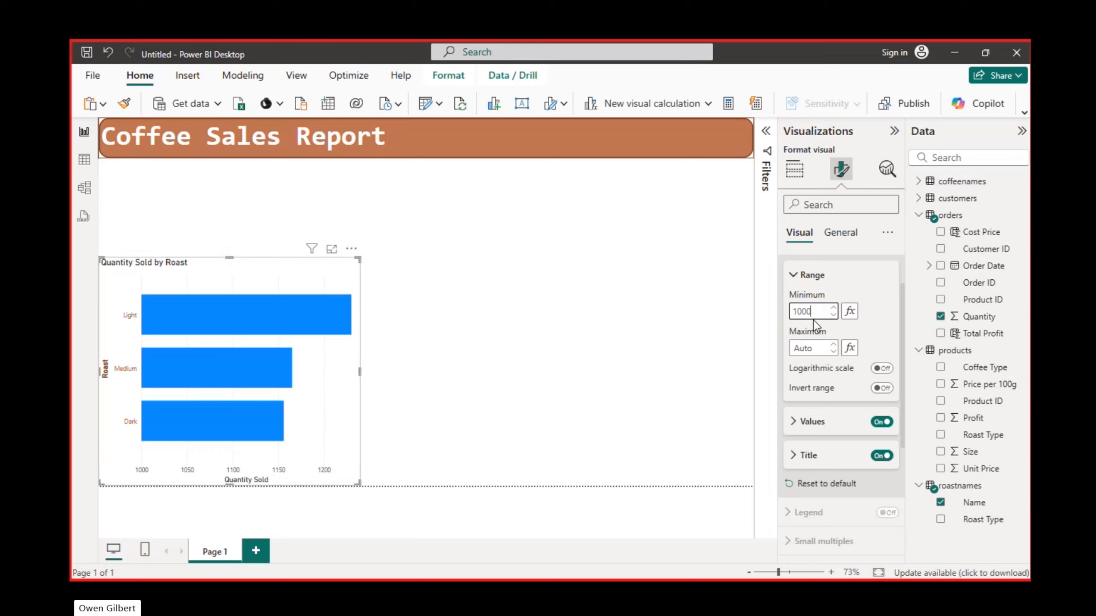
# - Raise the minimum of the X-axis range to 1100 and check the Dark roast bar's value
pyautogui.doubleClick(802, 311)
pyautogui.write('1100')
pyautogui.press('Return')
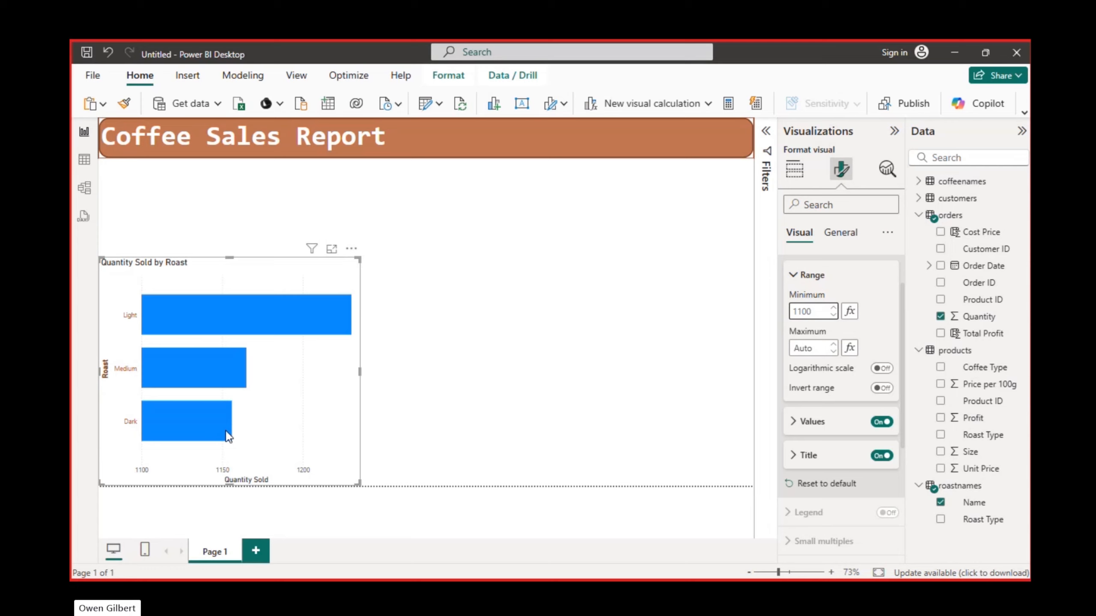
pyautogui.moveTo(221, 435)
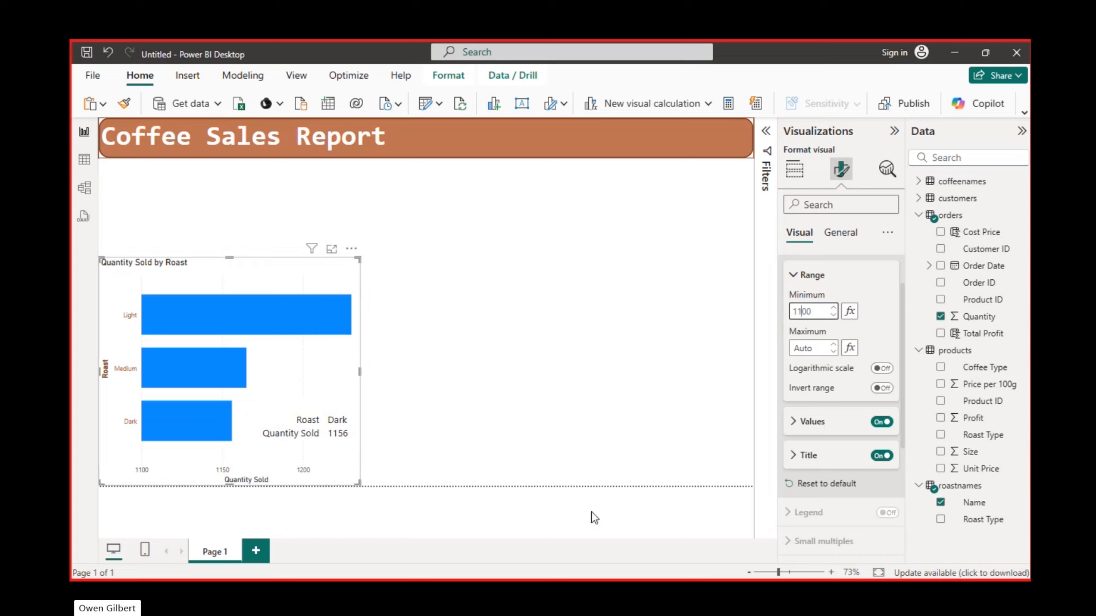
# - Clear the X-axis range minimum to compare the bars on the automatic scale, and re-enter 1100
pyautogui.moveTo(826, 308); pyautogui.dragTo(718, 296)
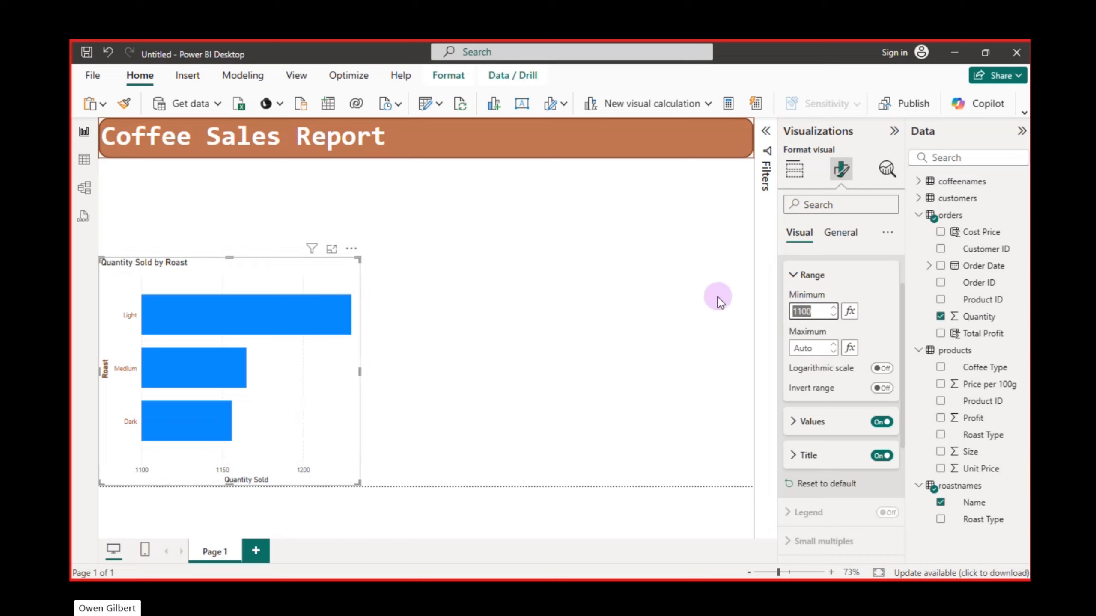
pyautogui.press('BackSpace')
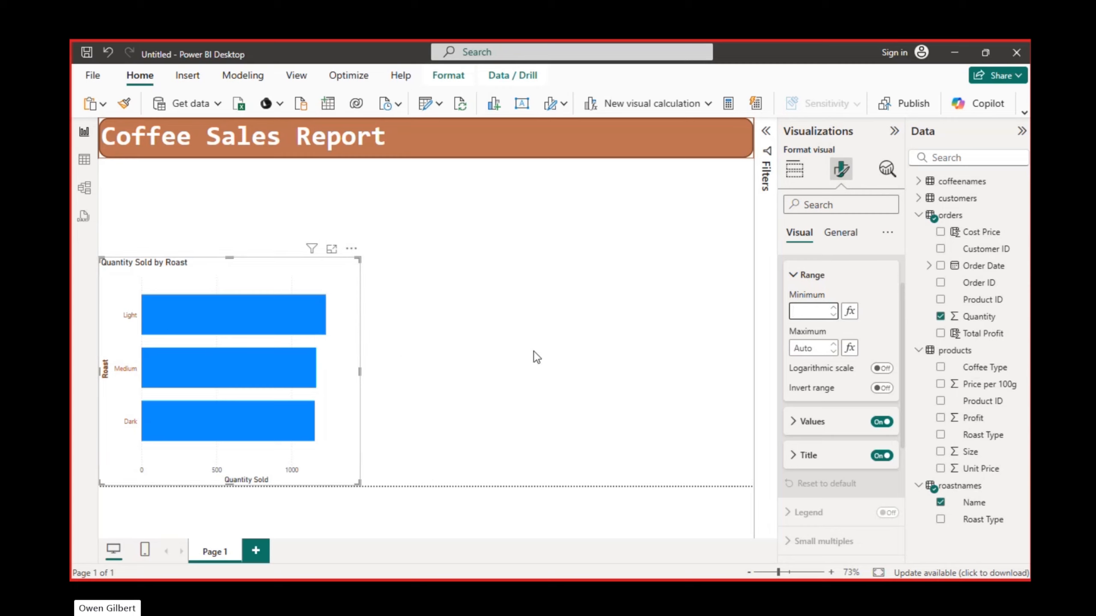
pyautogui.write('11')
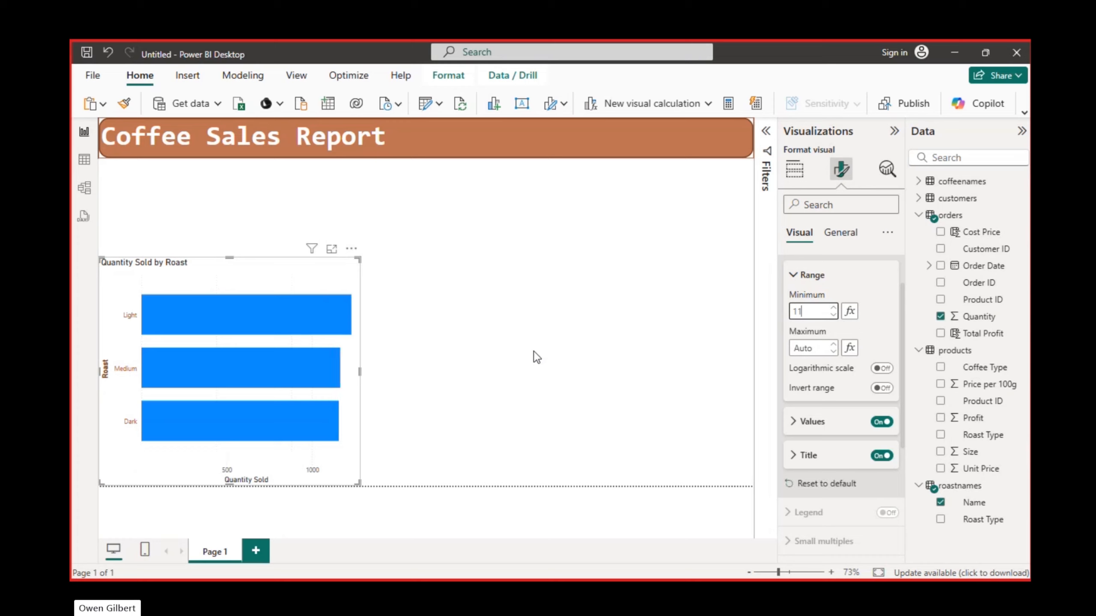
pyautogui.write('00')
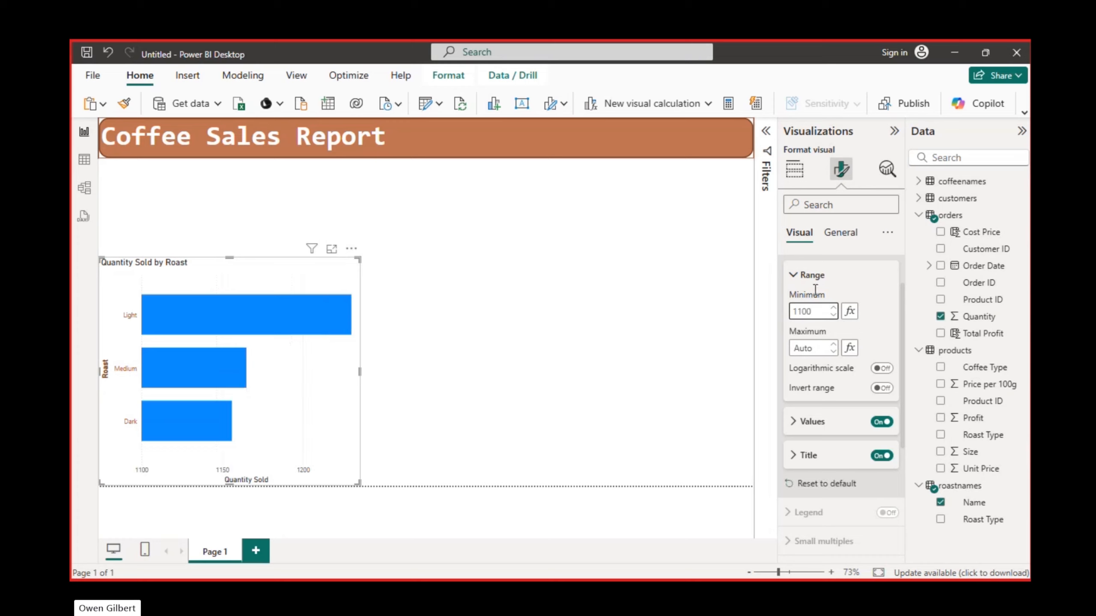
pyautogui.click(799, 280)
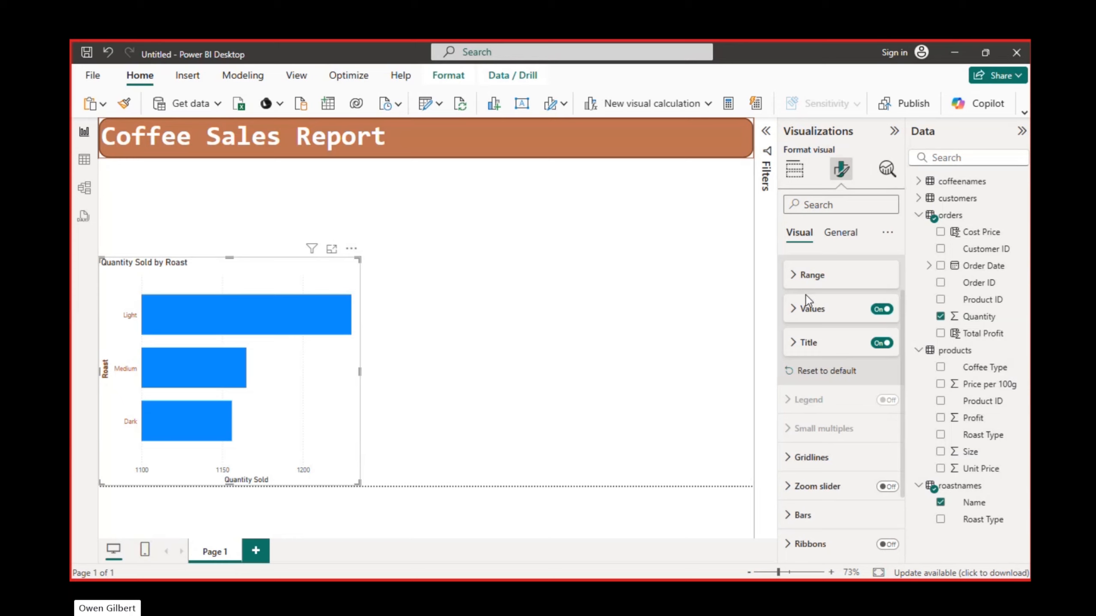
# - Turn off the X-axis title and colour the X-axis values with the recently used dark brown
pyautogui.click(795, 310)
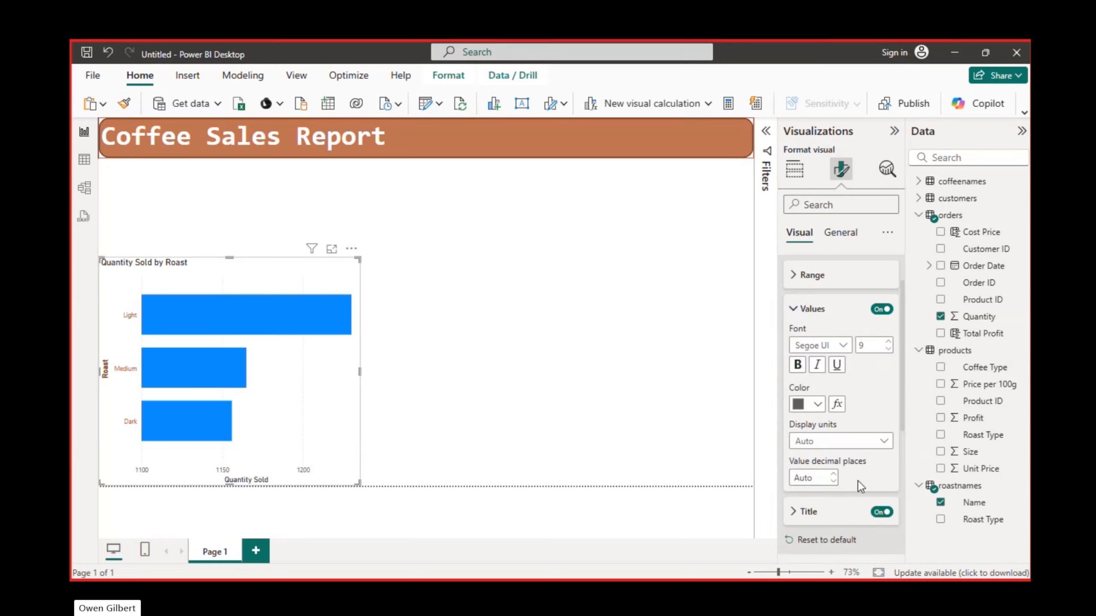
pyautogui.click(882, 513)
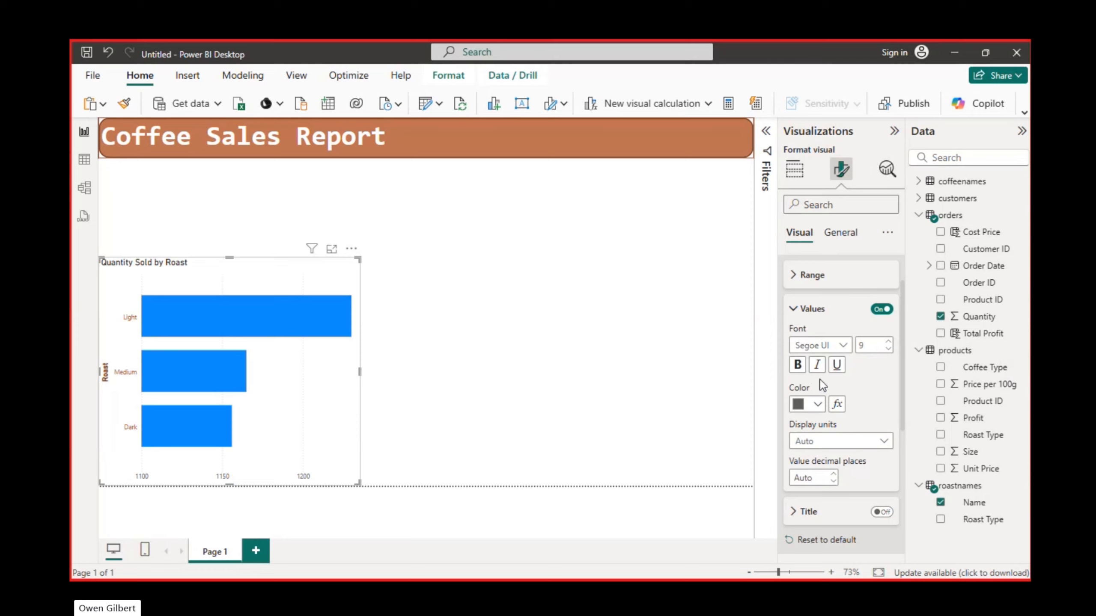
pyautogui.click(817, 406)
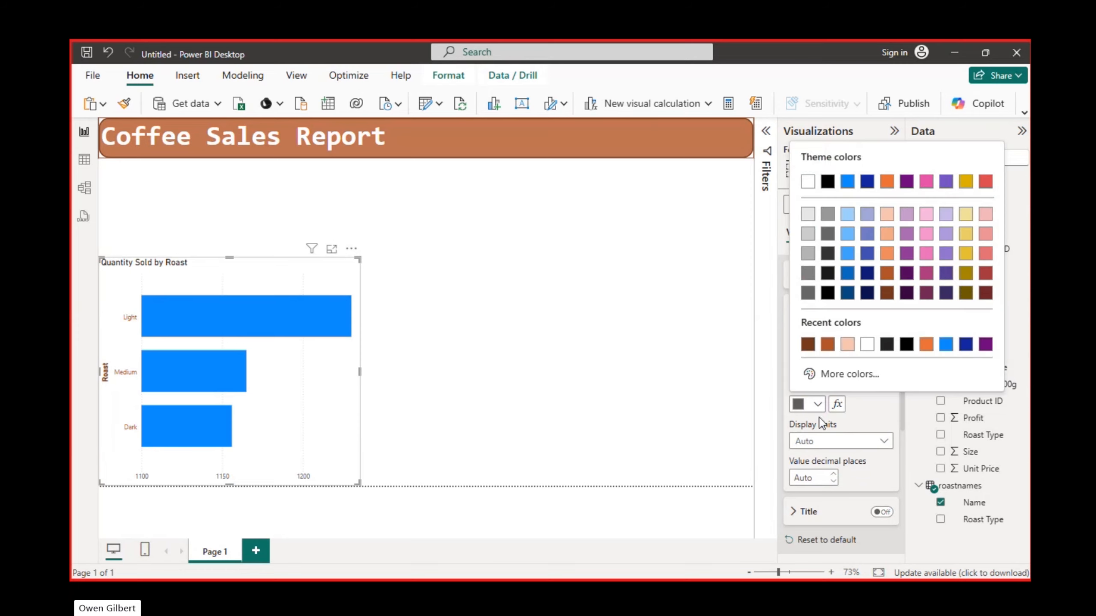
pyautogui.click(807, 346)
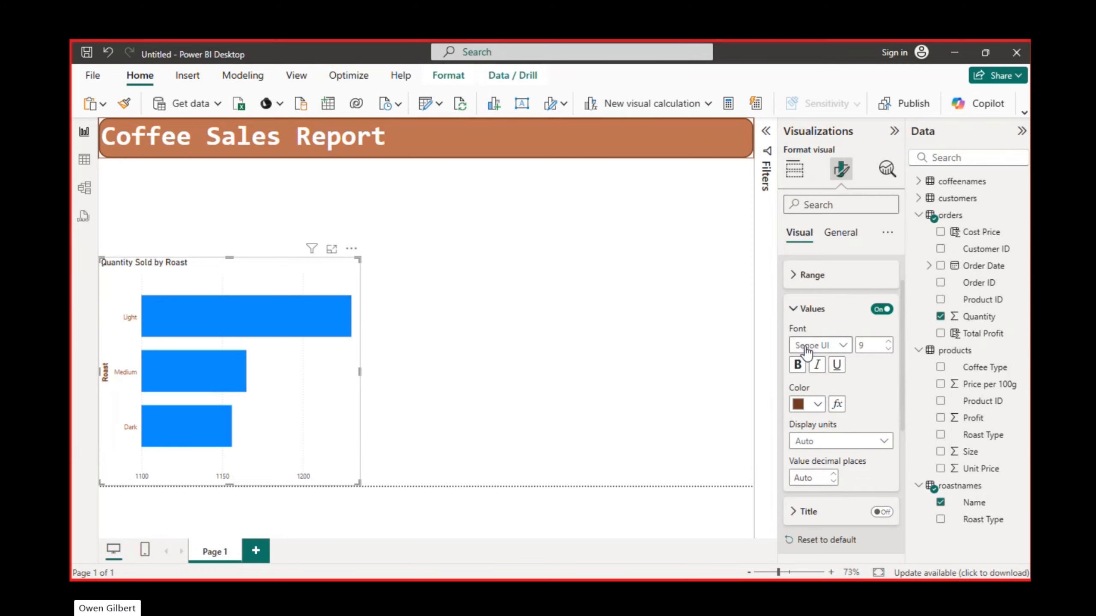
# - Try bold text on the X-axis values and return them to regular weight
pyautogui.click(797, 365)
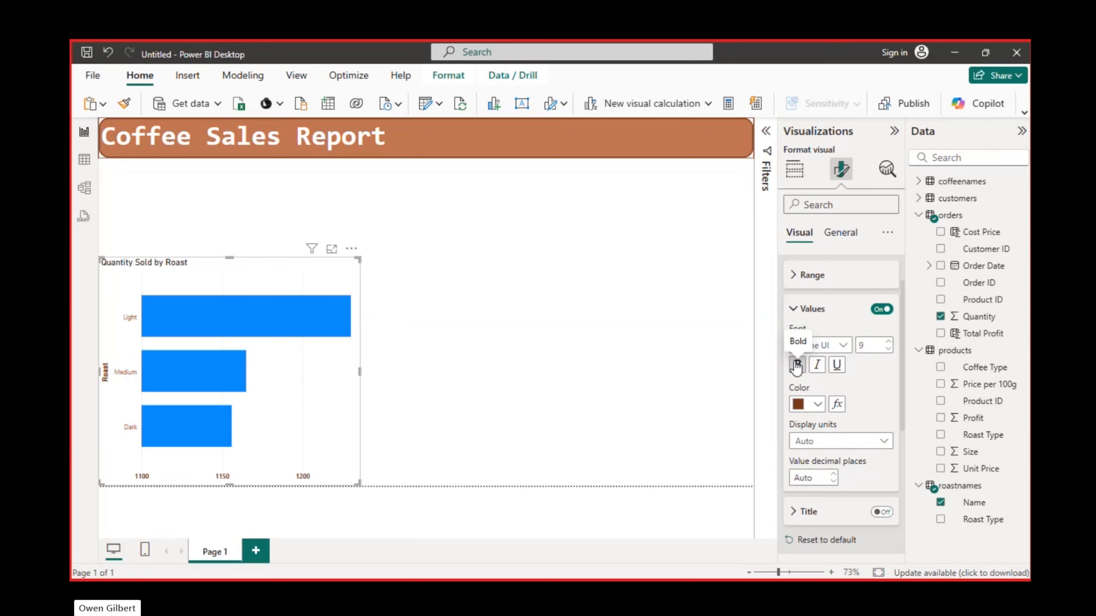
pyautogui.click(797, 366)
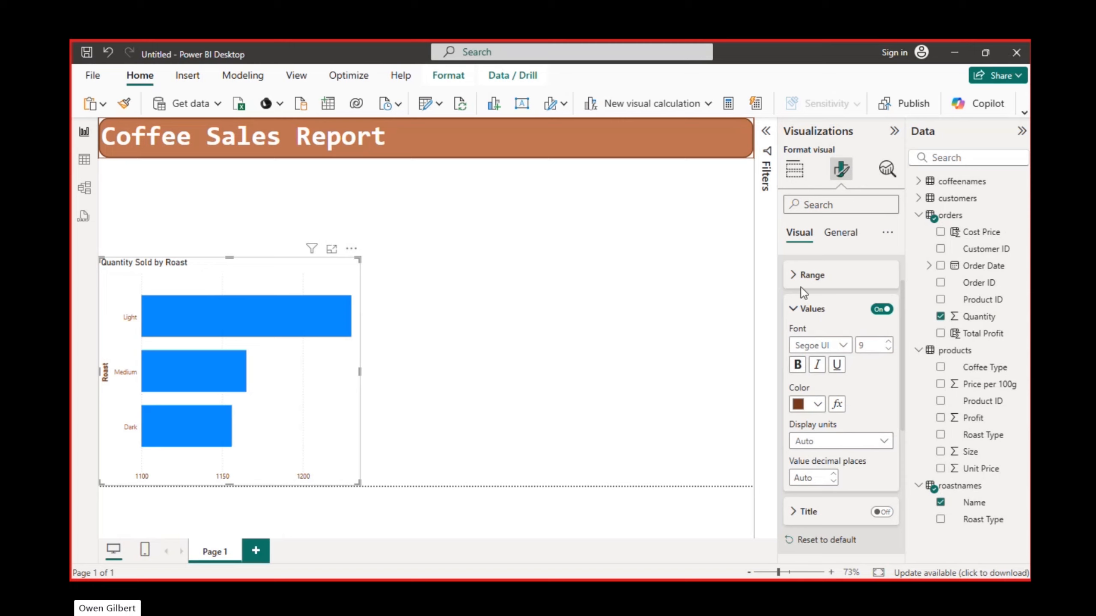
pyautogui.click(796, 309)
pyautogui.scroll(1, 800, 311)
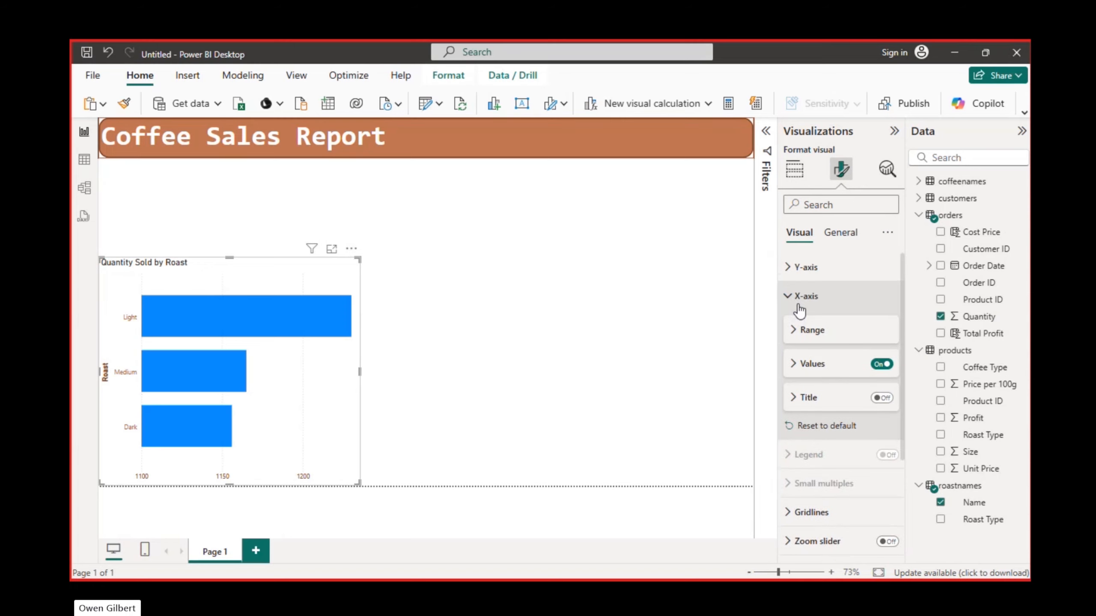
pyautogui.click(789, 298)
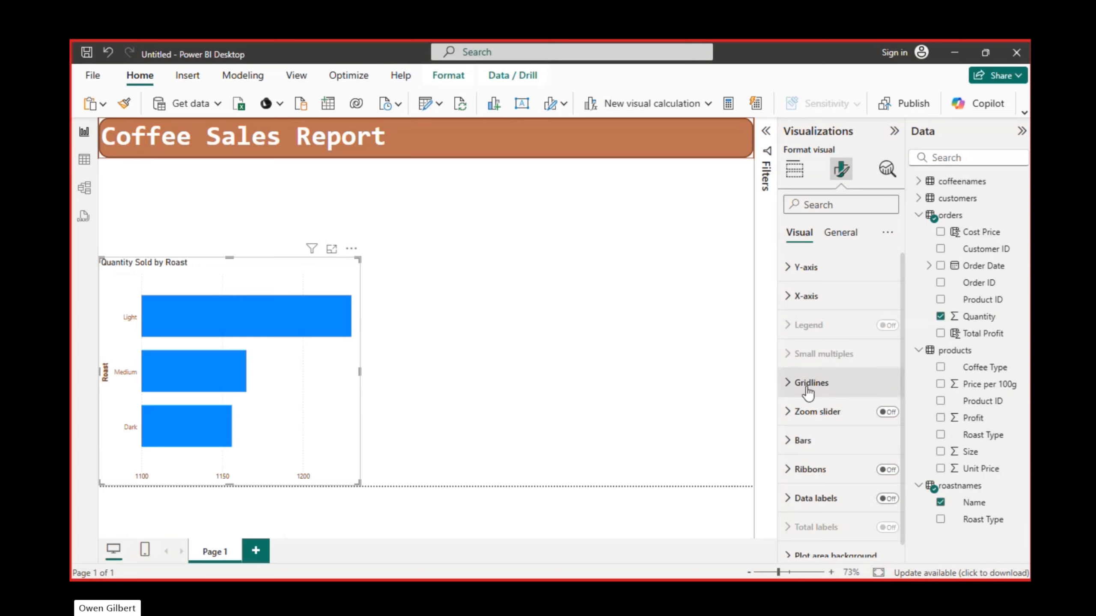
pyautogui.click(794, 385)
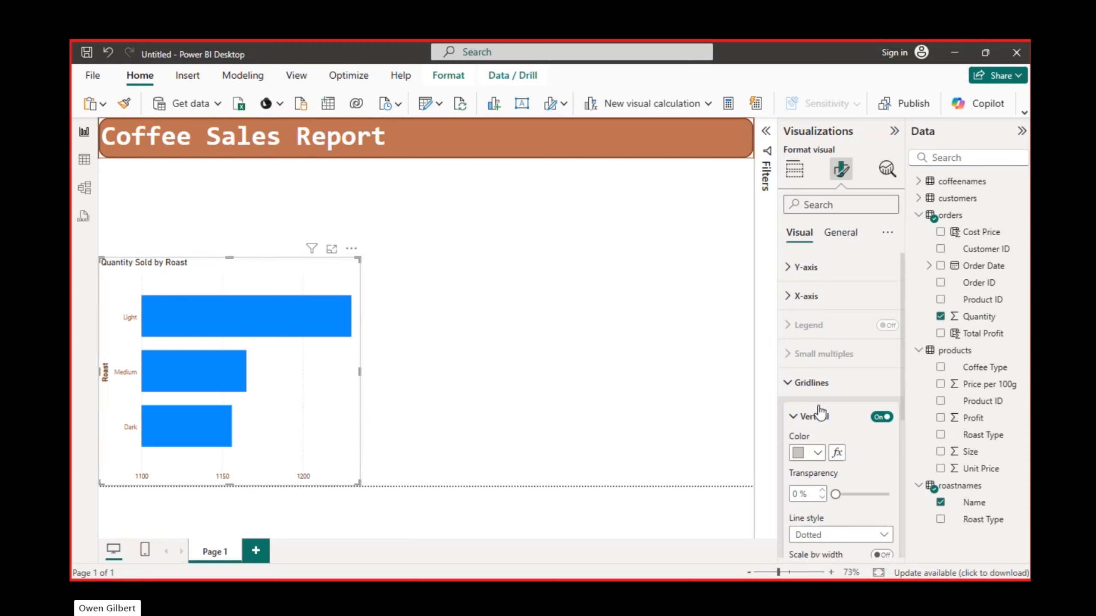
pyautogui.click(792, 389)
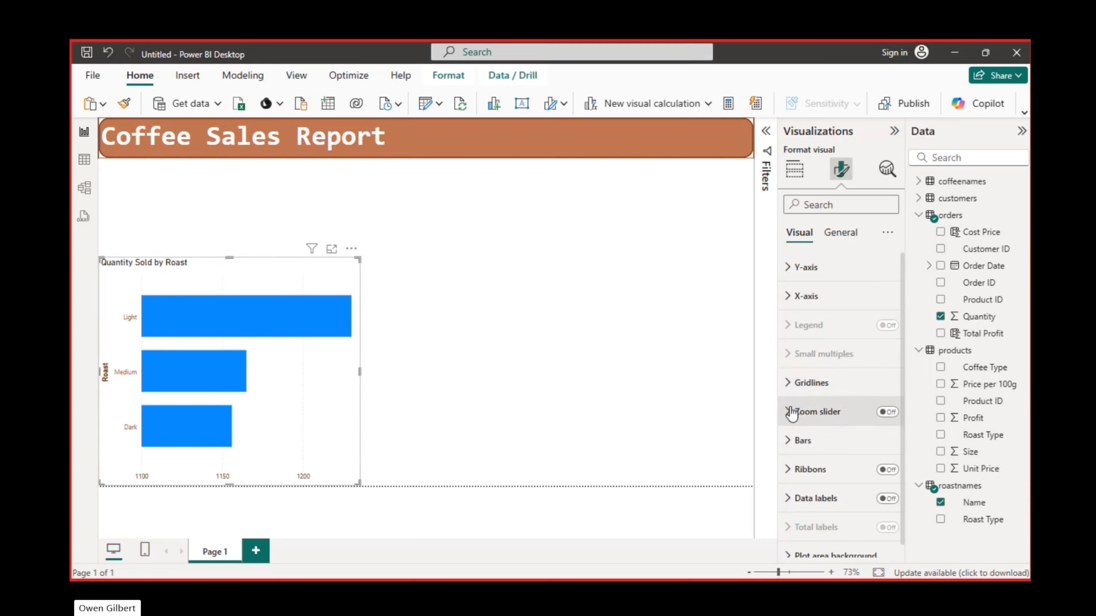
# - Try the X-axis zoom slider on the bar chart and turn it off again
pyautogui.click(792, 412)
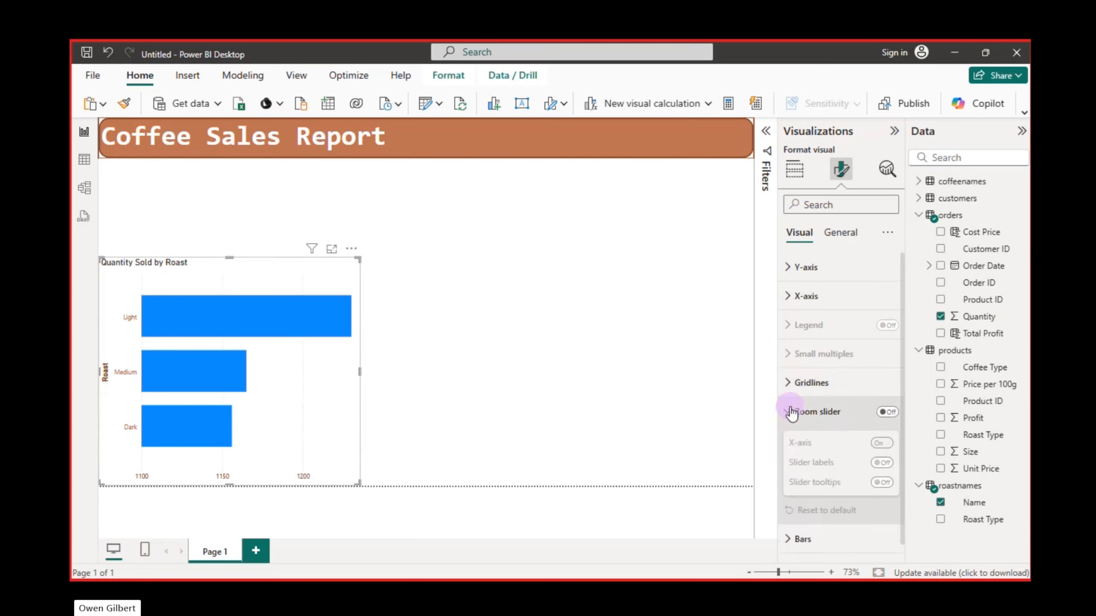
pyautogui.click(891, 414)
pyautogui.moveTo(143, 481); pyautogui.dragTo(118, 472)
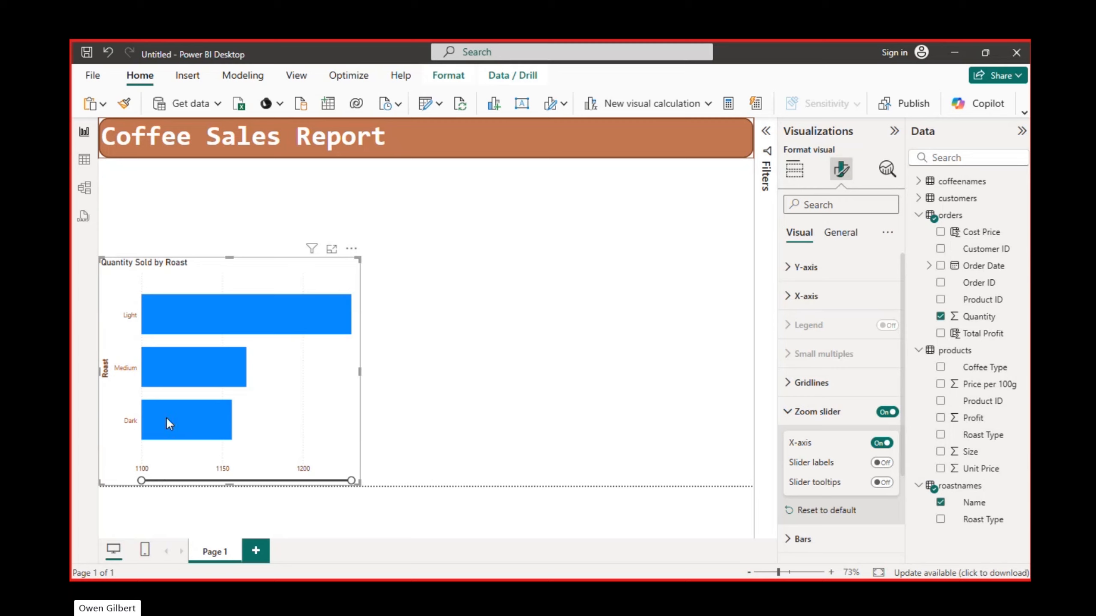
pyautogui.click(794, 298)
pyautogui.click(791, 297)
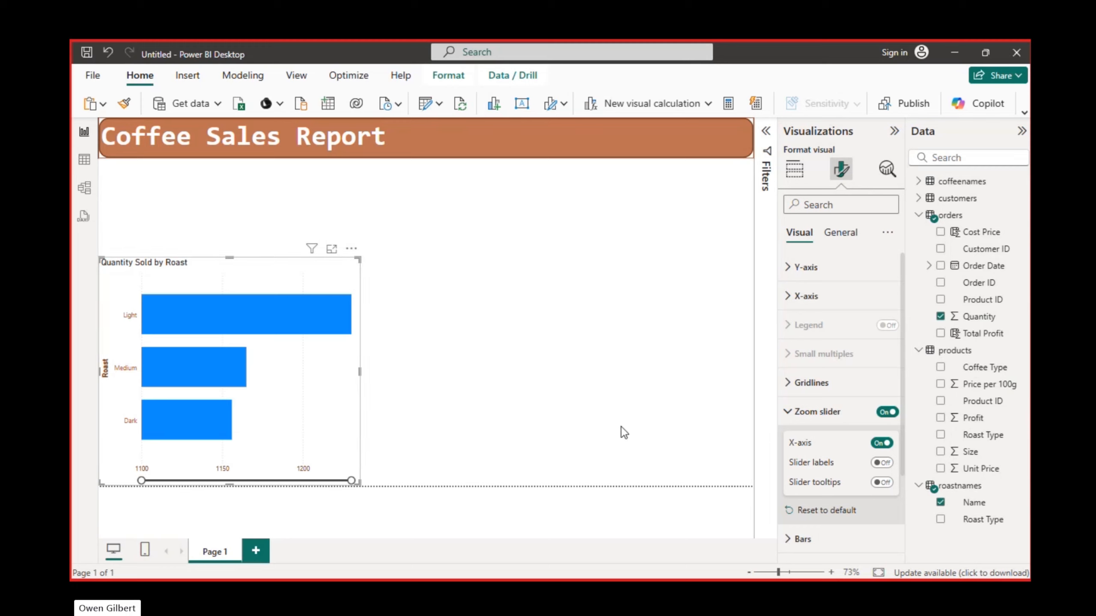
pyautogui.click(884, 414)
pyautogui.click(788, 413)
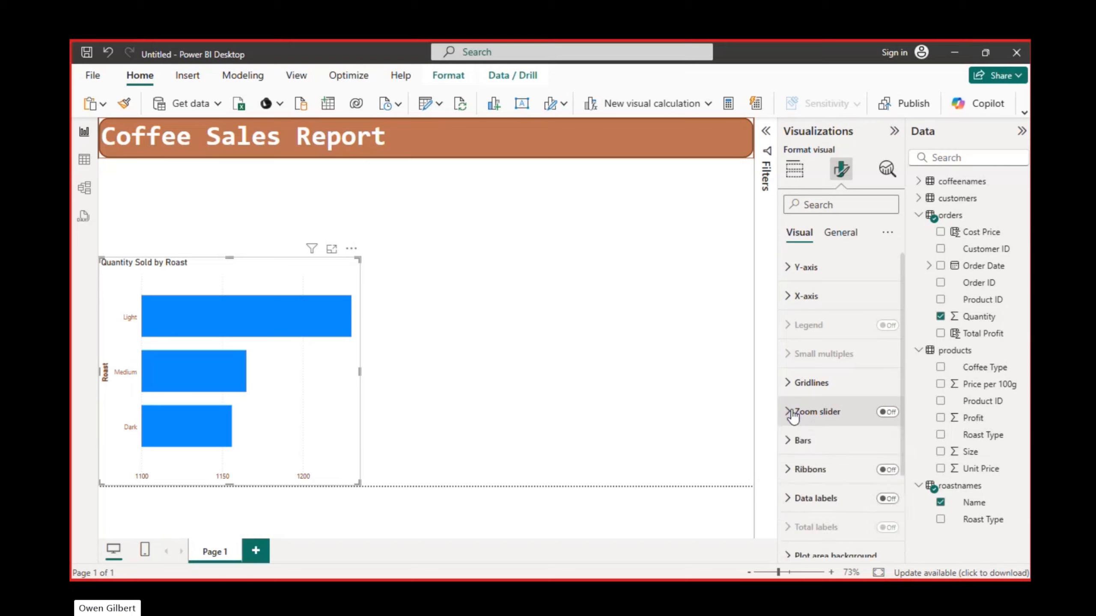
# - Apply the bar settings to the Dark category and colour its bar with the recently used dark brown
pyautogui.click(801, 443)
pyautogui.scroll(-3, 794, 441)
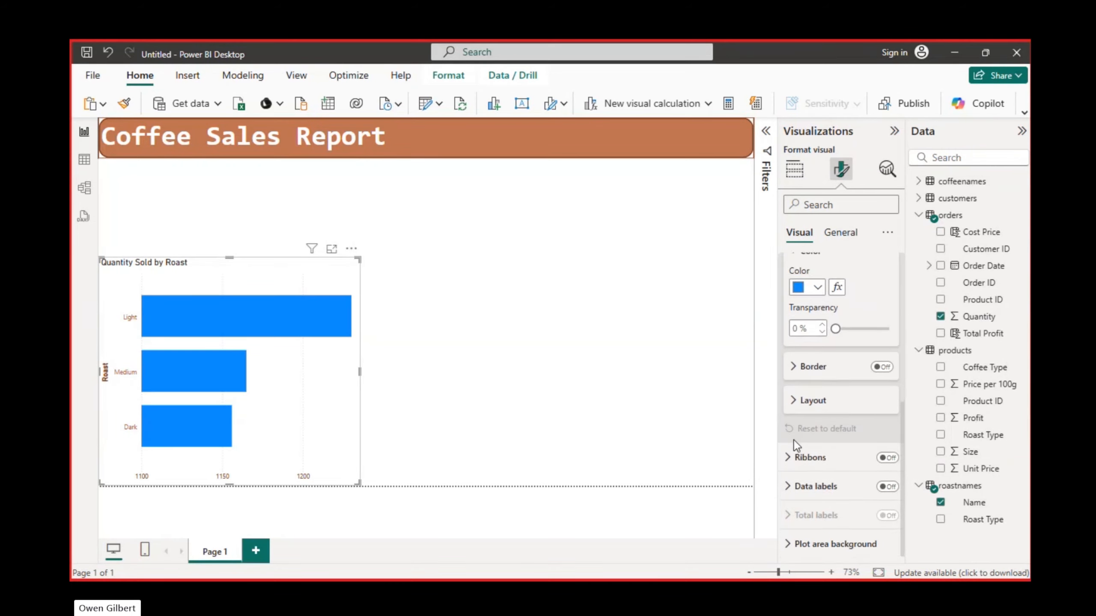
pyautogui.scroll(1, 794, 440)
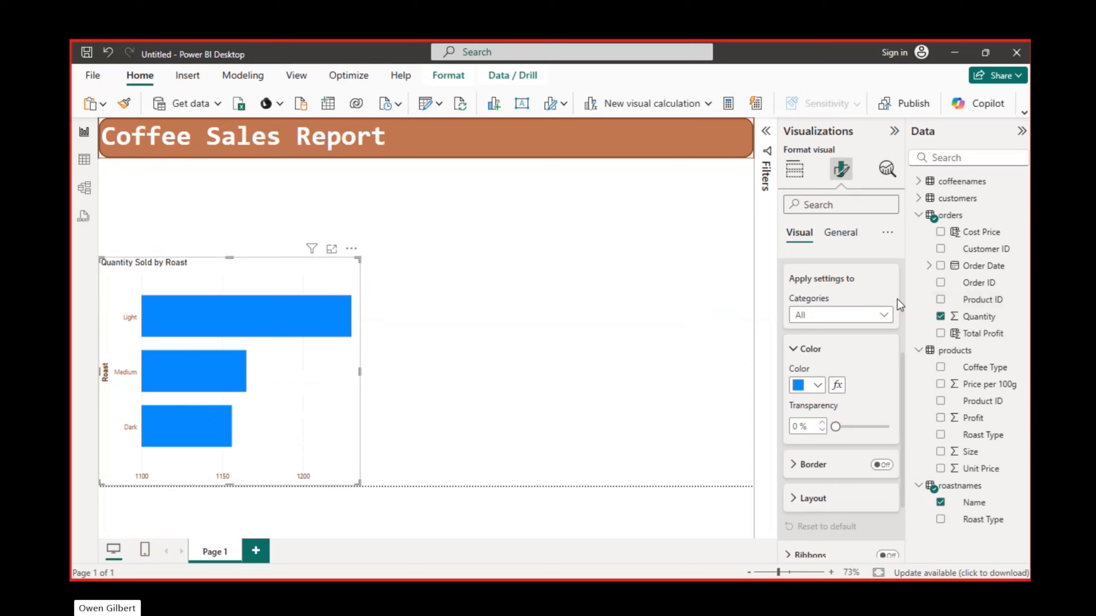
pyautogui.click(882, 317)
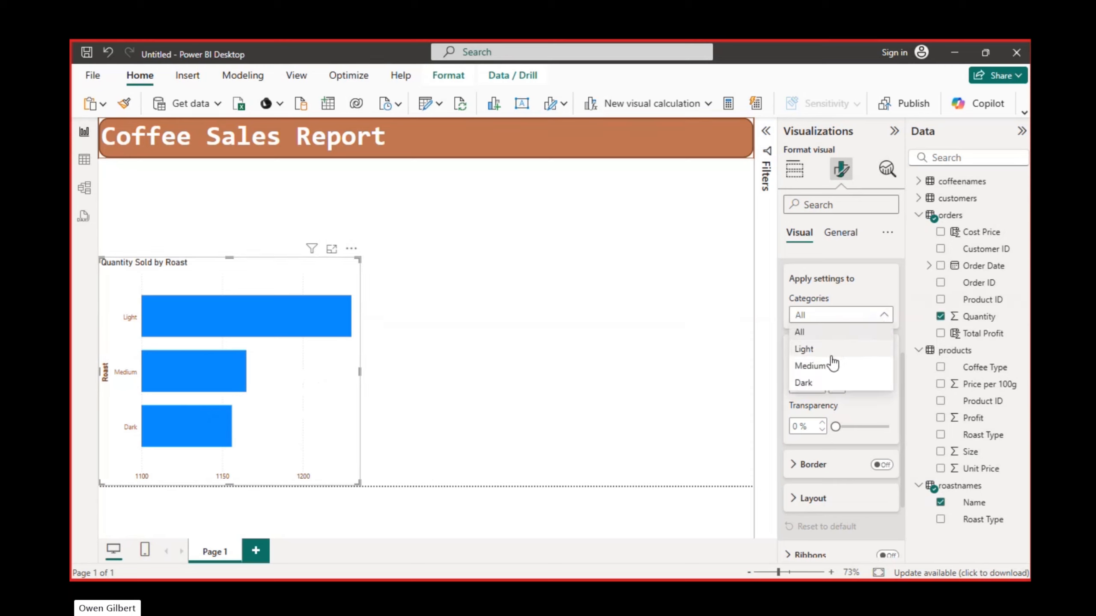
pyautogui.click(825, 380)
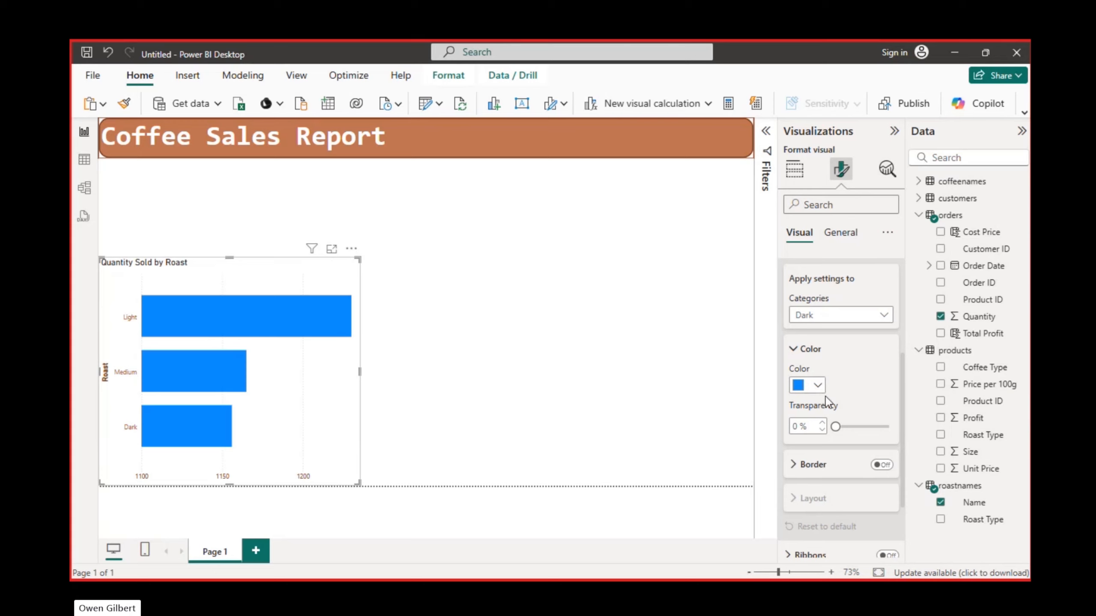
pyautogui.click(824, 382)
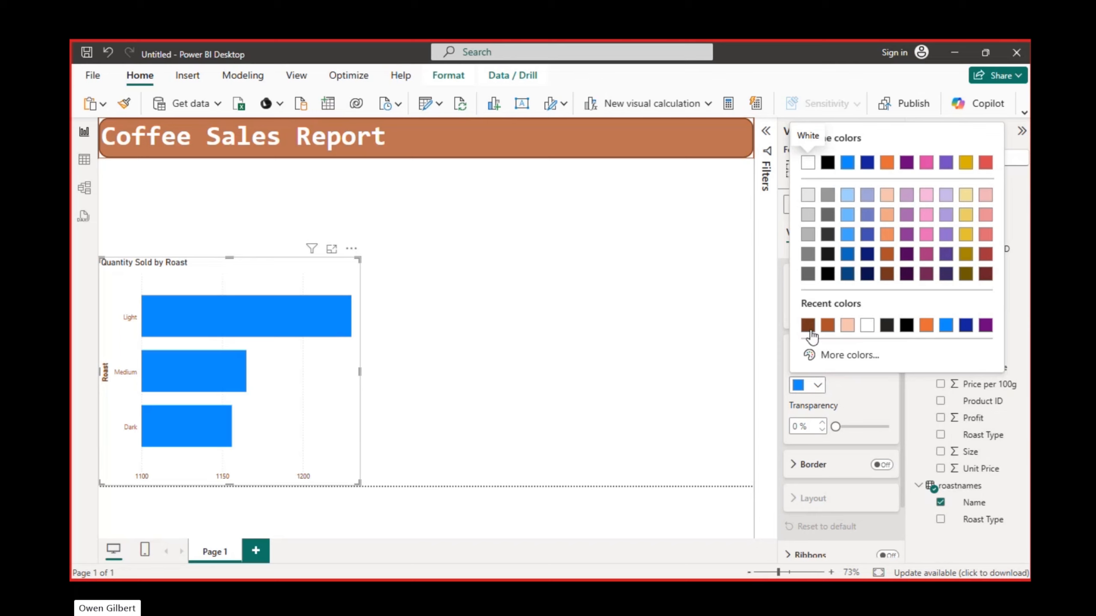
pyautogui.click(808, 326)
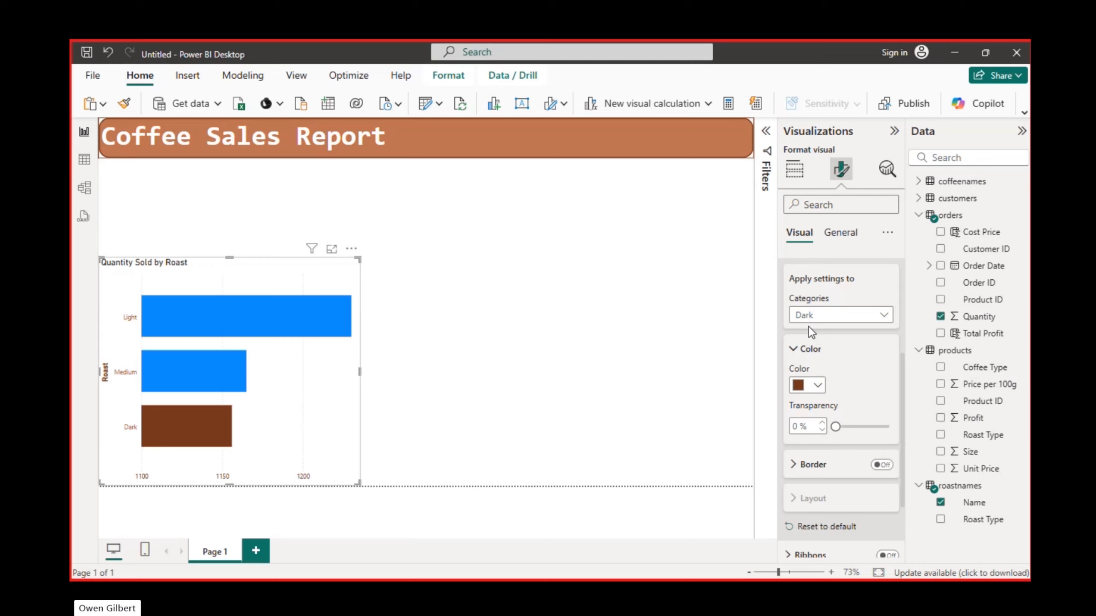
# - Colour the Medium roast bar with the medium orange-brown shade from the theme colours
pyautogui.click(863, 329)
pyautogui.click(822, 363)
pyautogui.click(820, 386)
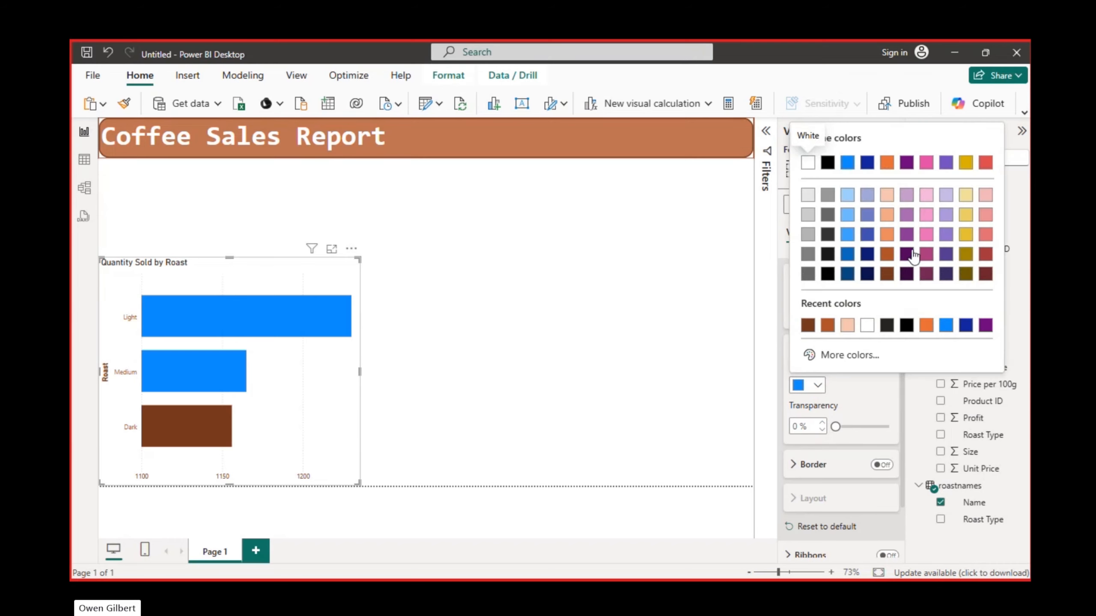
pyautogui.click(887, 254)
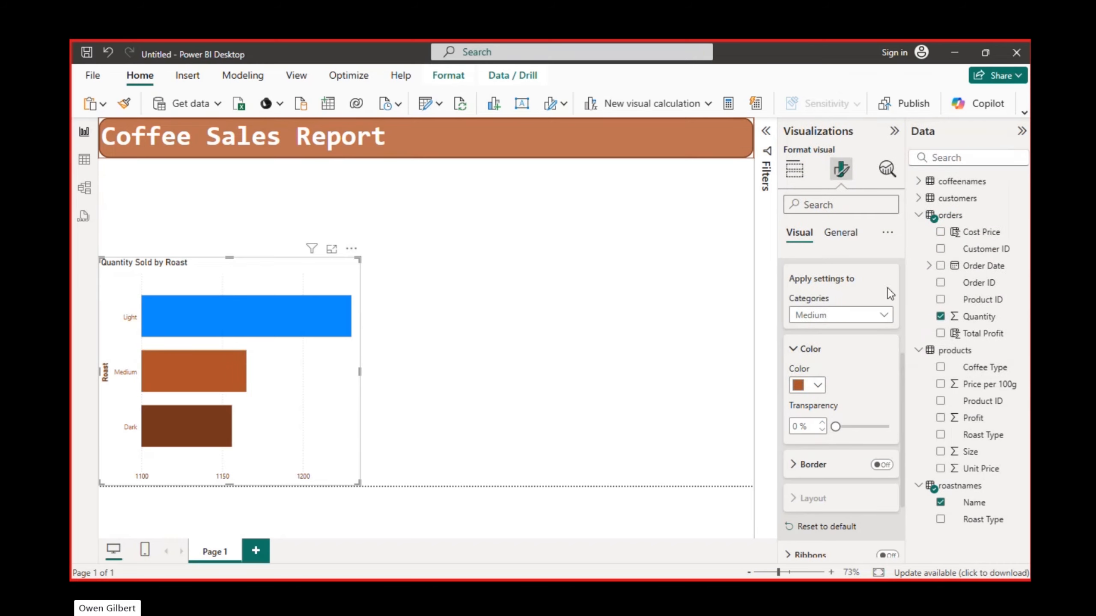
# - Colour the Light roast bar with the lightest orange theme tint and shorten the chart by lowering its top edge
pyautogui.click(856, 315)
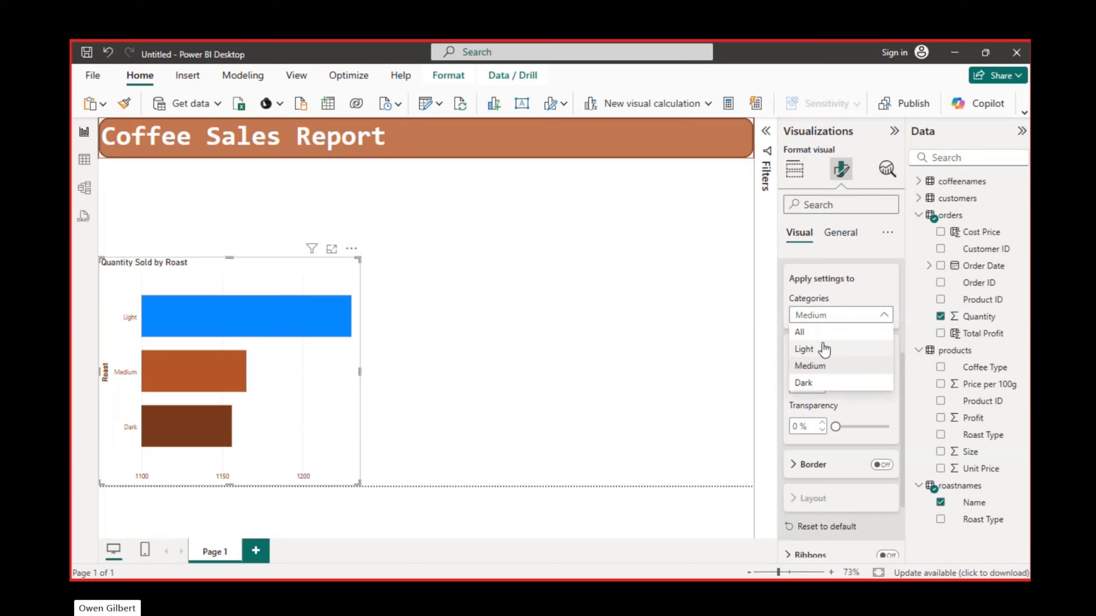
pyautogui.click(823, 350)
pyautogui.click(816, 386)
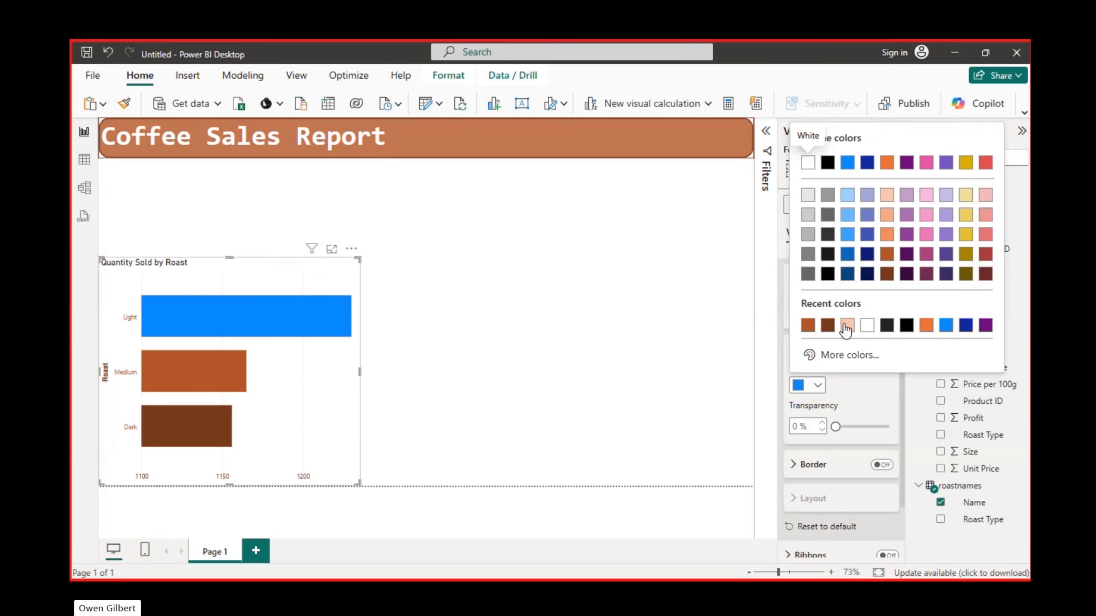
pyautogui.click(886, 235)
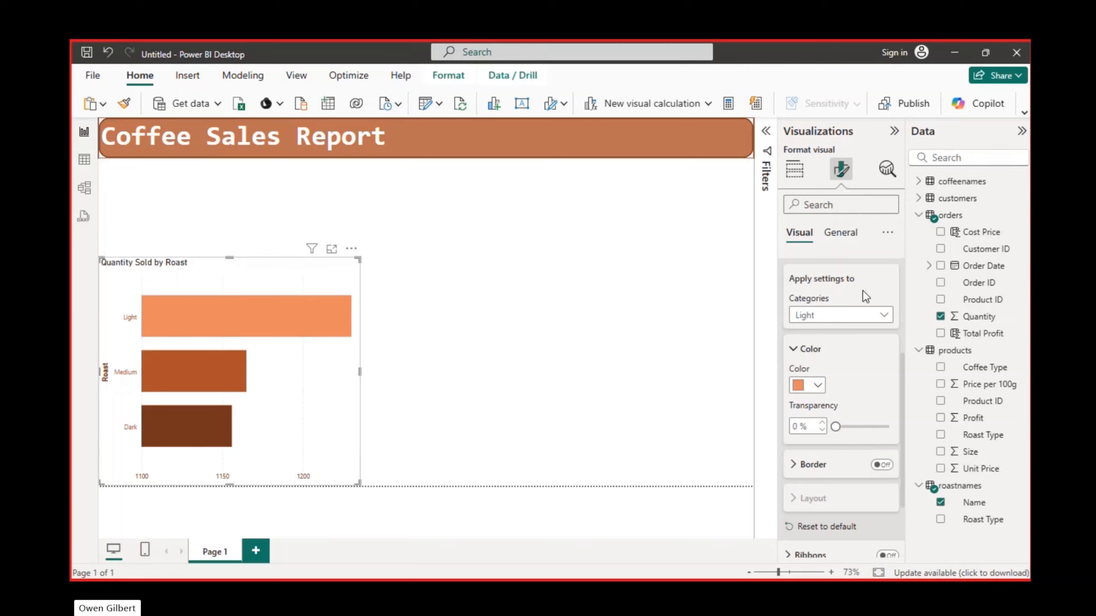
pyautogui.click(818, 385)
pyautogui.click(887, 197)
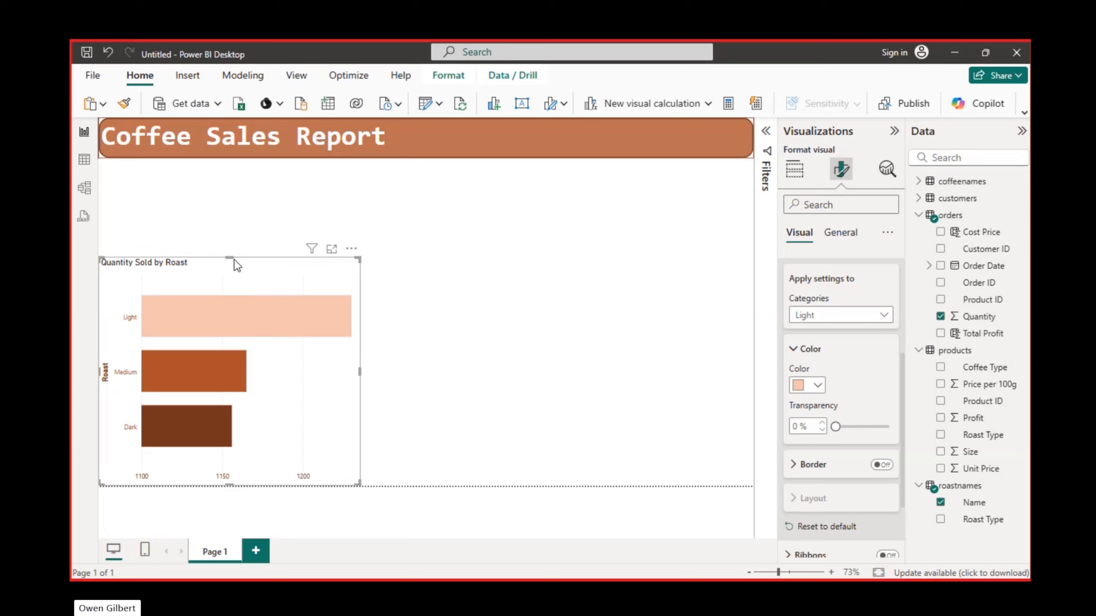
pyautogui.moveTo(231, 259); pyautogui.dragTo(226, 338)
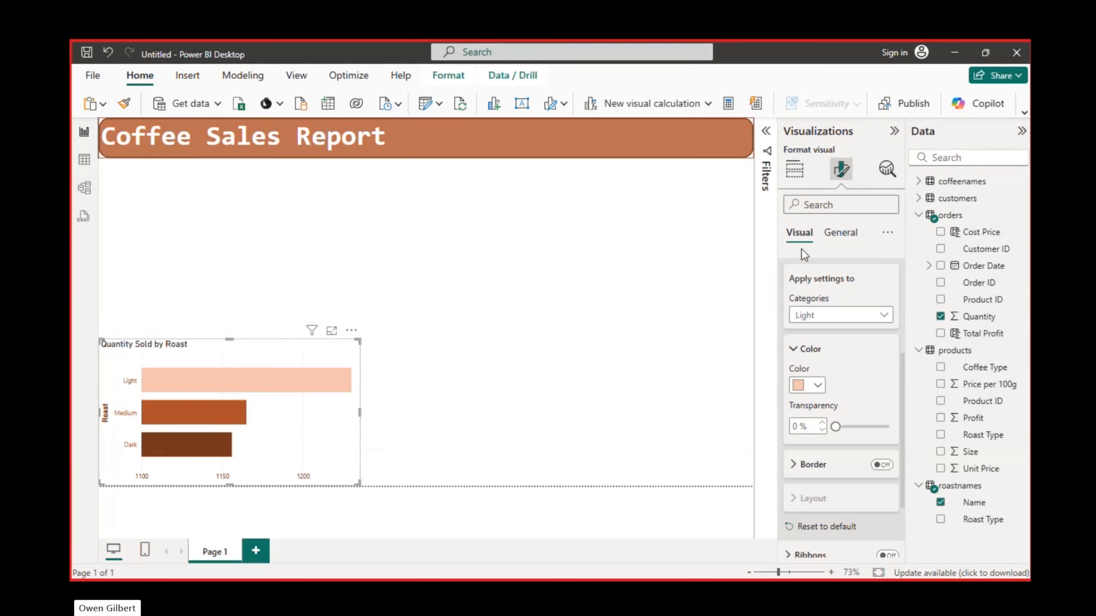
# - Turn on a border for the Light roast bar and colour it with the recently used dark brown
pyautogui.scroll(2, 814, 285)
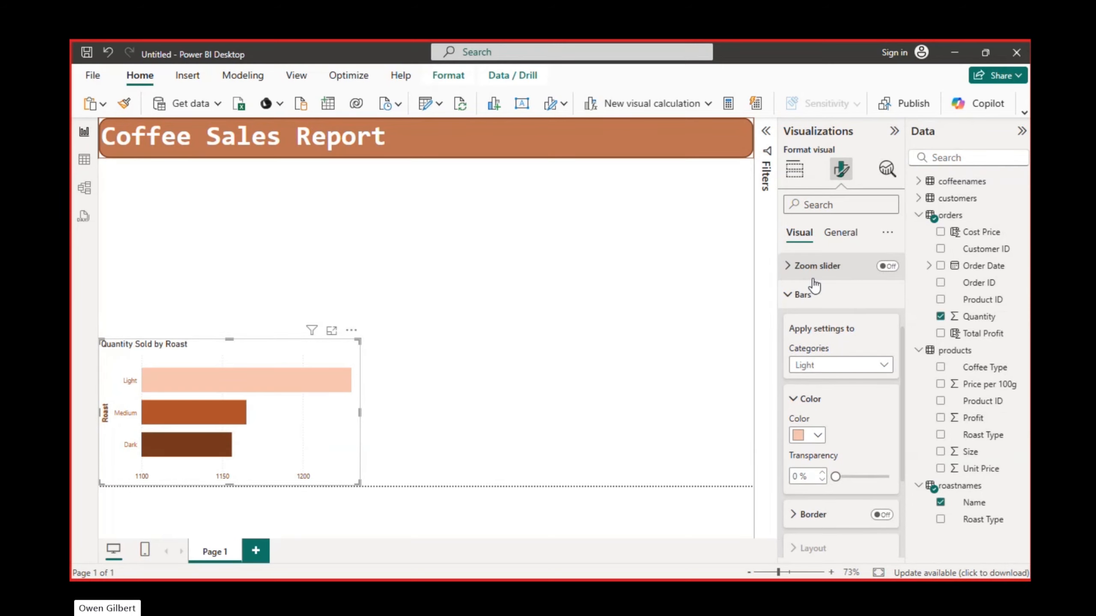
pyautogui.click(803, 294)
pyautogui.scroll(3, 792, 310)
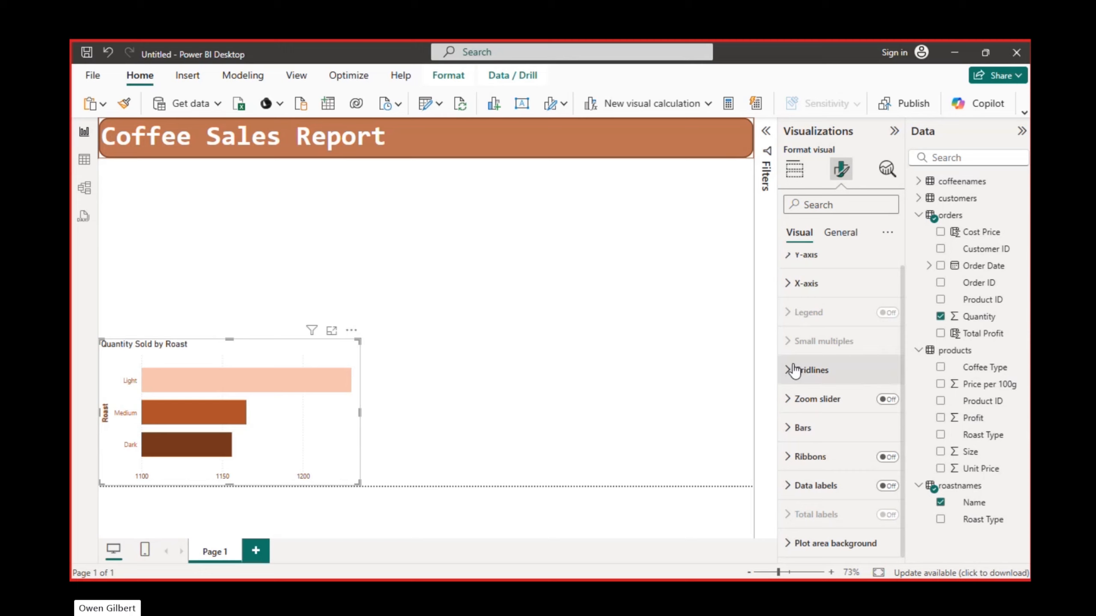
pyautogui.click(788, 429)
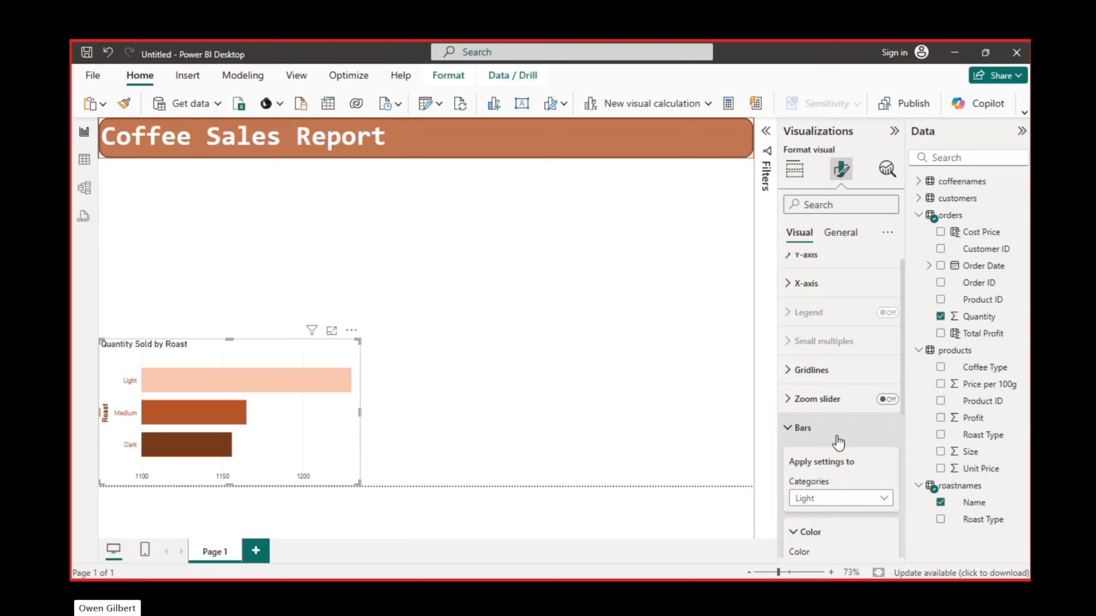
pyautogui.scroll(-5, 836, 436)
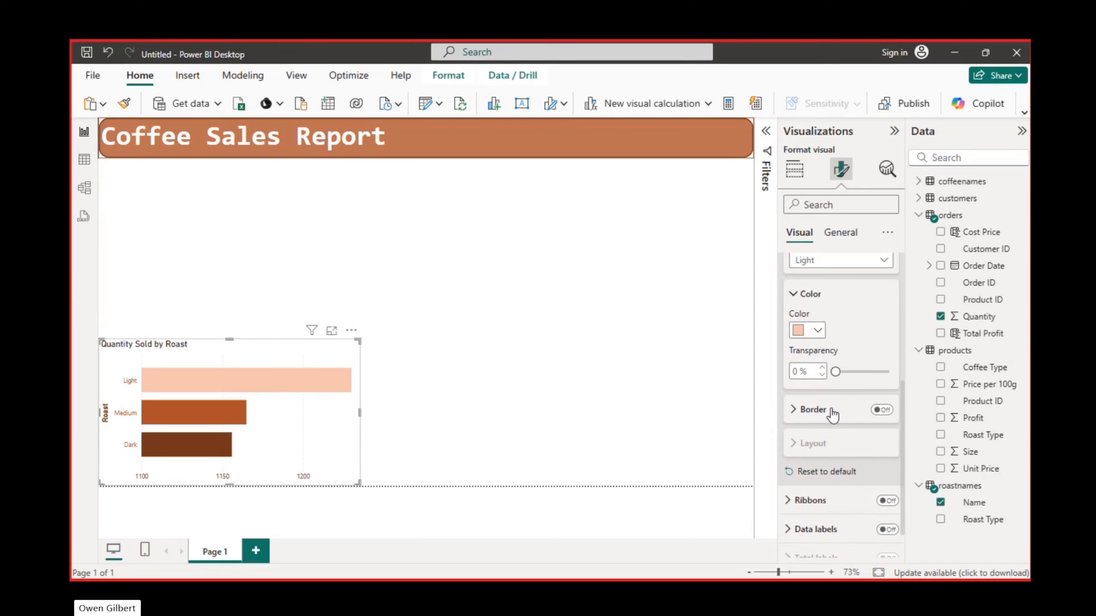
pyautogui.click(800, 410)
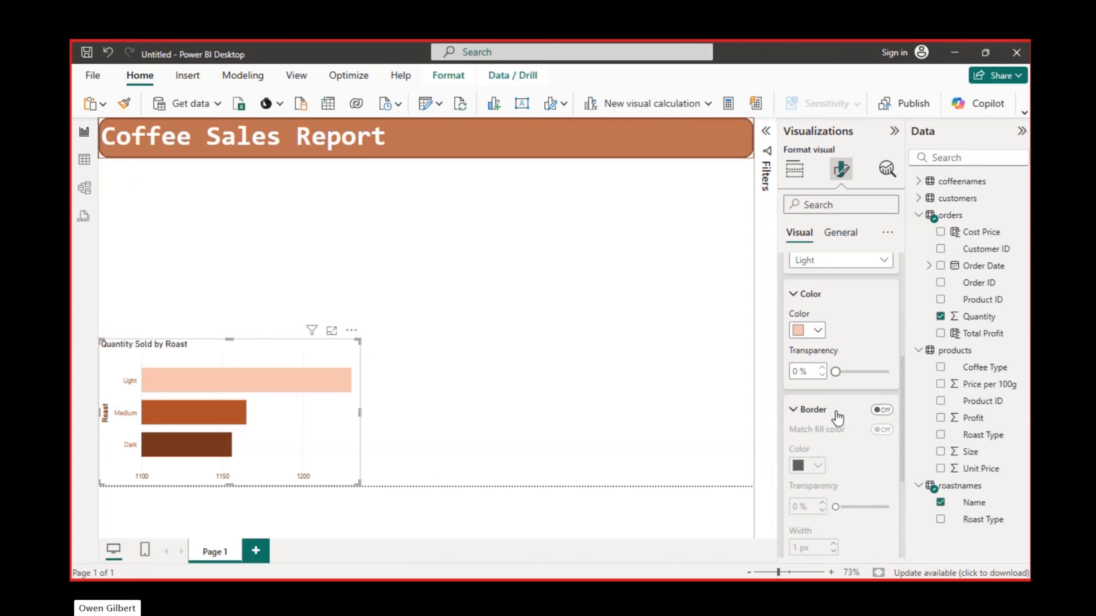
pyautogui.scroll(-3, 835, 411)
pyautogui.click(885, 275)
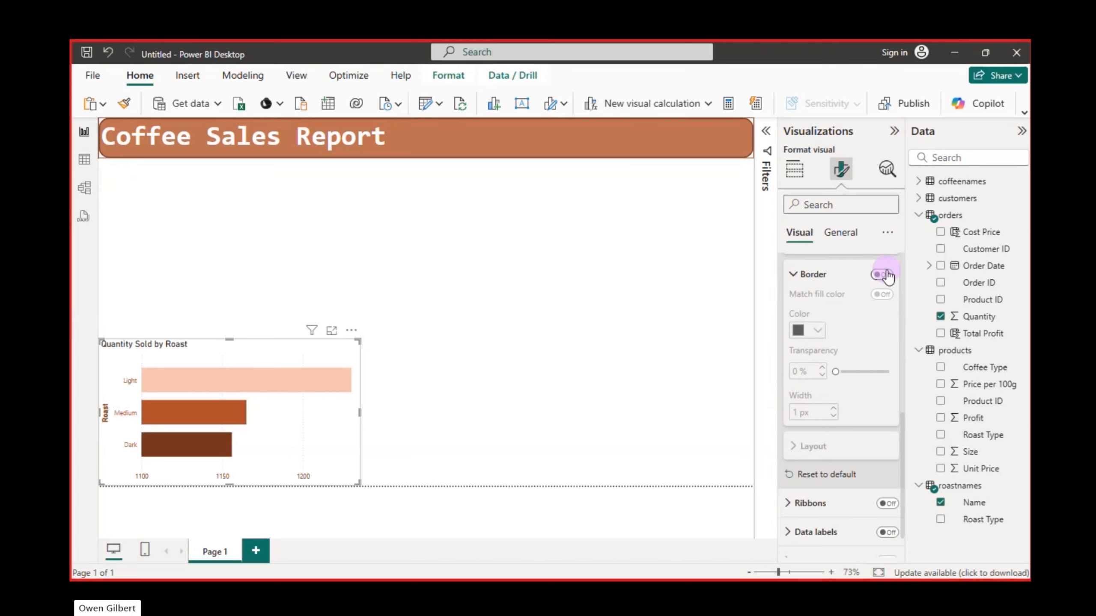
pyautogui.click(817, 332)
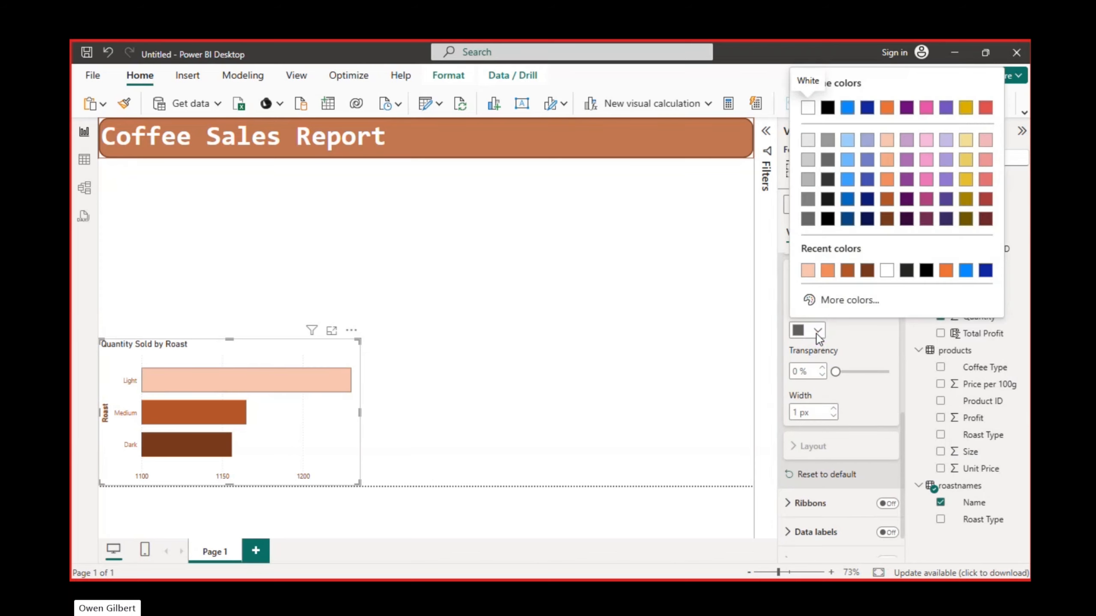
pyautogui.click(866, 275)
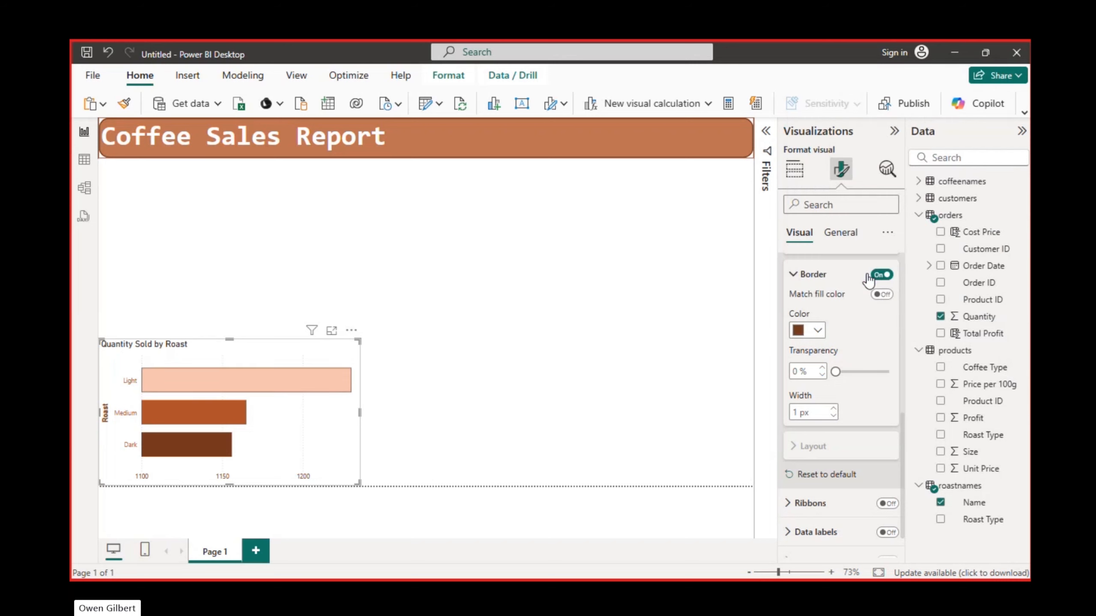
pyautogui.click(794, 275)
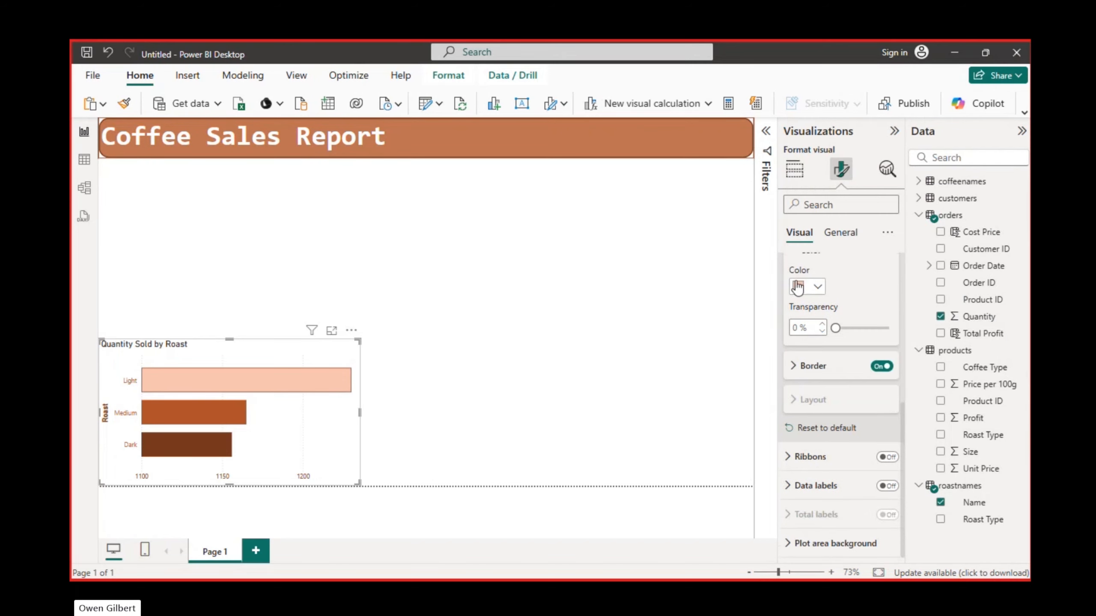
# - Switch the bar settings from the Light category to All and review the options for all bars
pyautogui.scroll(3, 800, 295)
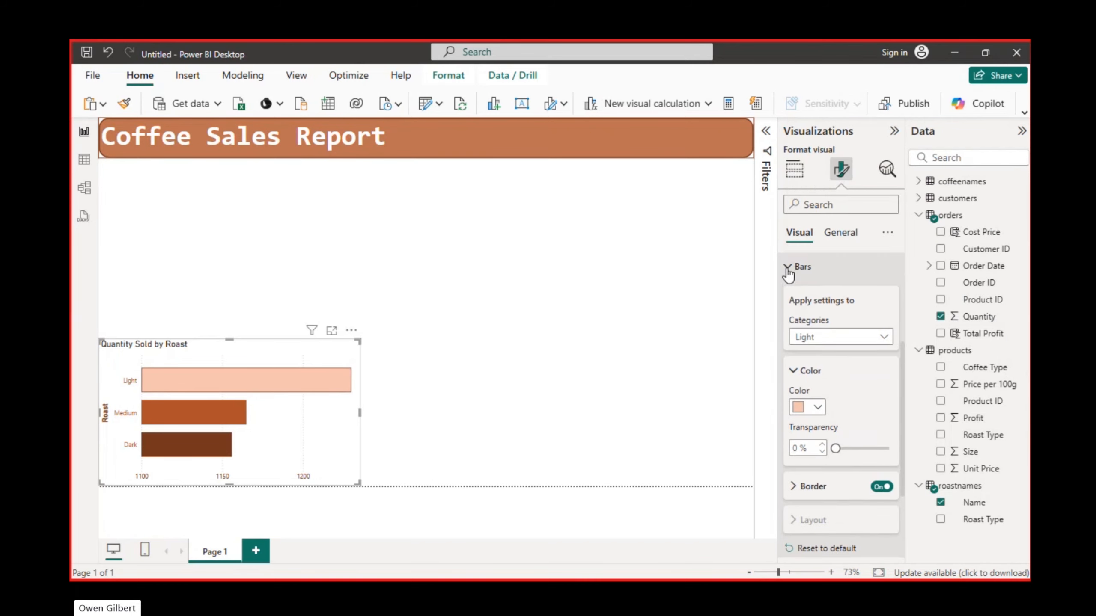
pyautogui.click(883, 338)
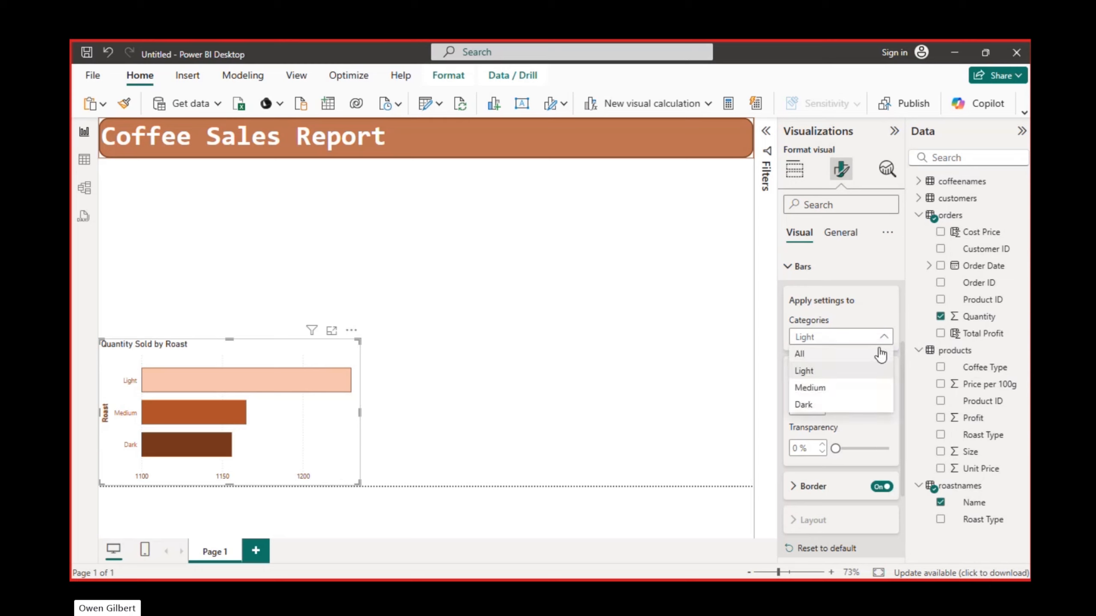
pyautogui.click(831, 361)
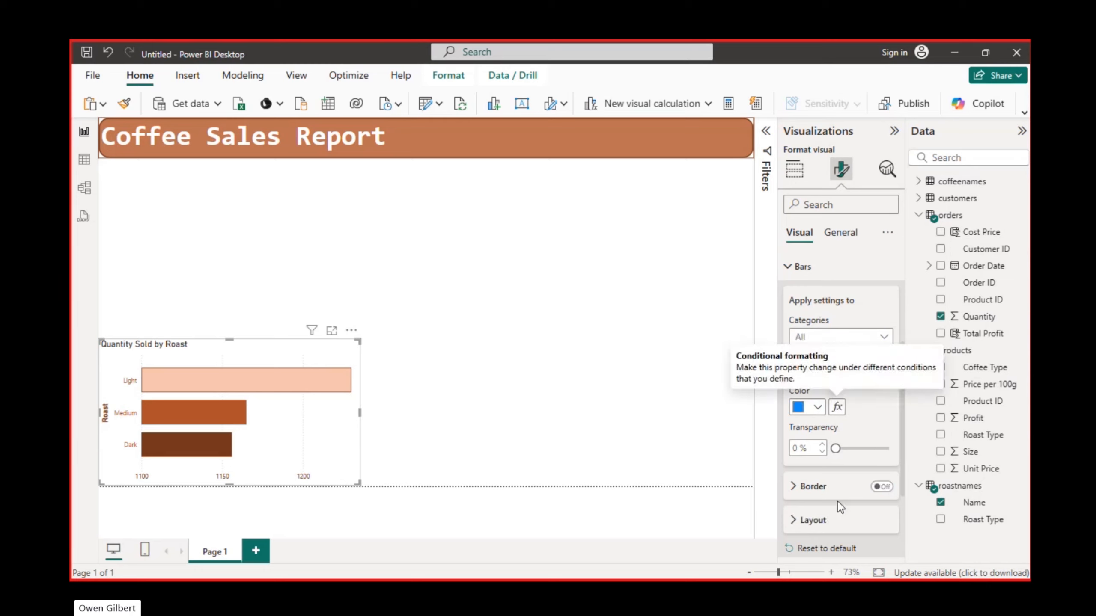
pyautogui.scroll(-3, 831, 479)
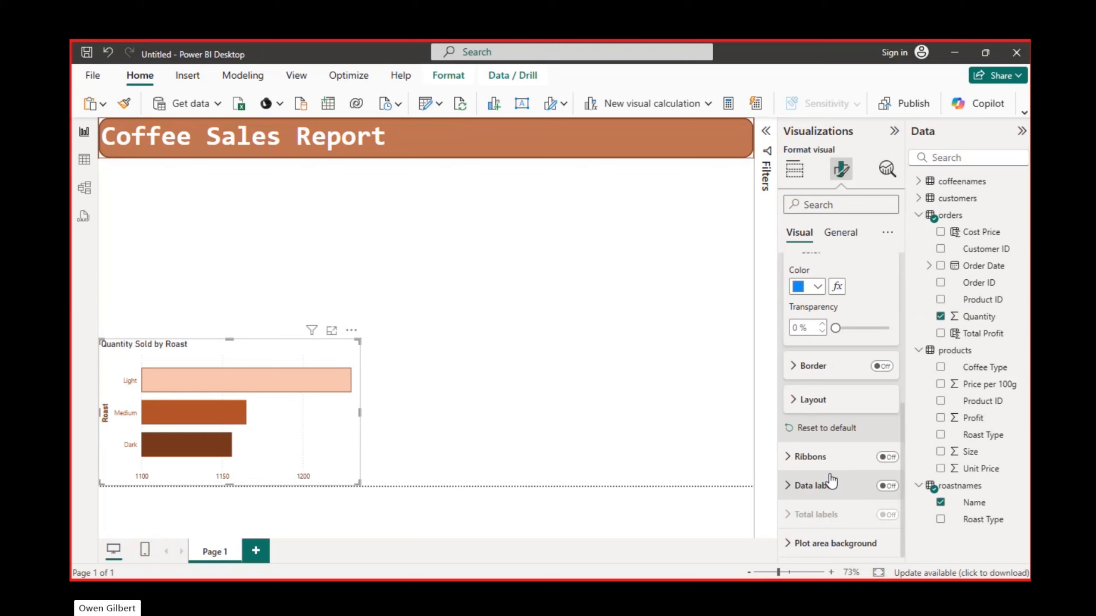
pyautogui.scroll(6, 831, 479)
pyautogui.click(783, 409)
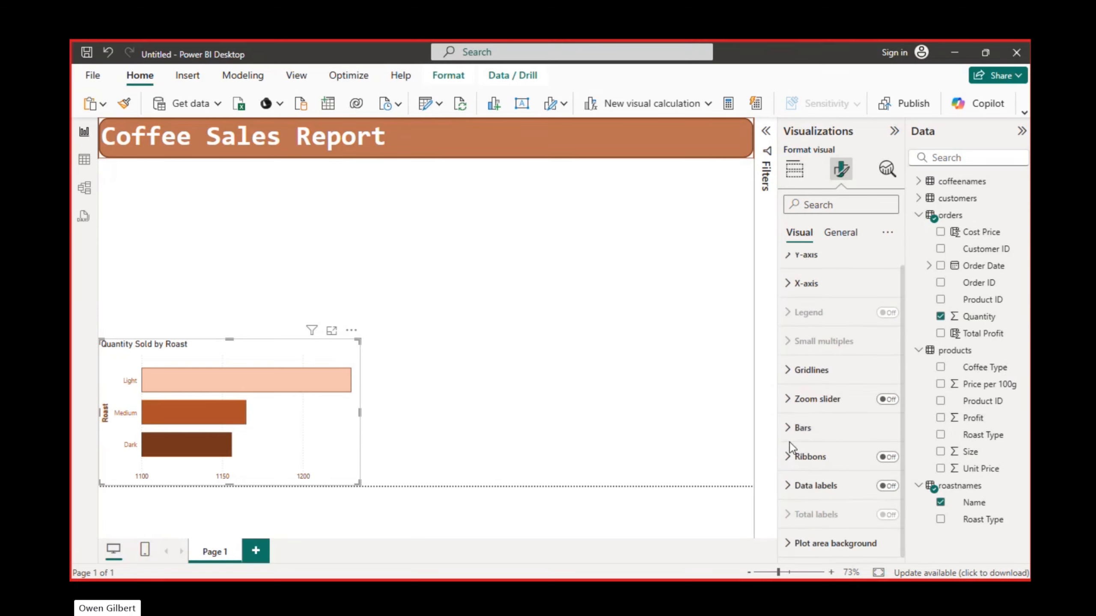
pyautogui.click(793, 442)
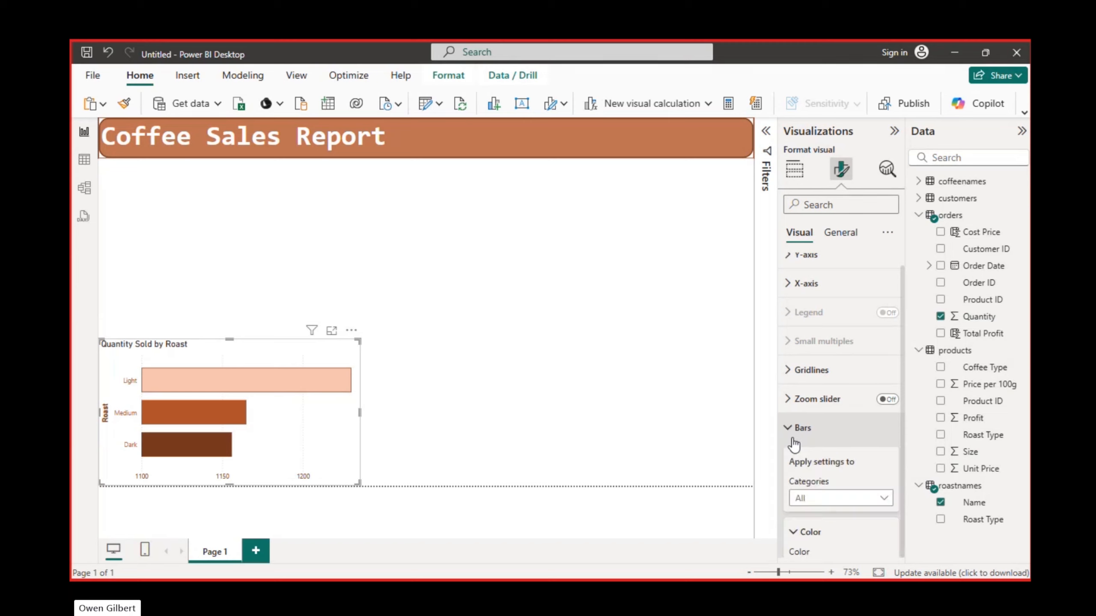
# - Set the border colour for all bars to the darkest orange-brown theme shade
pyautogui.scroll(-3, 793, 439)
pyautogui.scroll(-3, 793, 438)
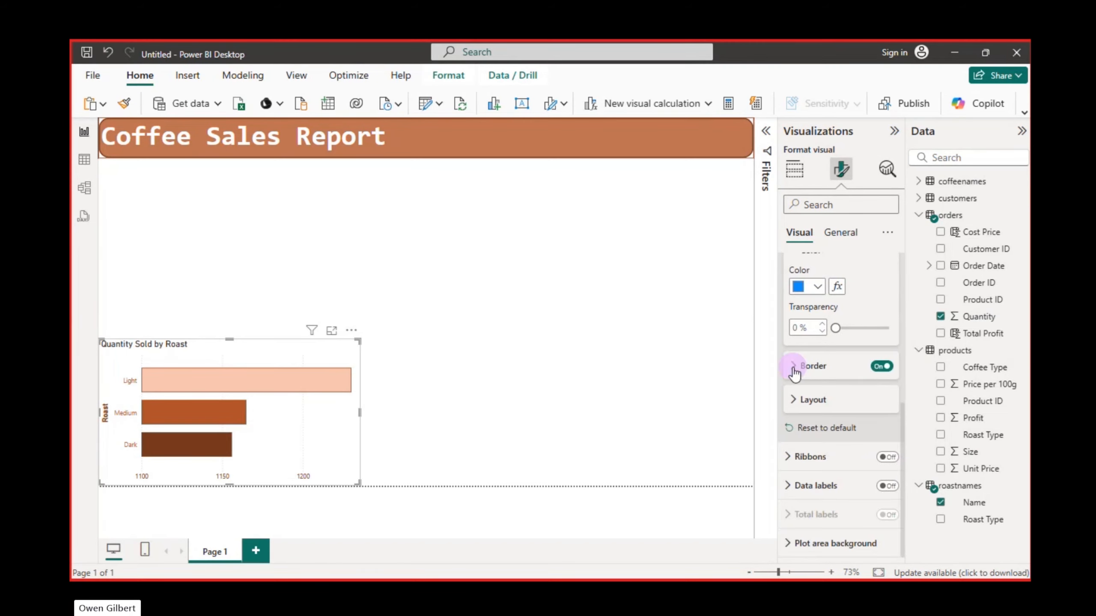
pyautogui.click(803, 371)
pyautogui.click(818, 422)
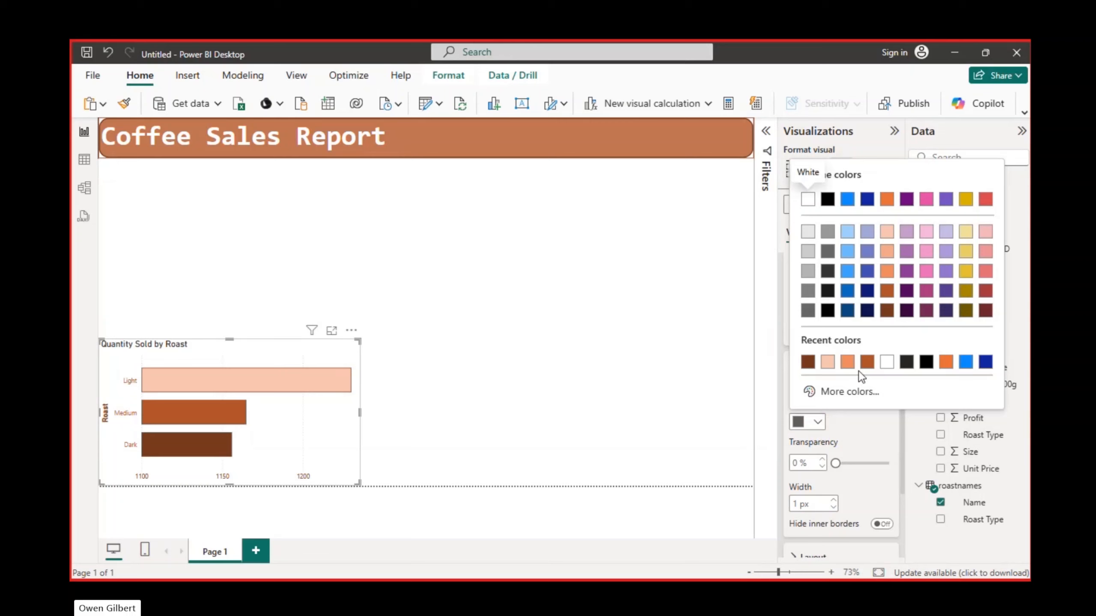
pyautogui.click(890, 312)
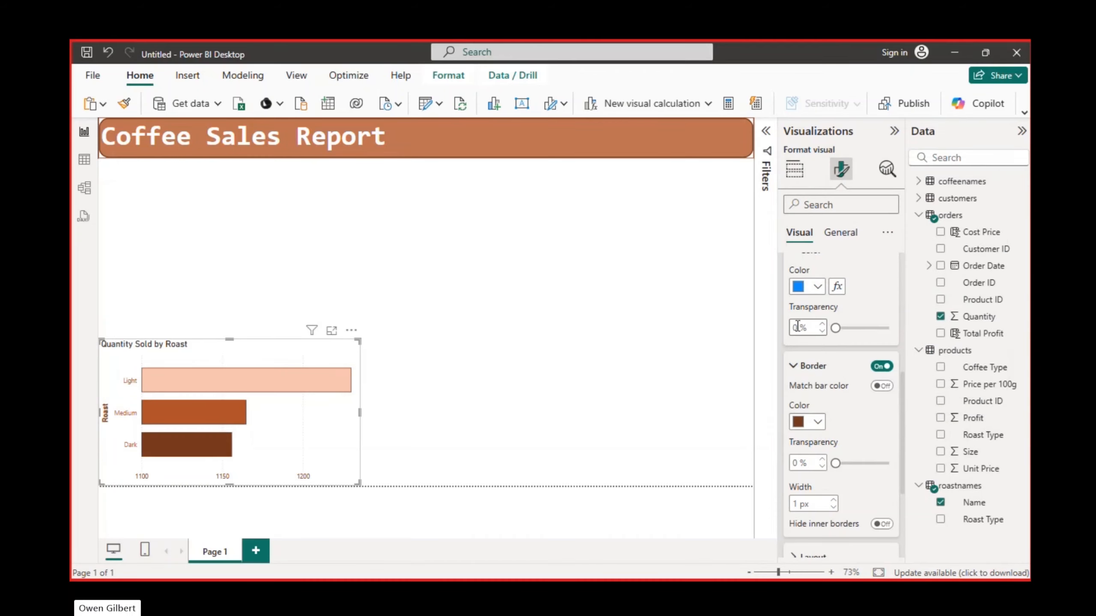
pyautogui.click(800, 370)
pyautogui.scroll(5, 789, 367)
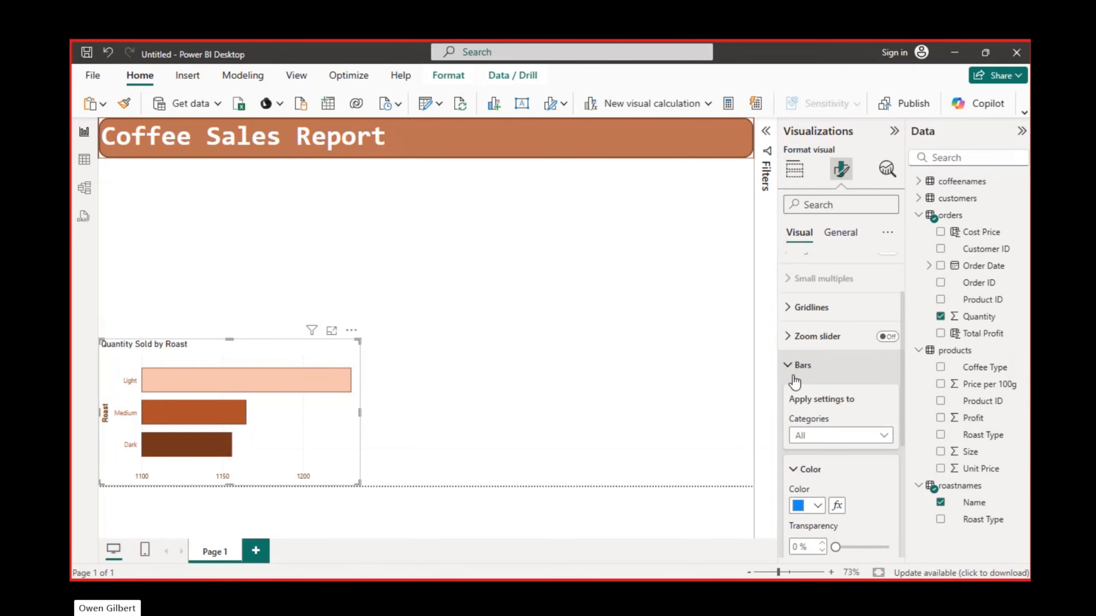
pyautogui.click(789, 367)
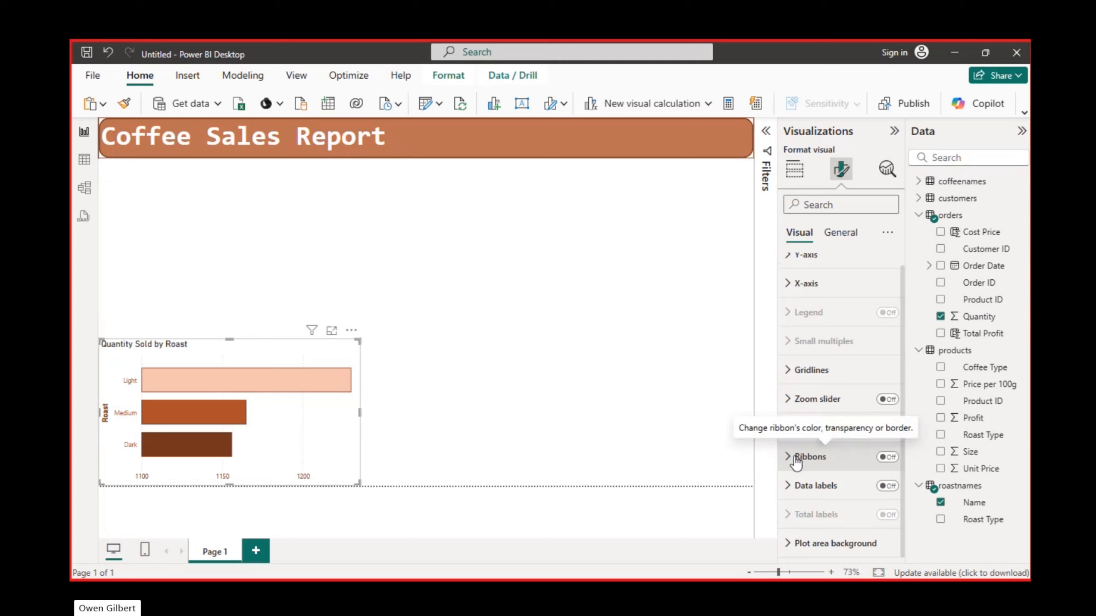
# - Try the ribbons between the bars, turn them off again, and switch on the chart's data labels
pyautogui.click(887, 457)
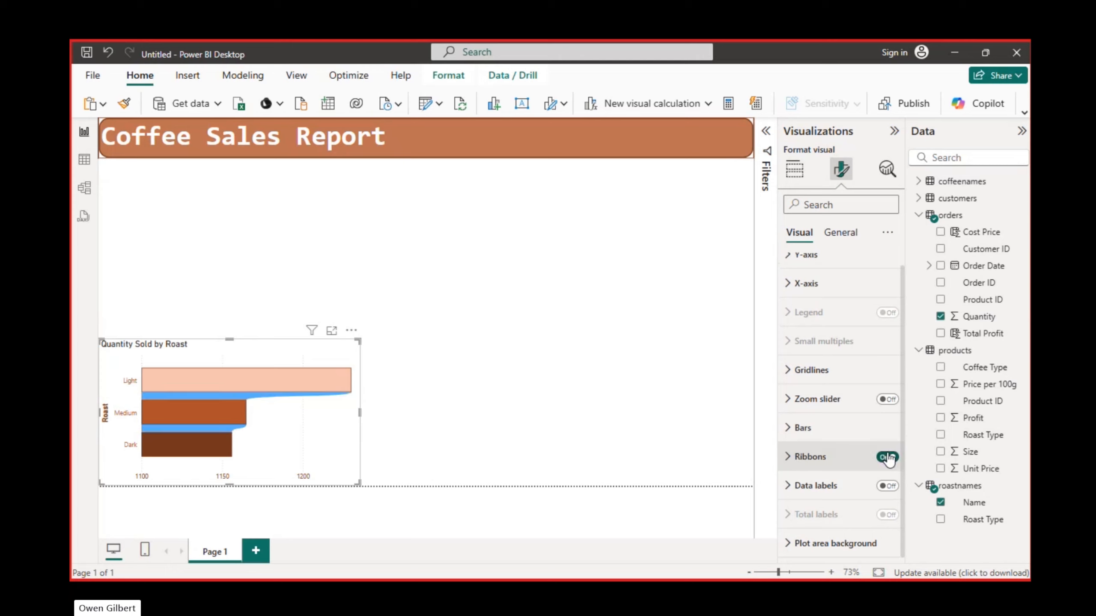
pyautogui.click(886, 456)
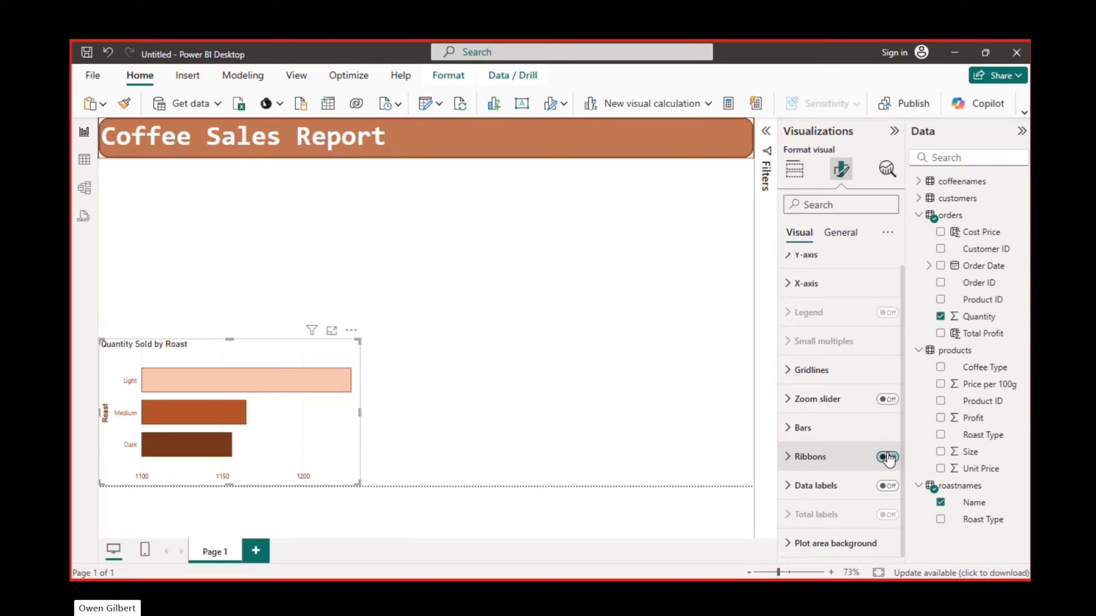
pyautogui.click(887, 486)
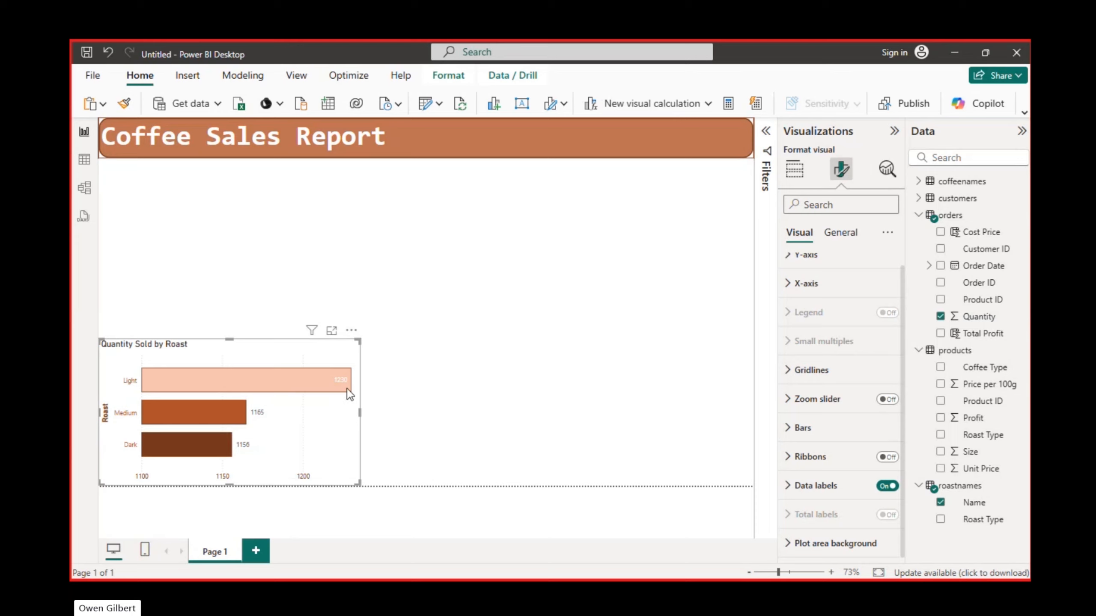
pyautogui.click(799, 486)
pyautogui.scroll(-5, 796, 484)
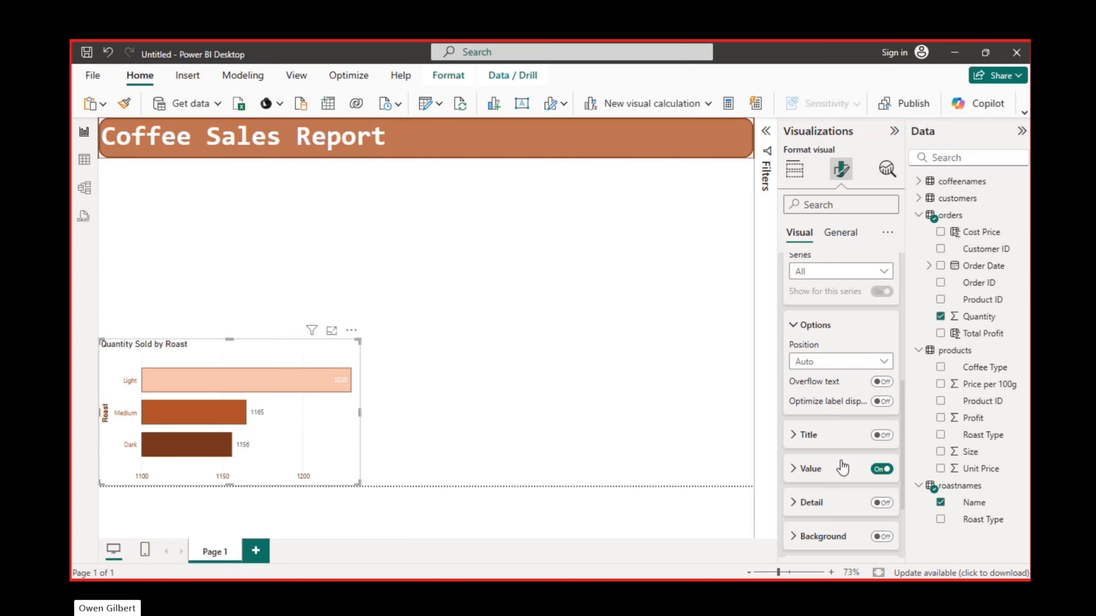
# - Review the available fields and summarization options for the data label values without changing them
pyautogui.click(793, 469)
pyautogui.scroll(-1, 798, 474)
pyautogui.click(879, 413)
pyautogui.click(774, 409)
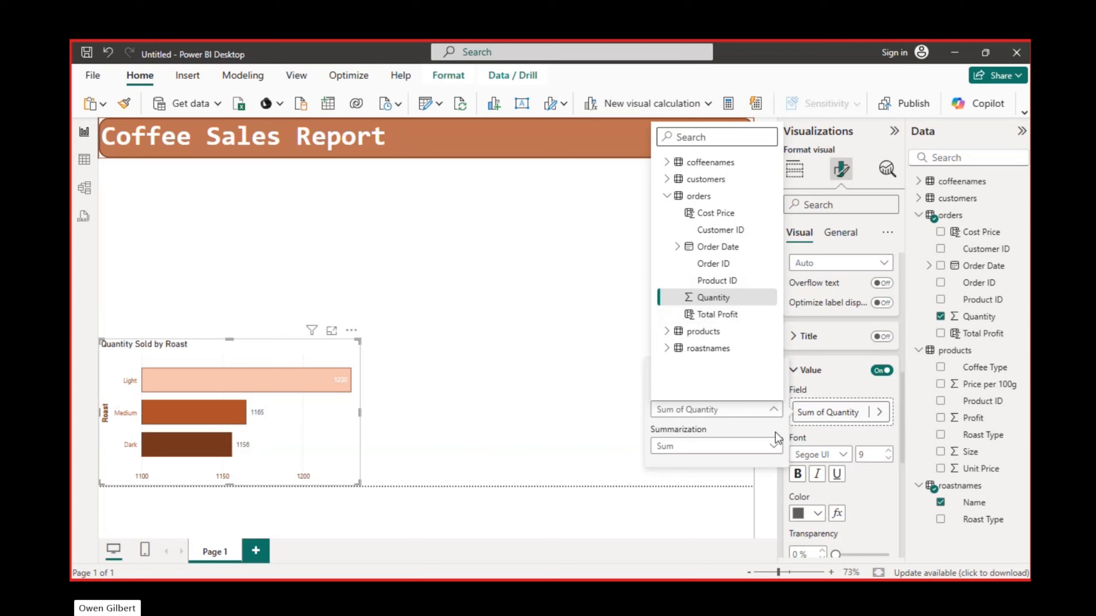
pyautogui.click(775, 447)
pyautogui.click(775, 447)
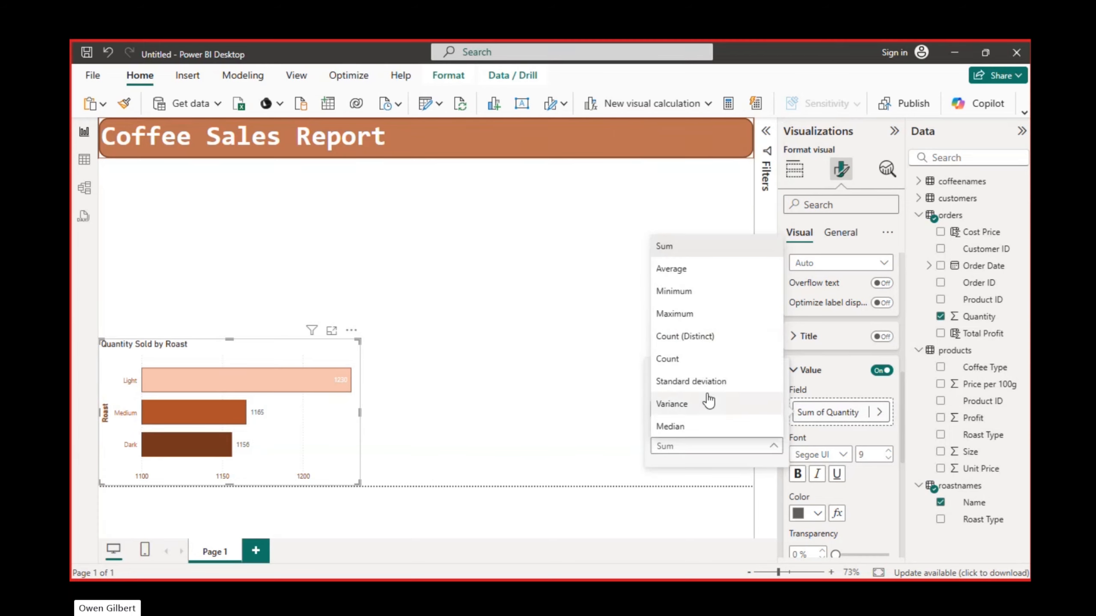
pyautogui.click(868, 439)
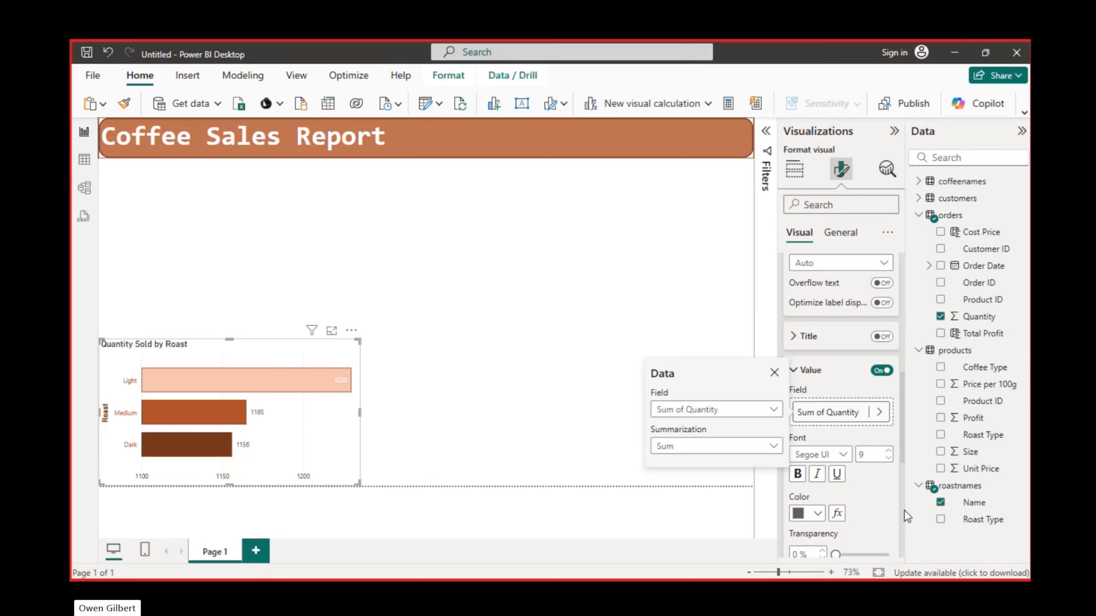
pyautogui.click(878, 490)
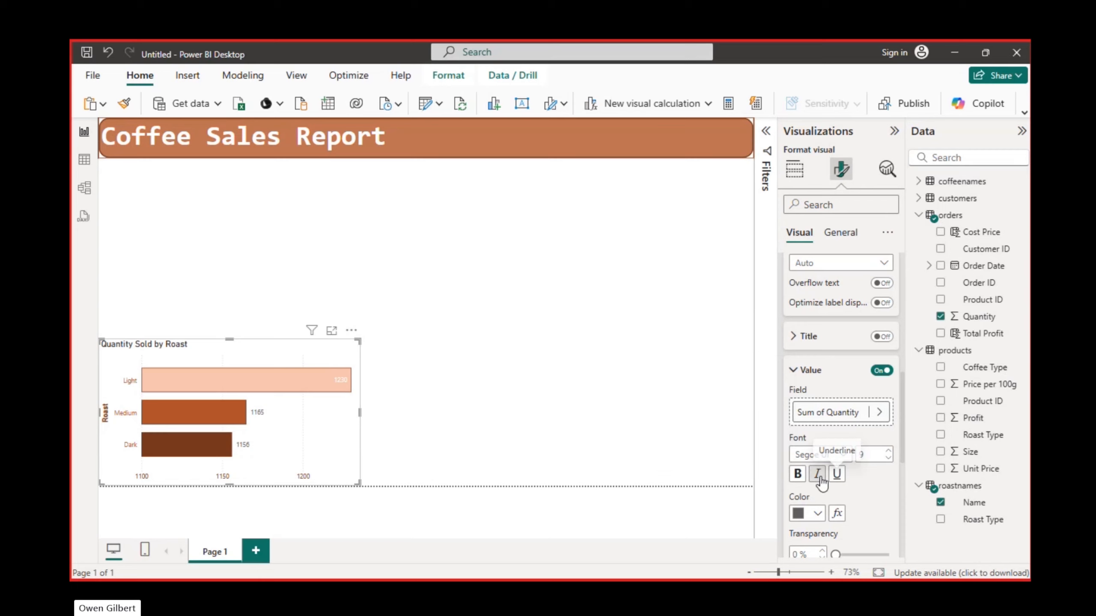
# - Colour the data label values with the darkest orange-brown theme shade and make them bold
pyautogui.click(817, 515)
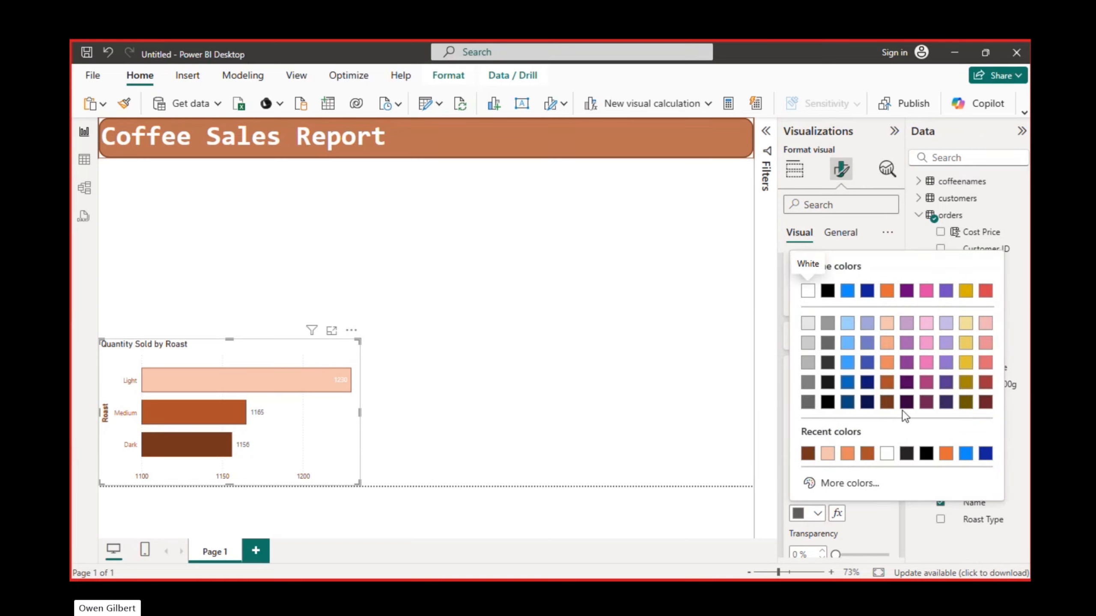
pyautogui.click(887, 402)
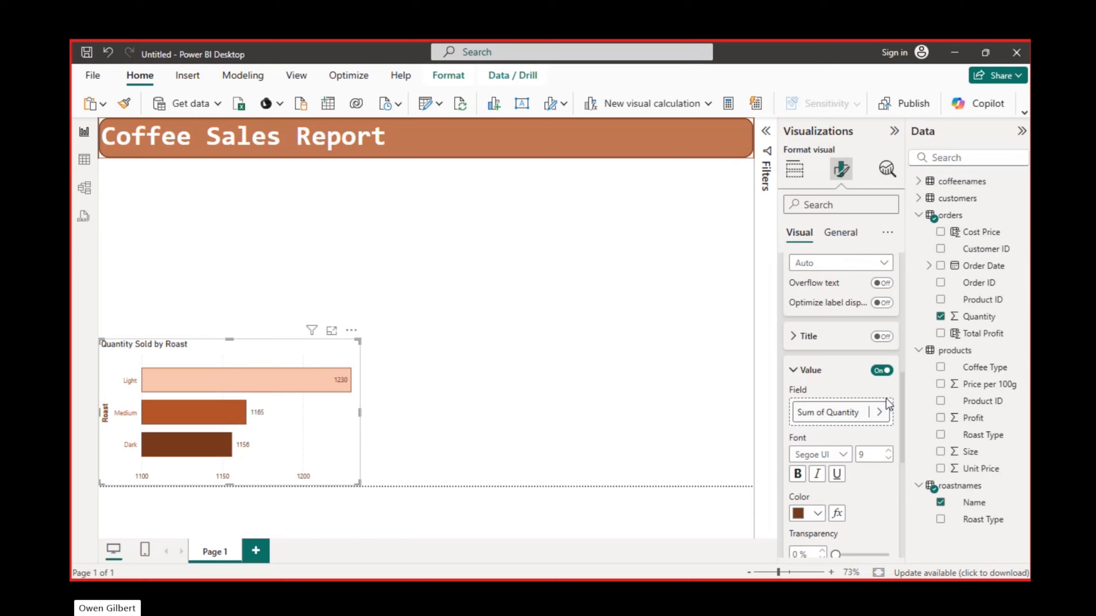
pyautogui.click(798, 474)
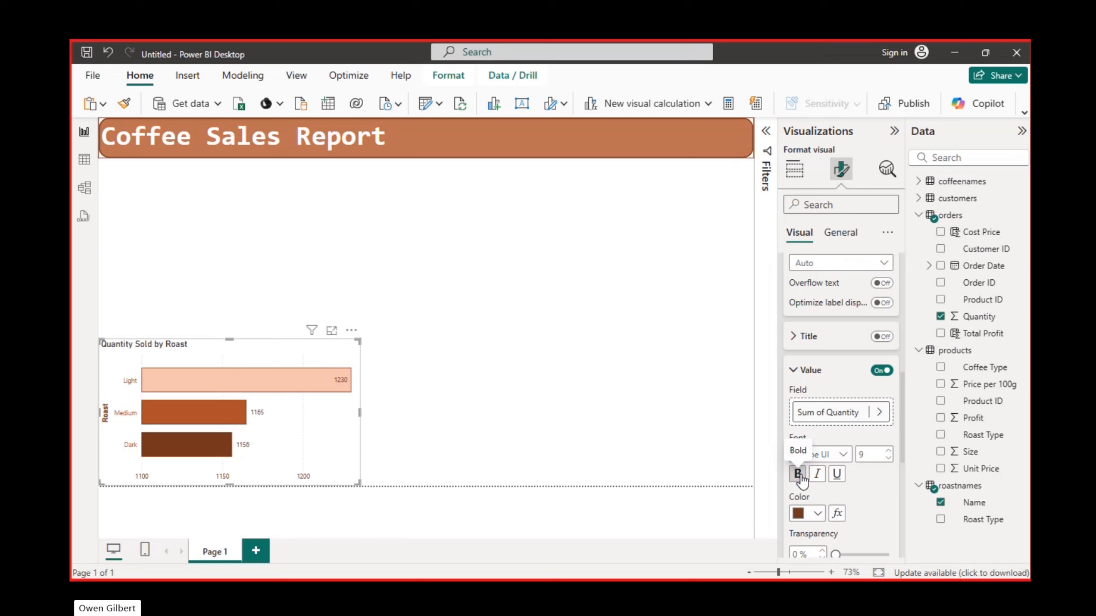
pyautogui.click(800, 370)
pyautogui.scroll(5, 800, 351)
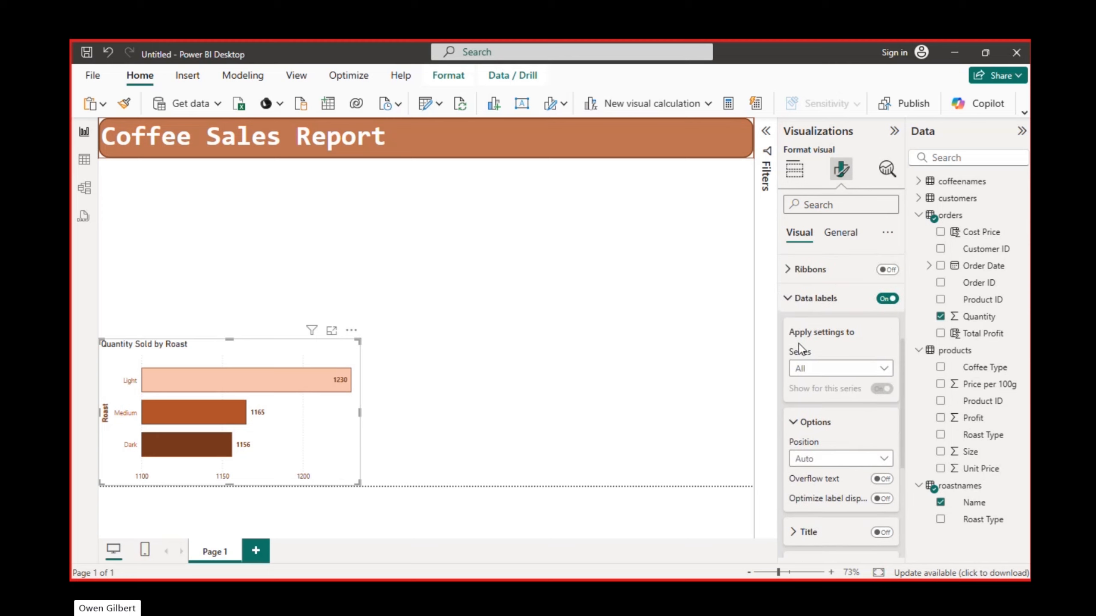
pyautogui.scroll(2, 802, 447)
pyautogui.scroll(-2, 803, 450)
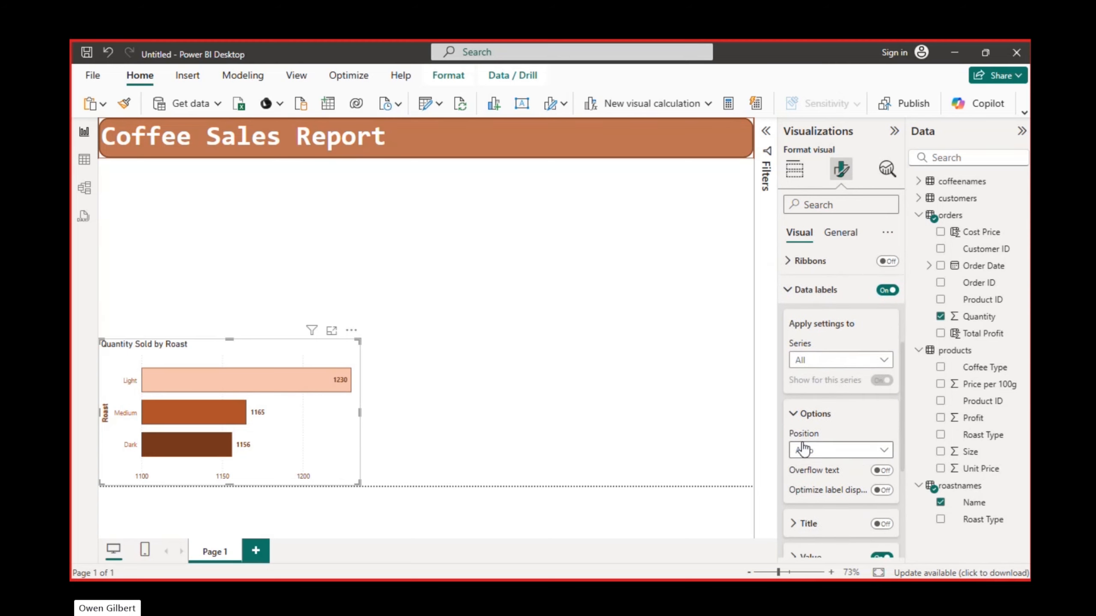
pyautogui.click(788, 291)
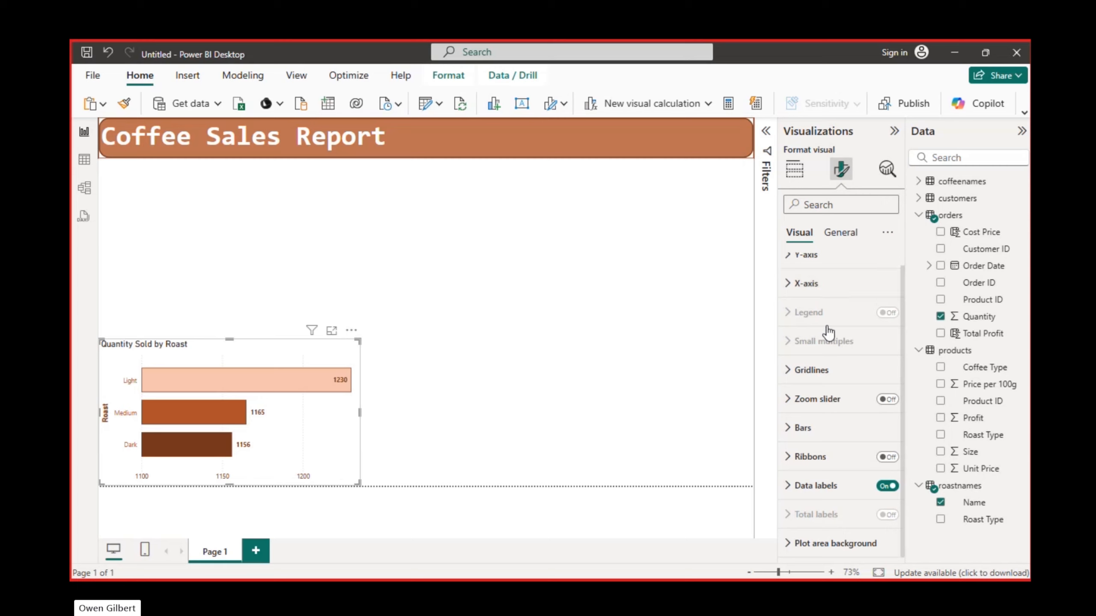
# - Change the bar chart's title text to "Roast Type Sales"
pyautogui.click(839, 235)
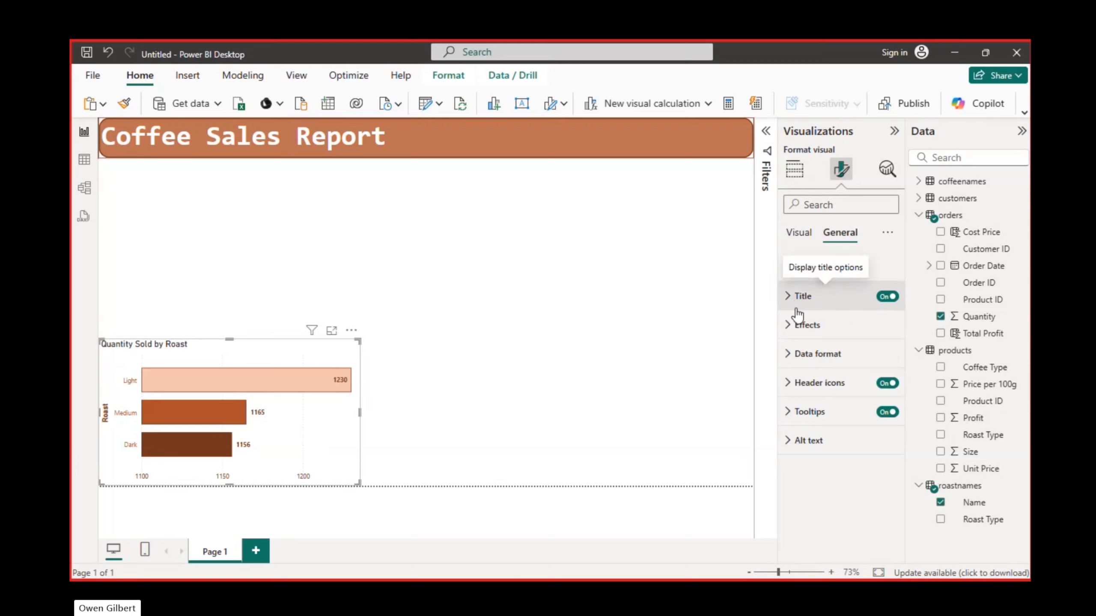
pyautogui.click(788, 296)
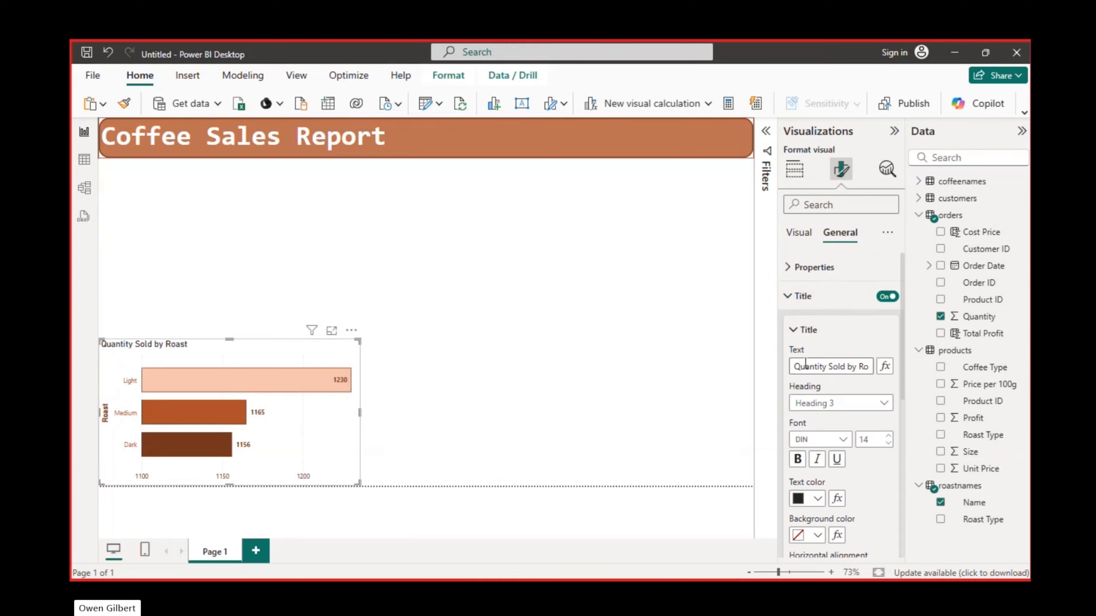
pyautogui.click(845, 372)
pyautogui.tripleClick(844, 372)
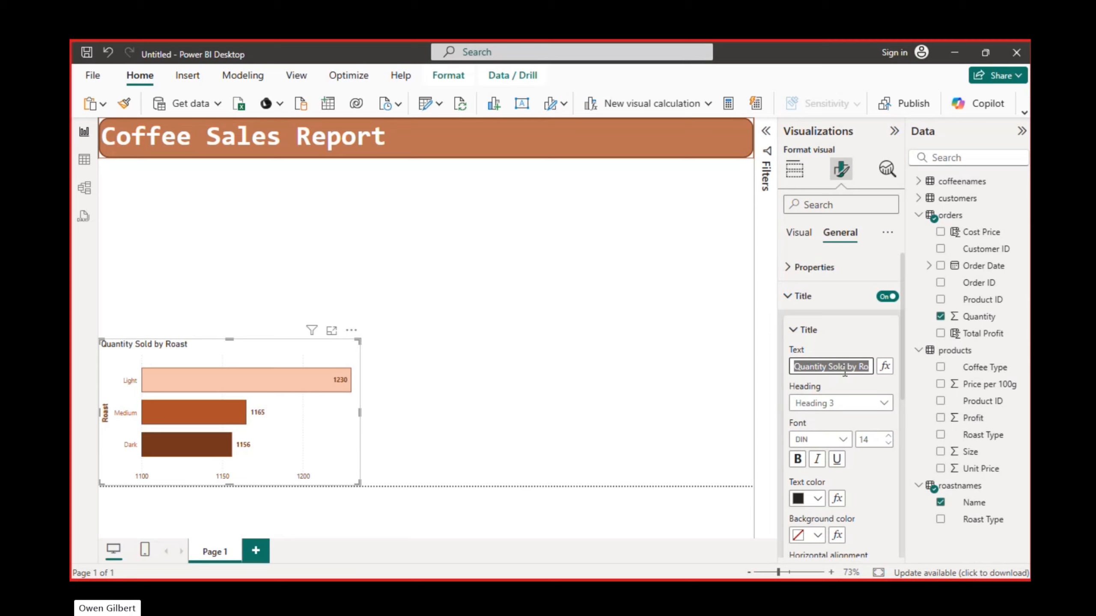
pyautogui.write('Amount')
pyautogui.press('BackSpace')
pyautogui.press('BackSpace')
pyautogui.press('BackSpace')
pyautogui.press('BackSpace')
pyautogui.press('BackSpace')
pyautogui.press('BackSpace')
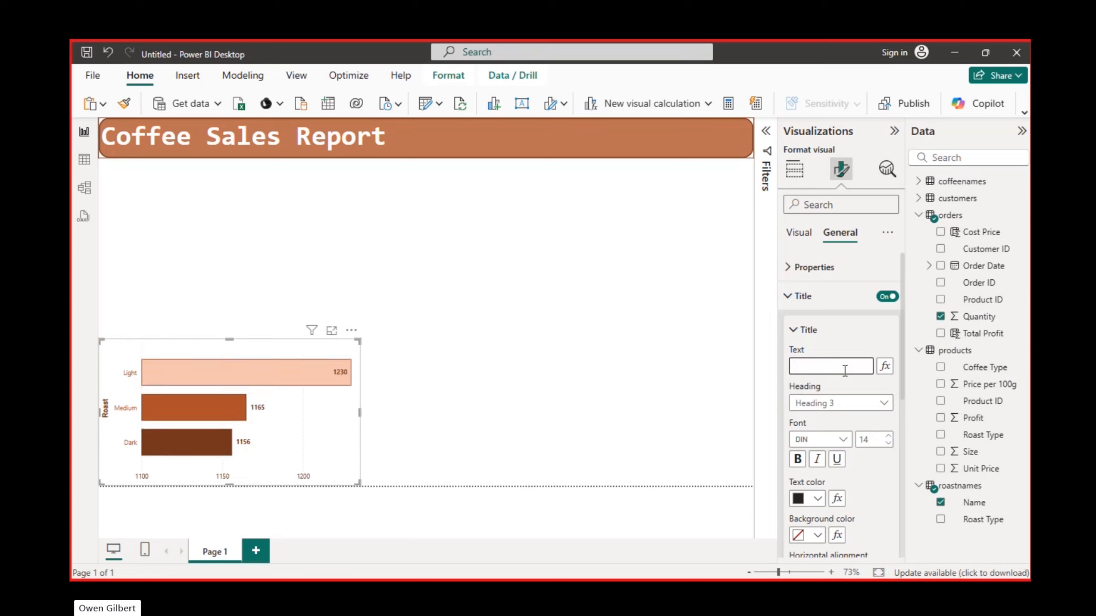
pyautogui.write('Roast Ty')
pyautogui.write('[pe')
pyautogui.press('BackSpace')
pyautogui.press('BackSpace')
pyautogui.write('pe Sales')
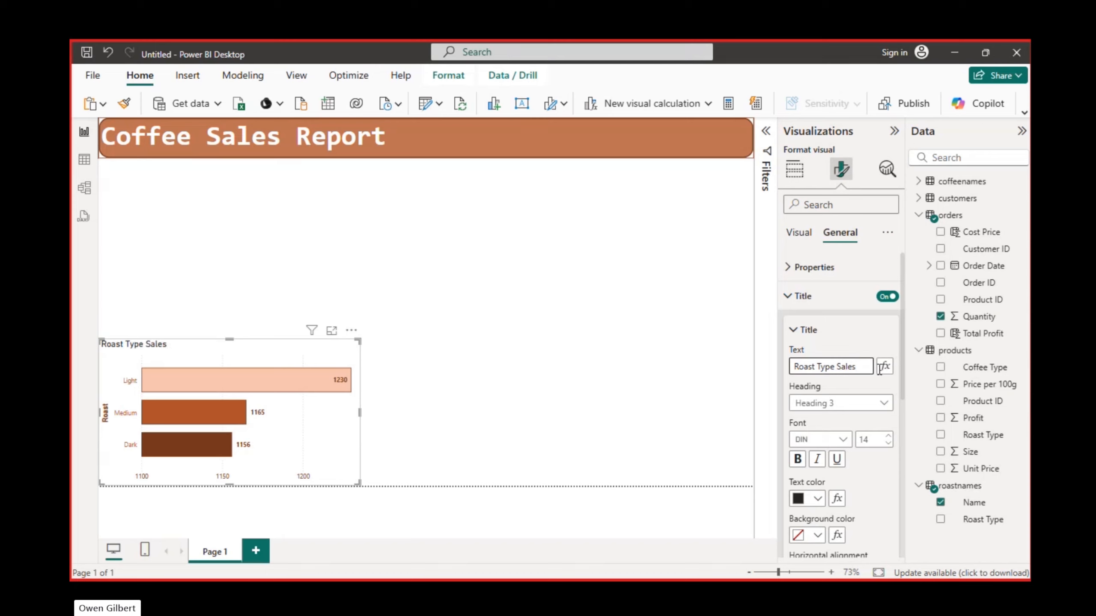
# - Format the chart title as Heading 2 in bold Consolas
pyautogui.click(875, 403)
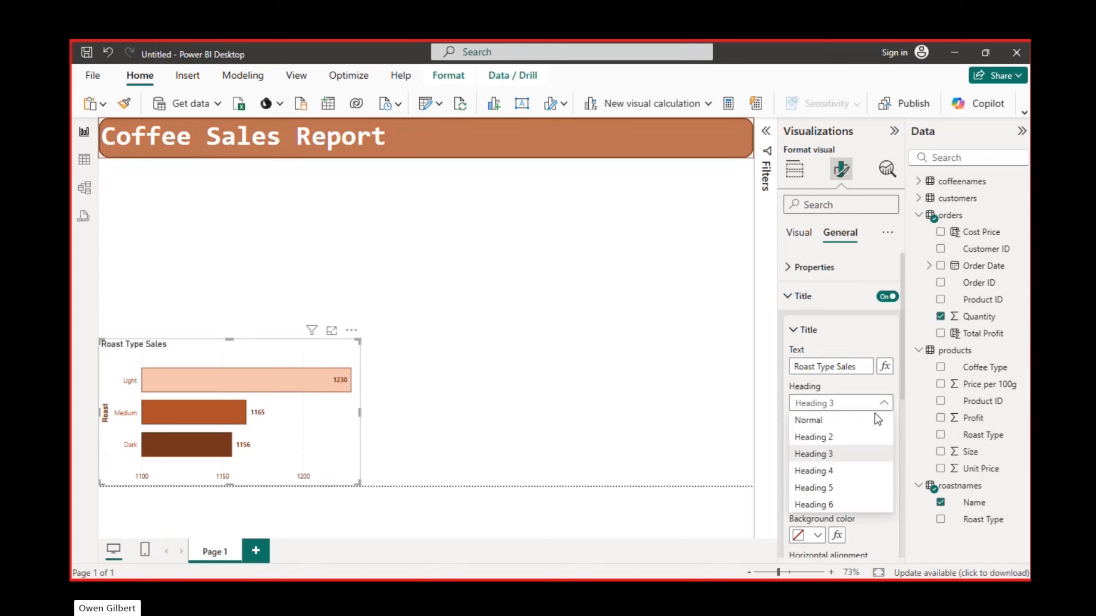
pyautogui.click(836, 439)
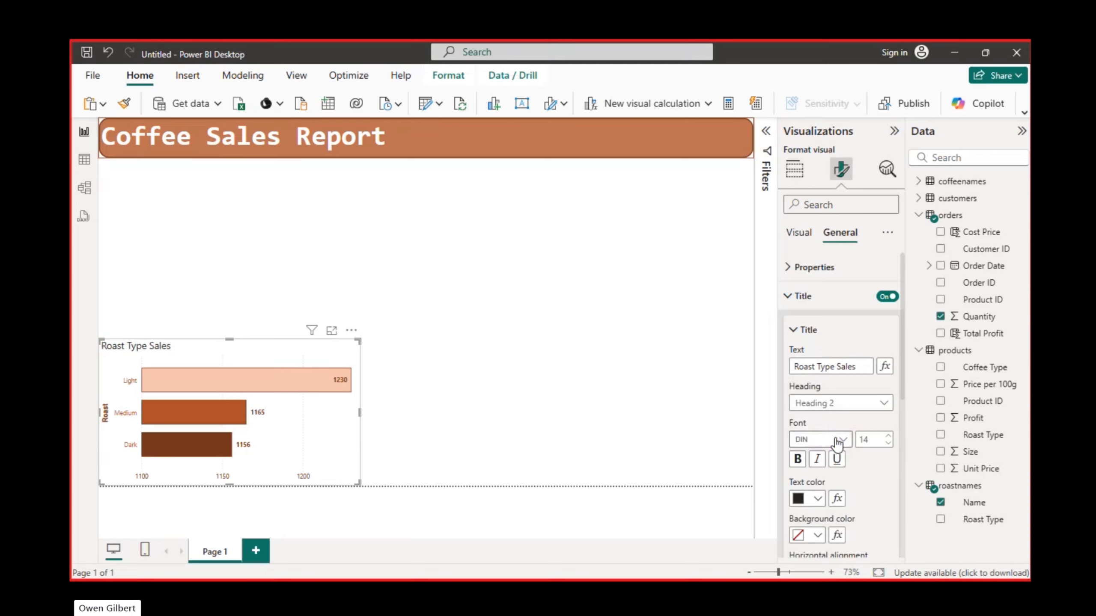
pyautogui.click(837, 440)
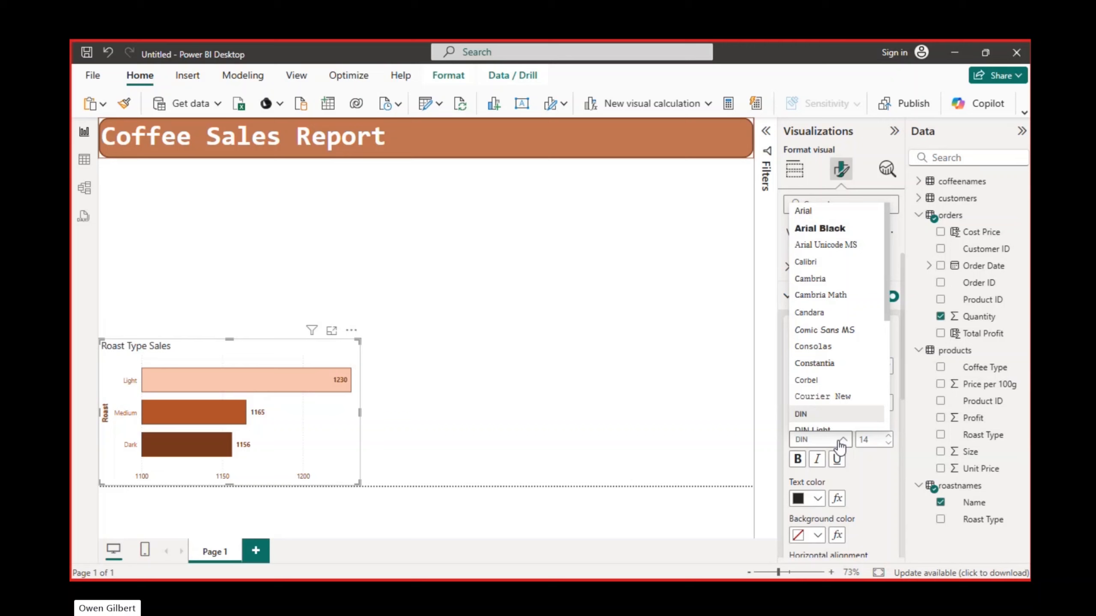
pyautogui.click(830, 346)
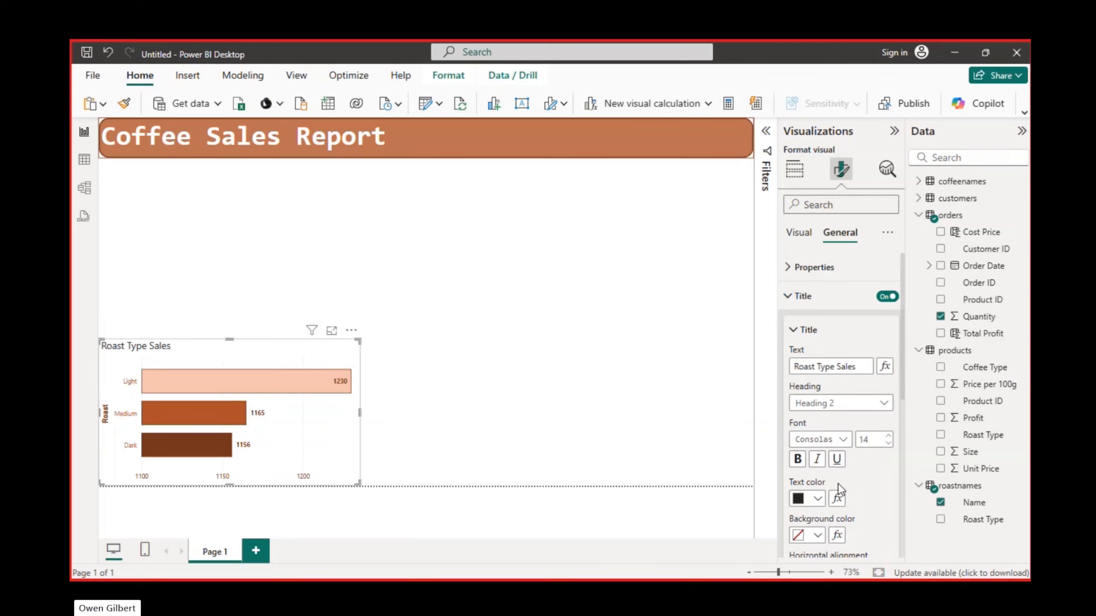
pyautogui.click(797, 459)
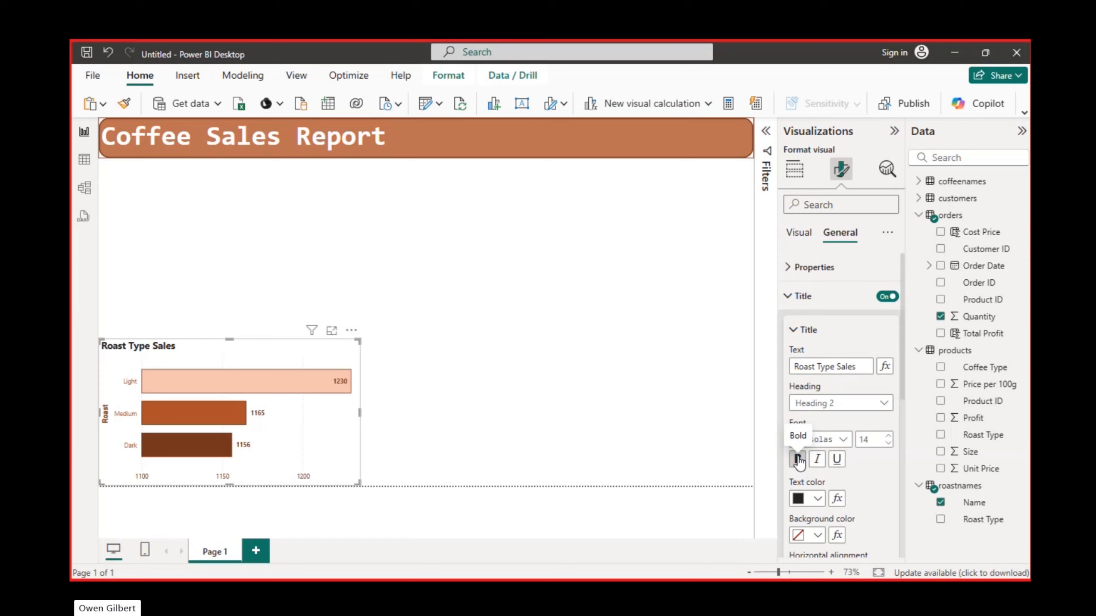
# - Colour the chart title text with the medium orange tint from the theme colours
pyautogui.click(820, 497)
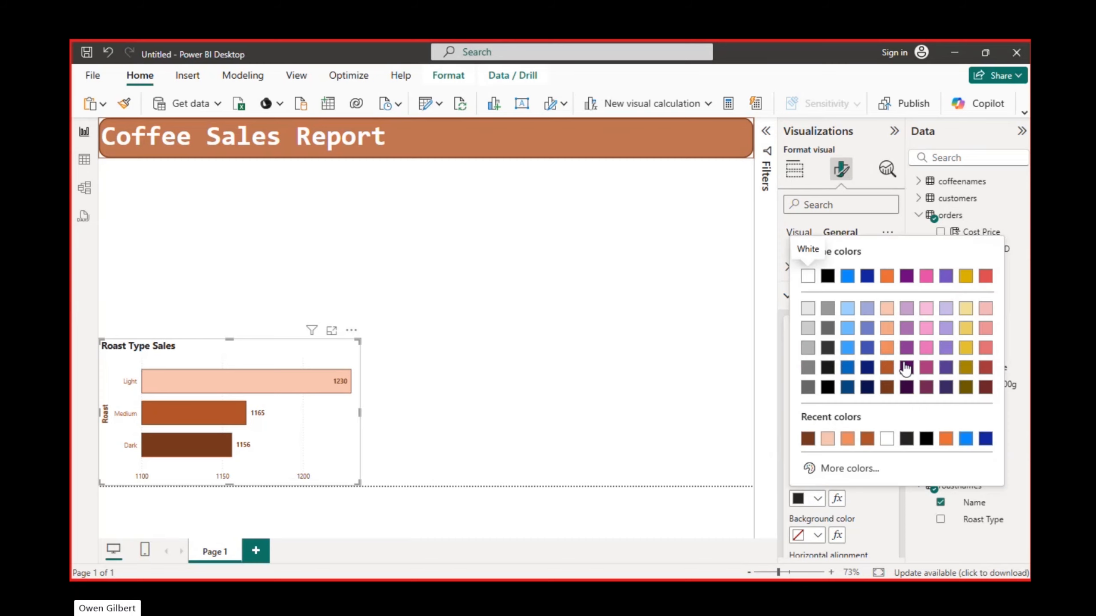
pyautogui.click(907, 309)
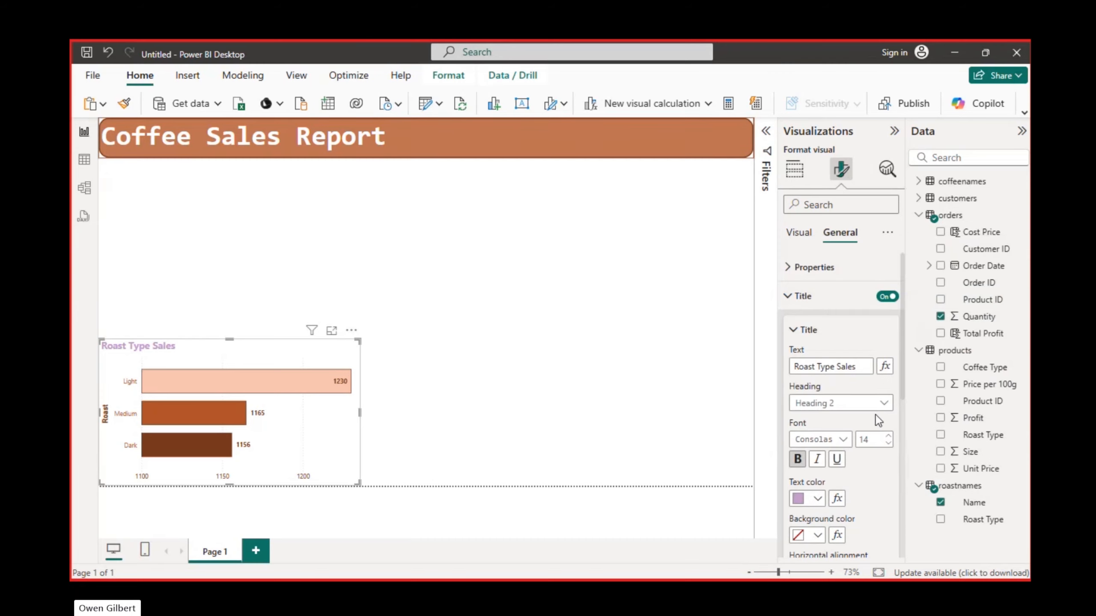
pyautogui.click(817, 500)
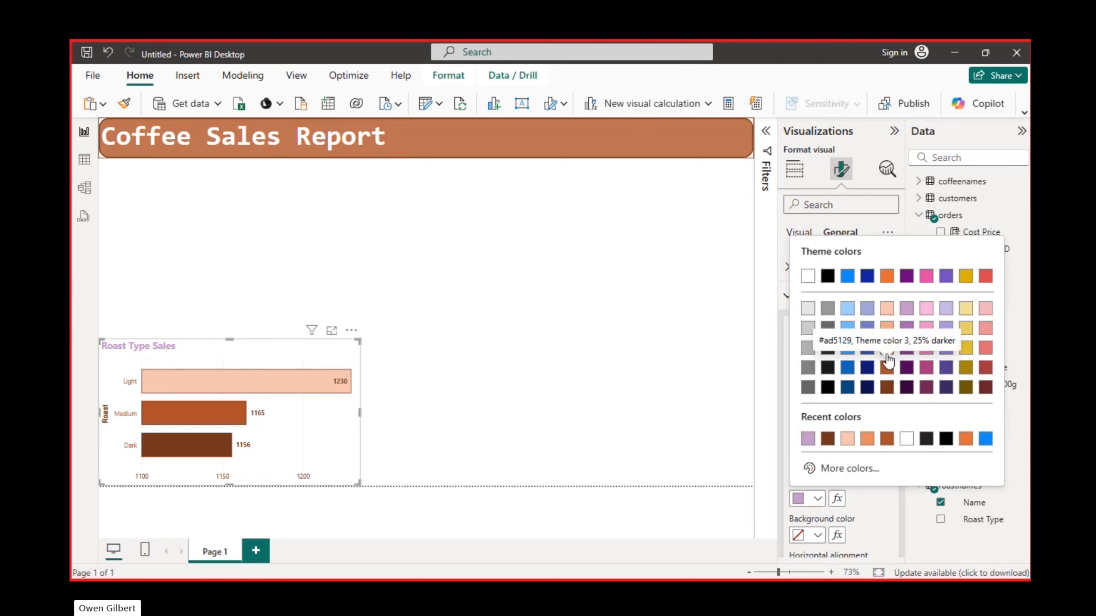
pyautogui.click(887, 351)
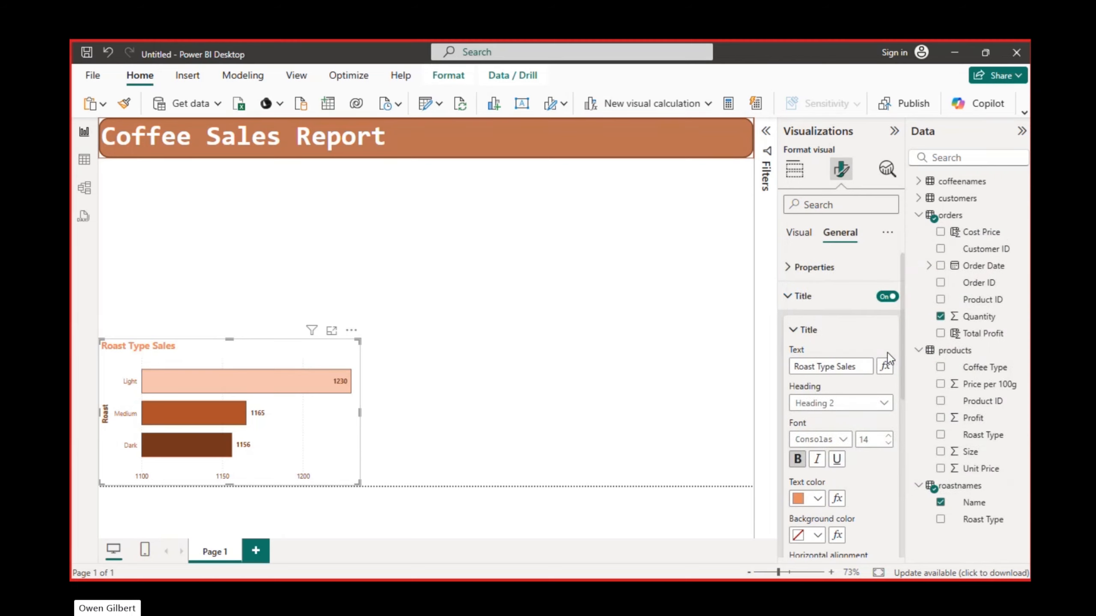
pyautogui.scroll(-4, 805, 302)
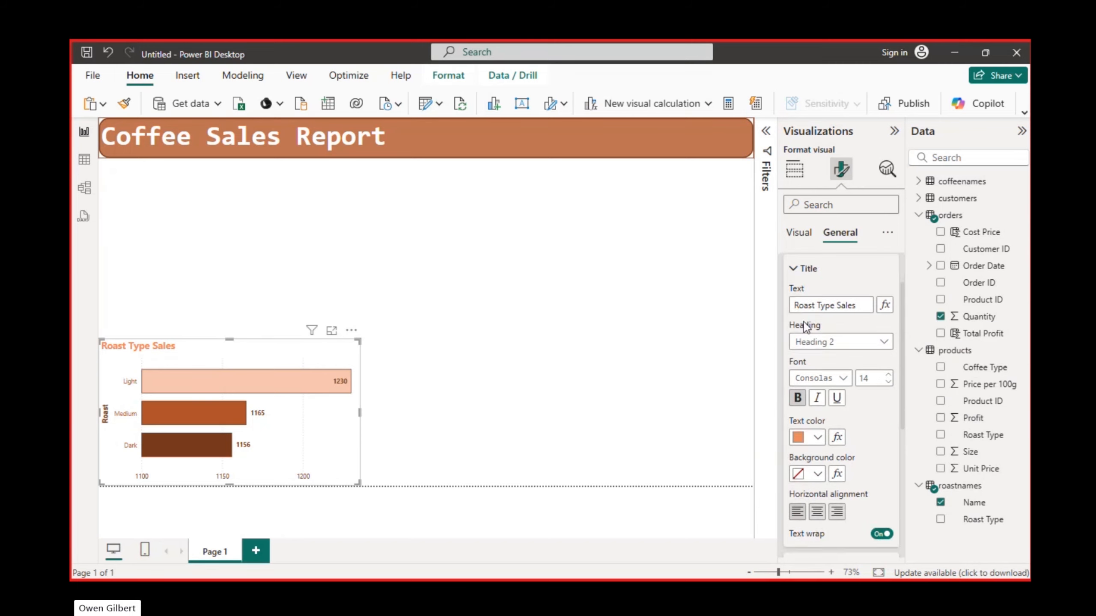
pyautogui.scroll(3, 806, 322)
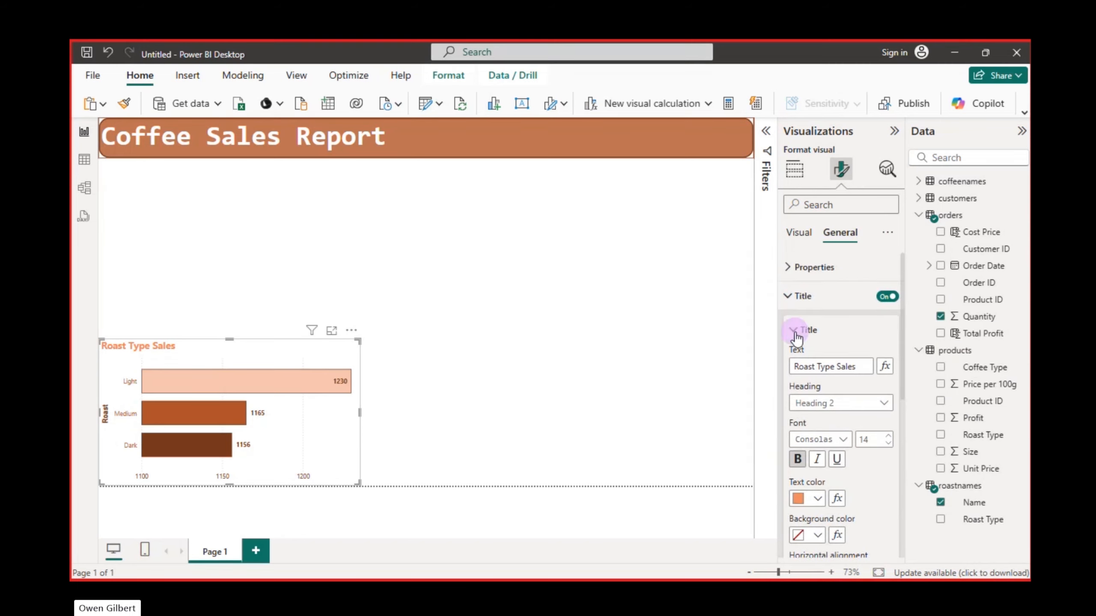
pyautogui.click(796, 337)
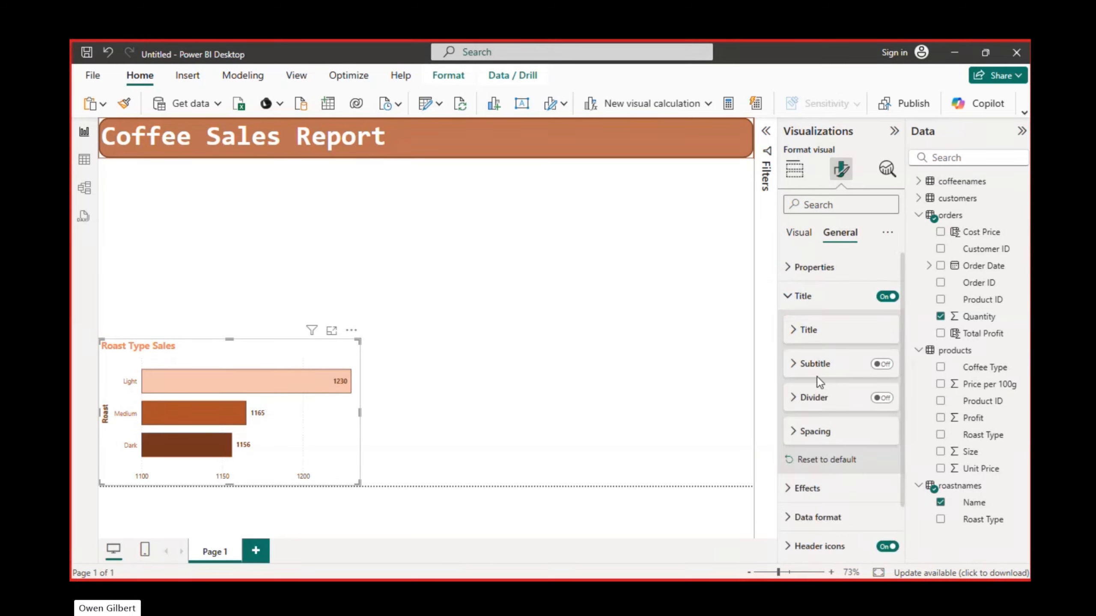
# - Increase the chart title's font size to 17
pyautogui.click(795, 366)
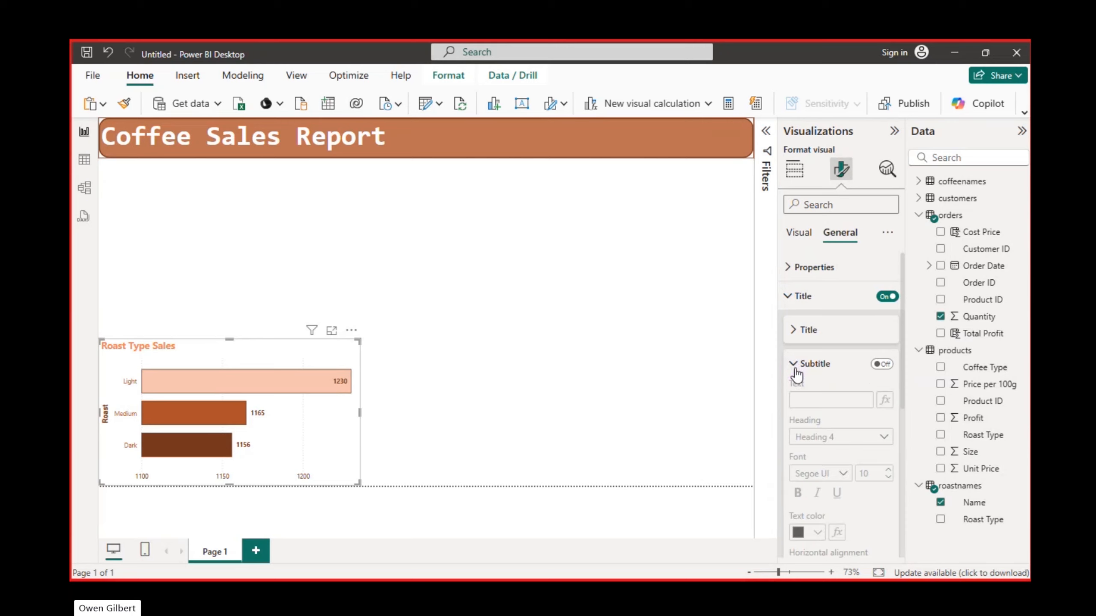
pyautogui.click(794, 332)
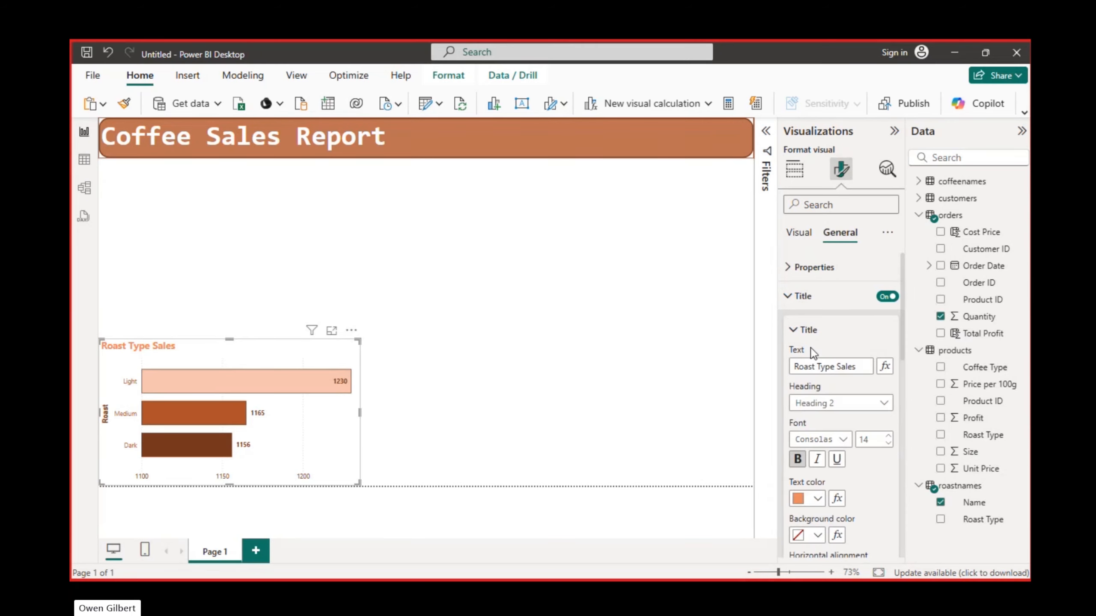
pyautogui.click(887, 437)
pyautogui.click(887, 437)
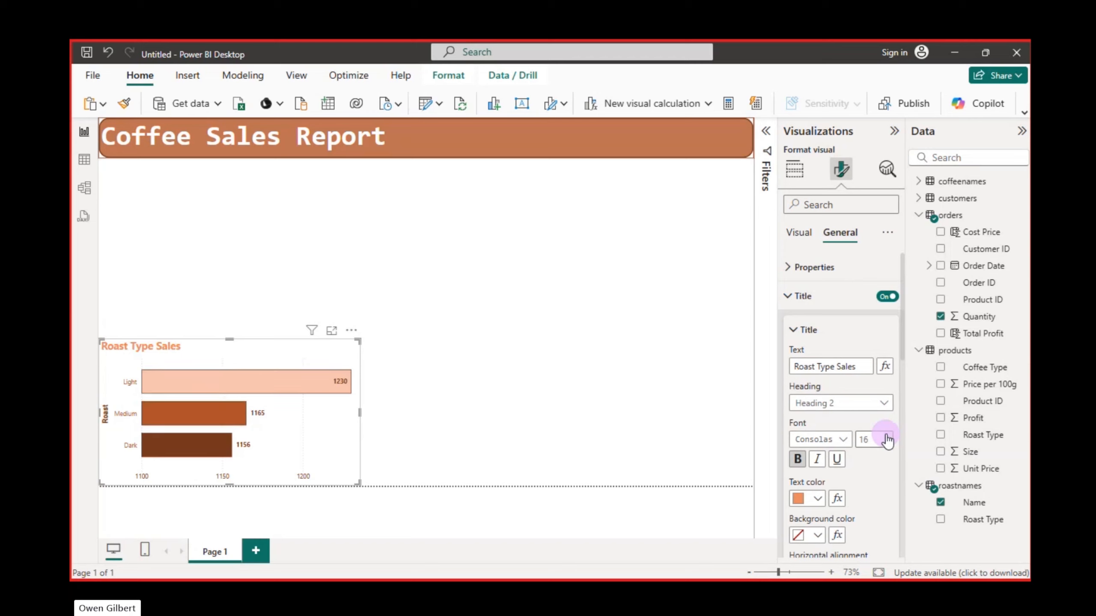
pyautogui.click(887, 437)
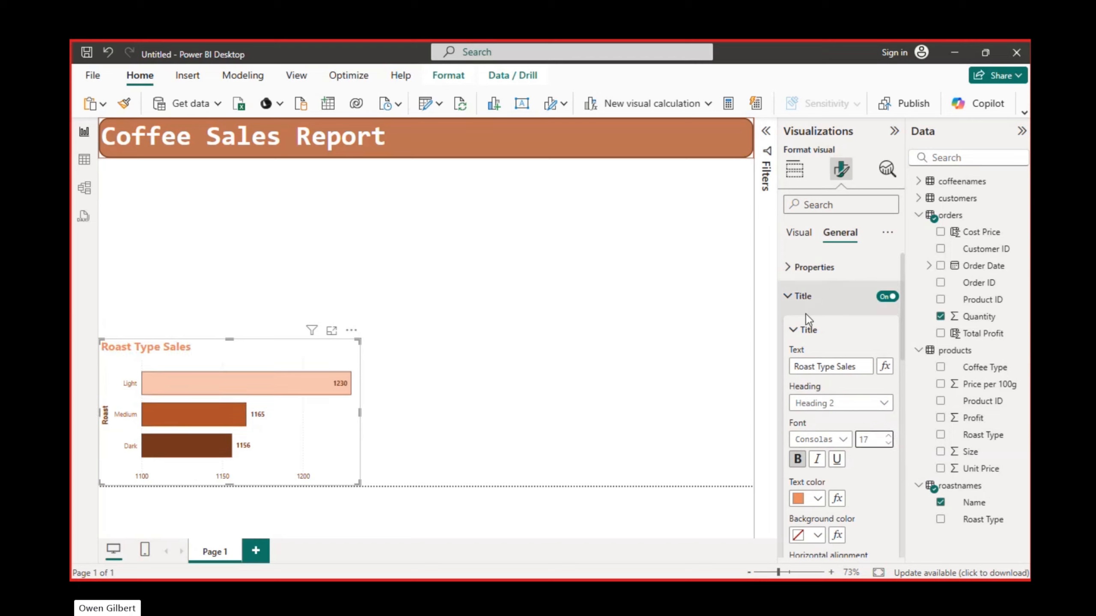
pyautogui.click(793, 331)
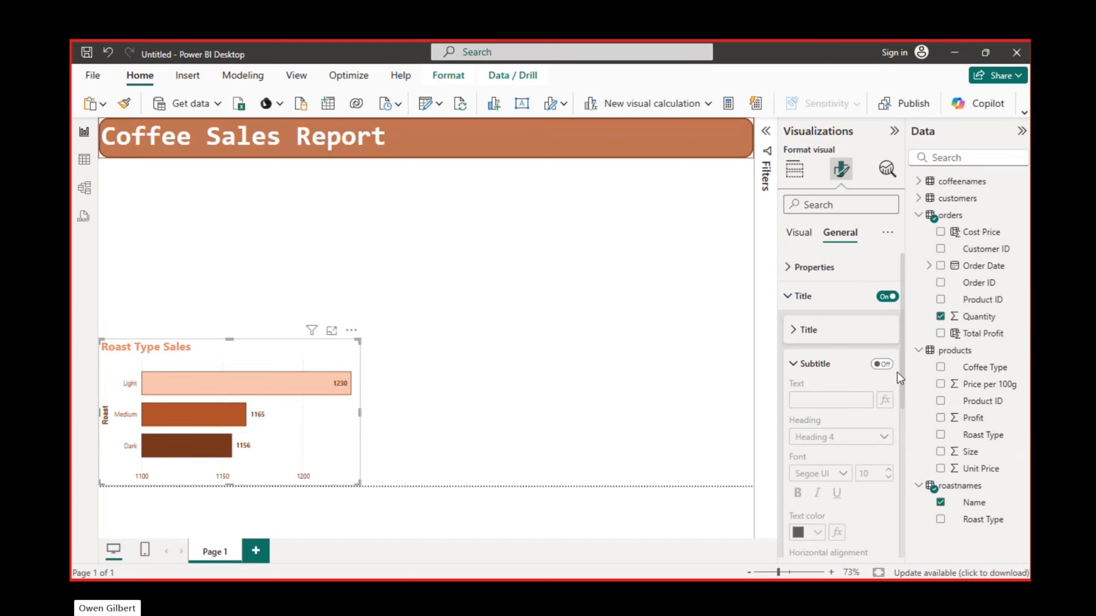
# - Turn on the chart's subtitle and enter "Roast type quantity sold" as its text
pyautogui.click(881, 364)
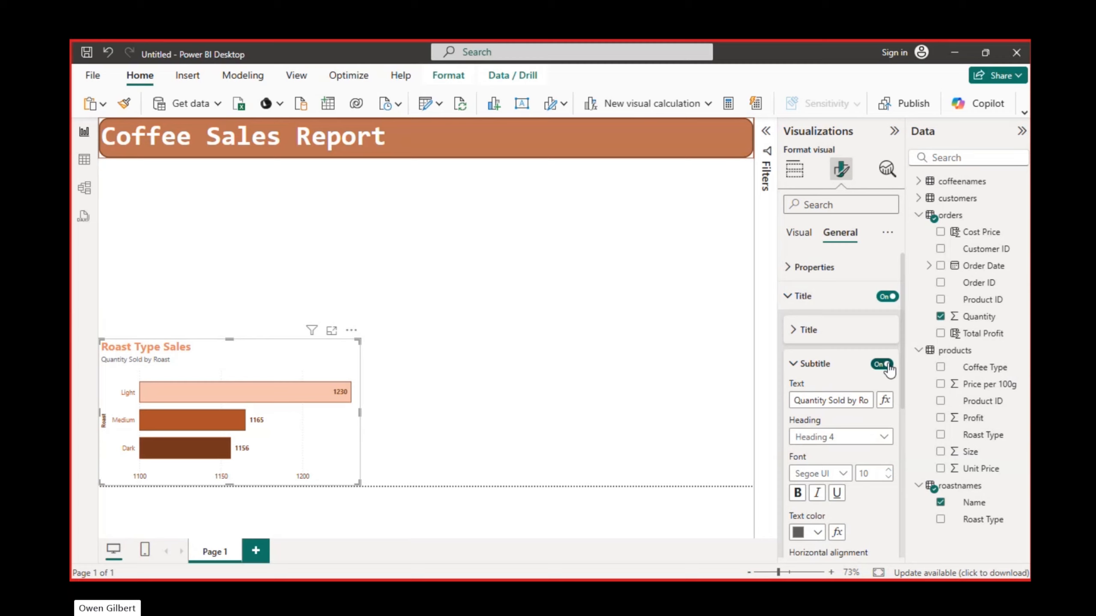
pyautogui.click(836, 400)
pyautogui.hotkey('ctrl', 'a')
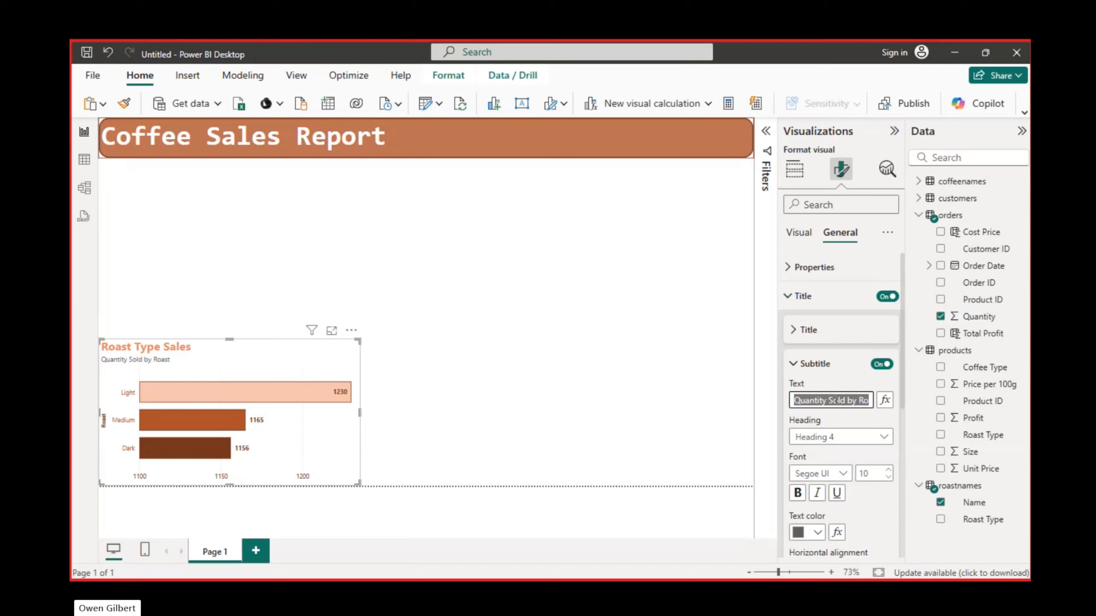
pyautogui.write('quanti')
pyautogui.hotkey('ctrl', 'a')
pyautogui.press('BackSpace')
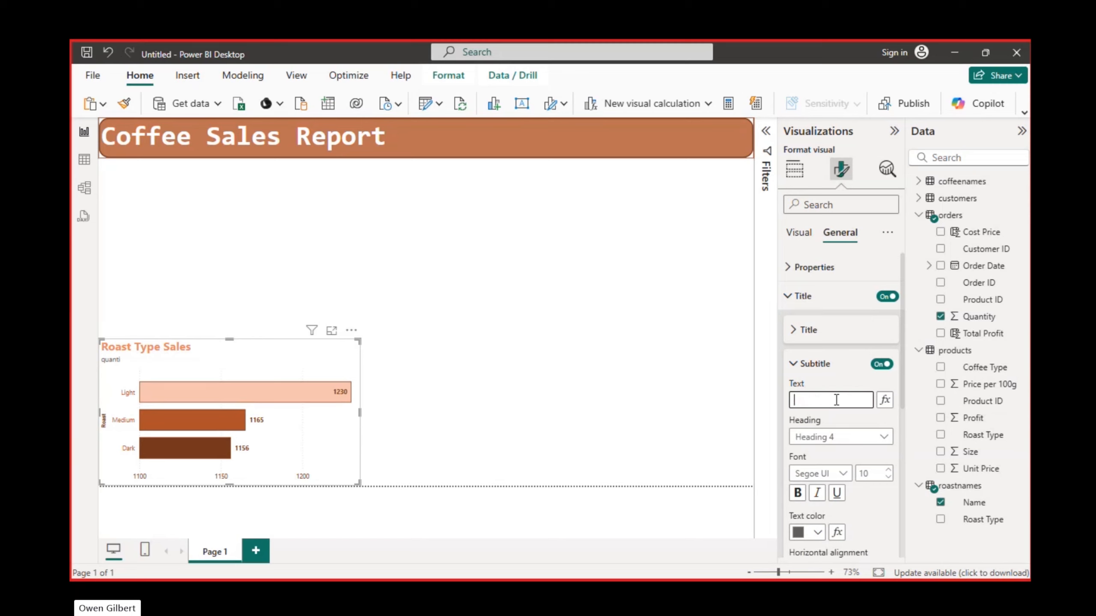
pyautogui.write('Roast ')
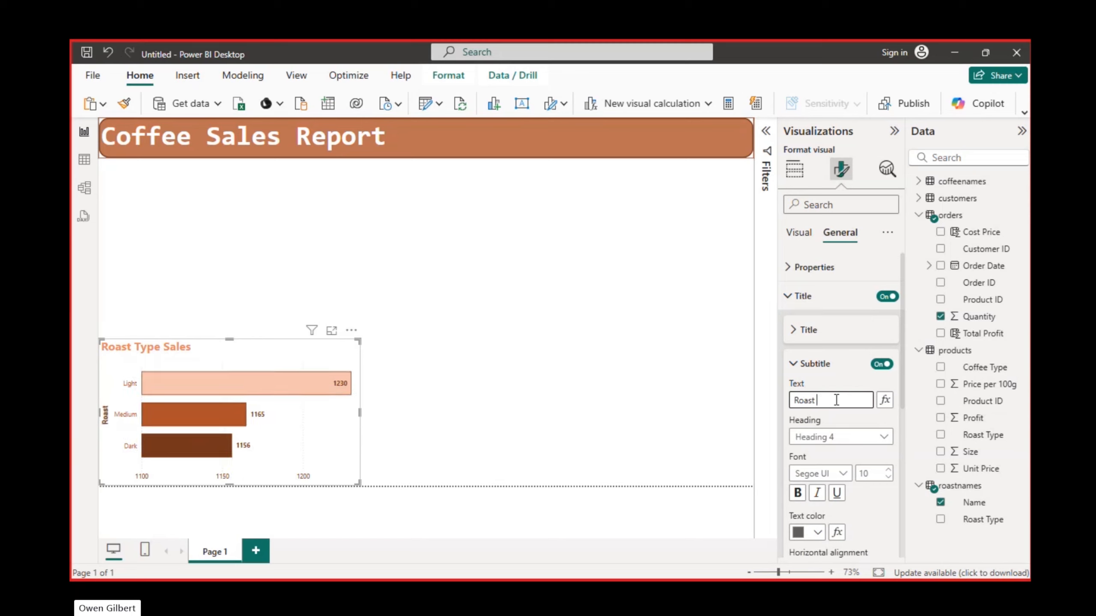
pyautogui.write('typ')
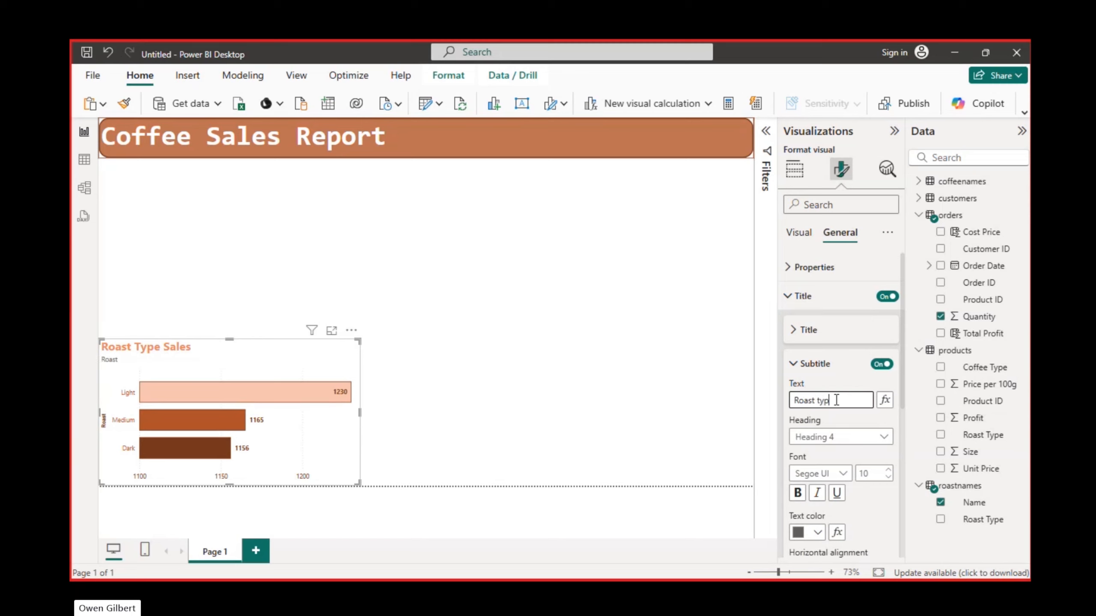
pyautogui.write('e quantity sold')
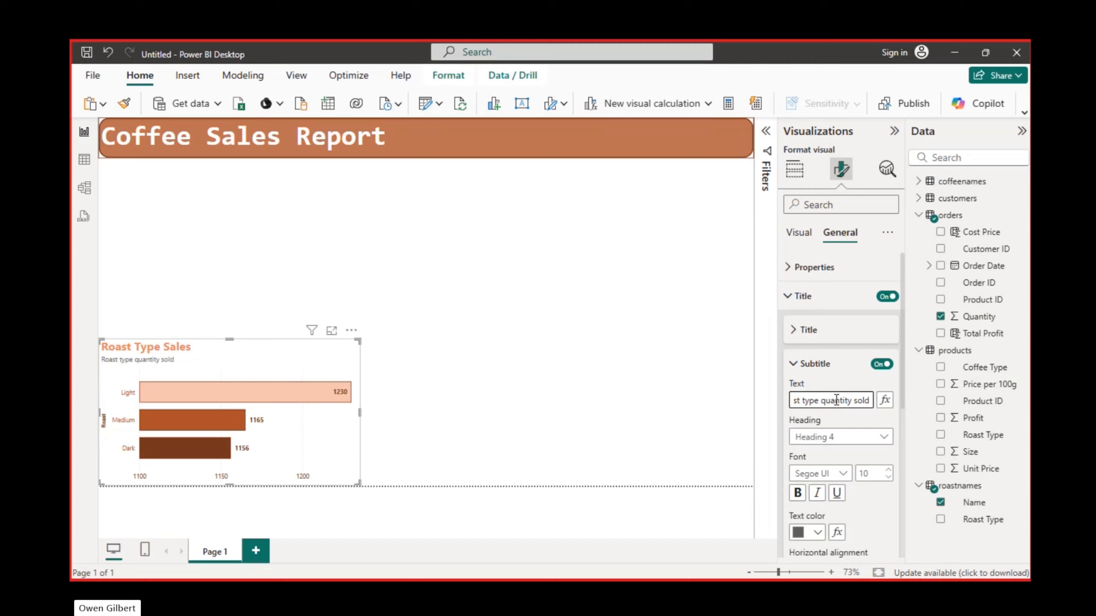
# - Replace the subtitle text with "Amount of Coffee Roasts sold"
pyautogui.moveTo(868, 405); pyautogui.dragTo(767, 404)
pyautogui.write('Amount of')
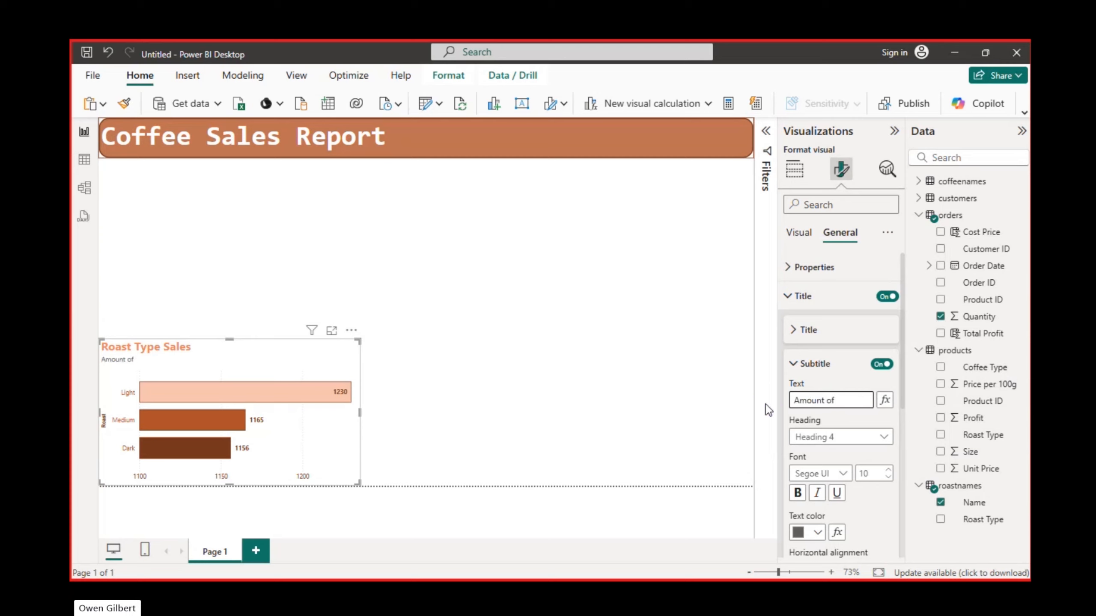
pyautogui.write(' Coffee Roasts sold')
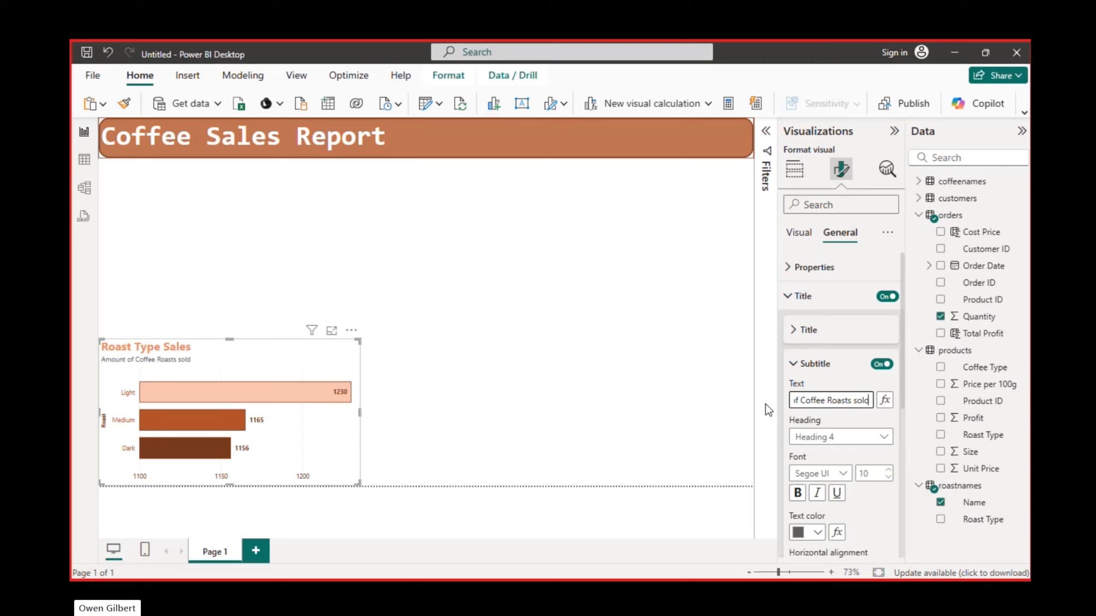
# - Format the subtitle as Heading 3 in bold Consolas, size 11
pyautogui.click(873, 436)
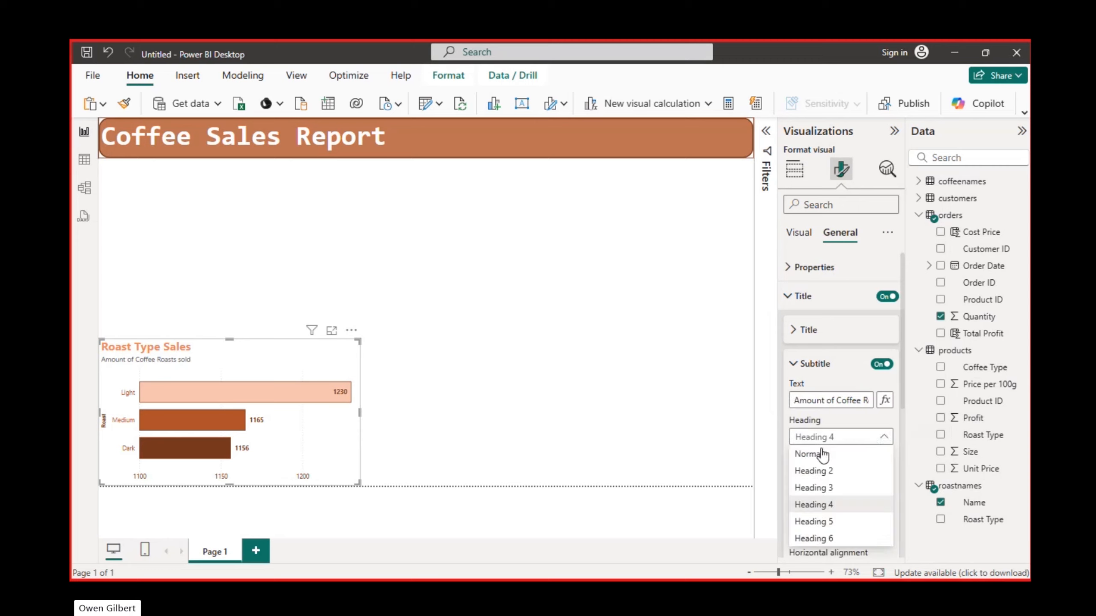
pyautogui.click(822, 487)
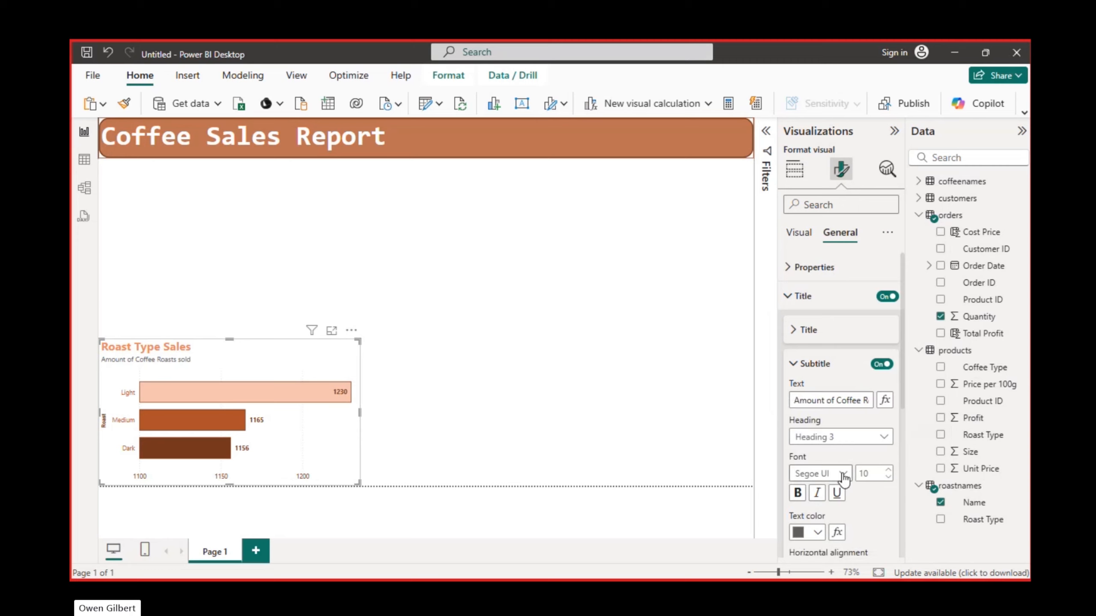
pyautogui.click(844, 474)
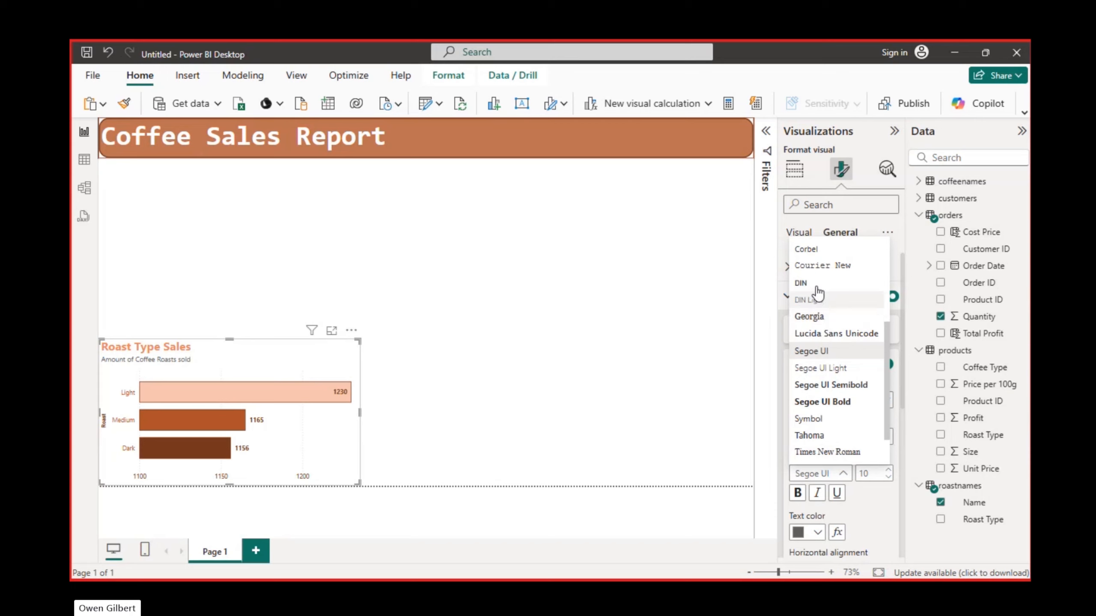
pyautogui.scroll(1, 816, 302)
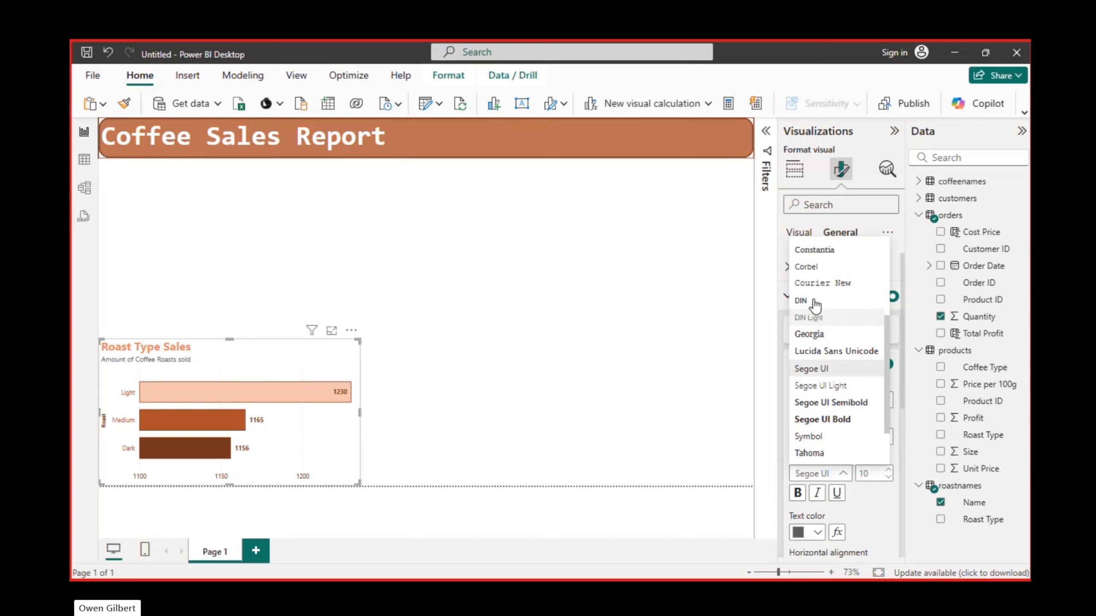
pyautogui.scroll(3, 815, 305)
pyautogui.click(823, 385)
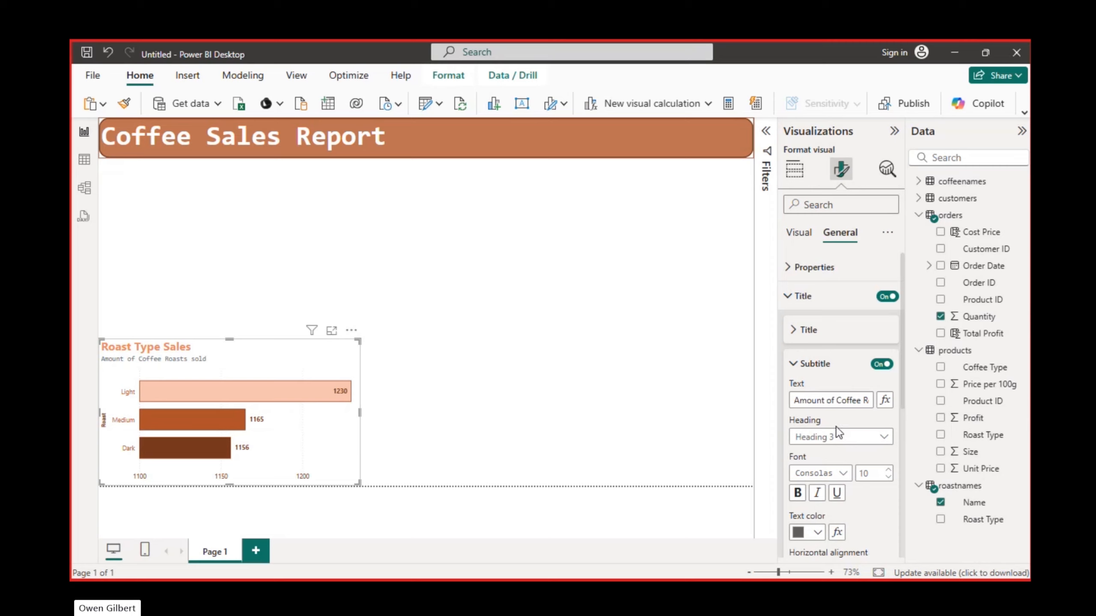
pyautogui.click(888, 469)
pyautogui.click(798, 492)
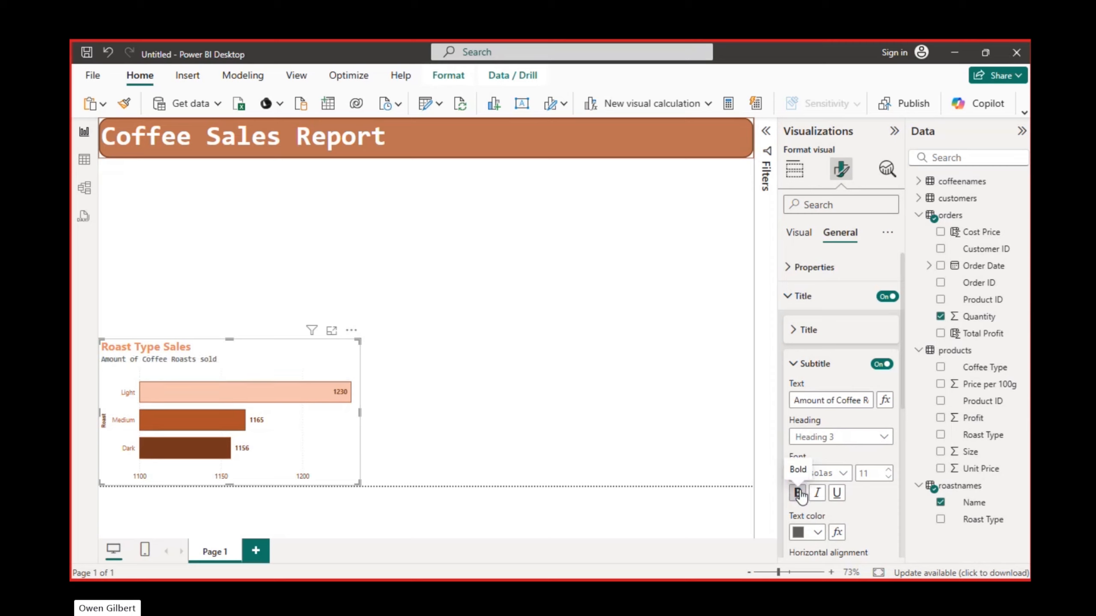
# - Colour the subtitle text with the darkest orange-brown shade from the theme colours
pyautogui.click(817, 532)
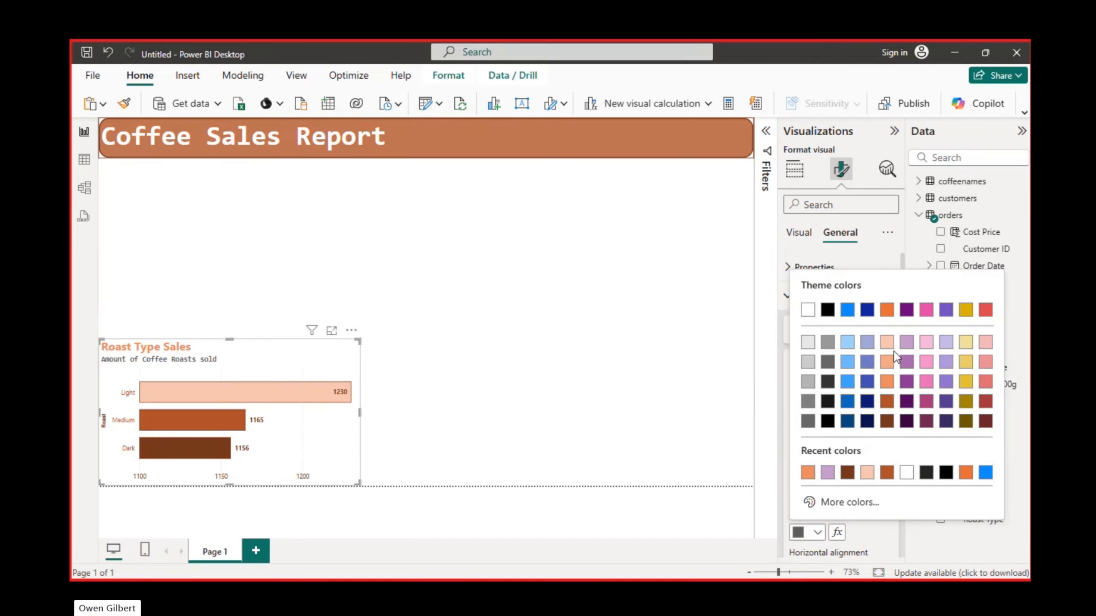
pyautogui.click(887, 381)
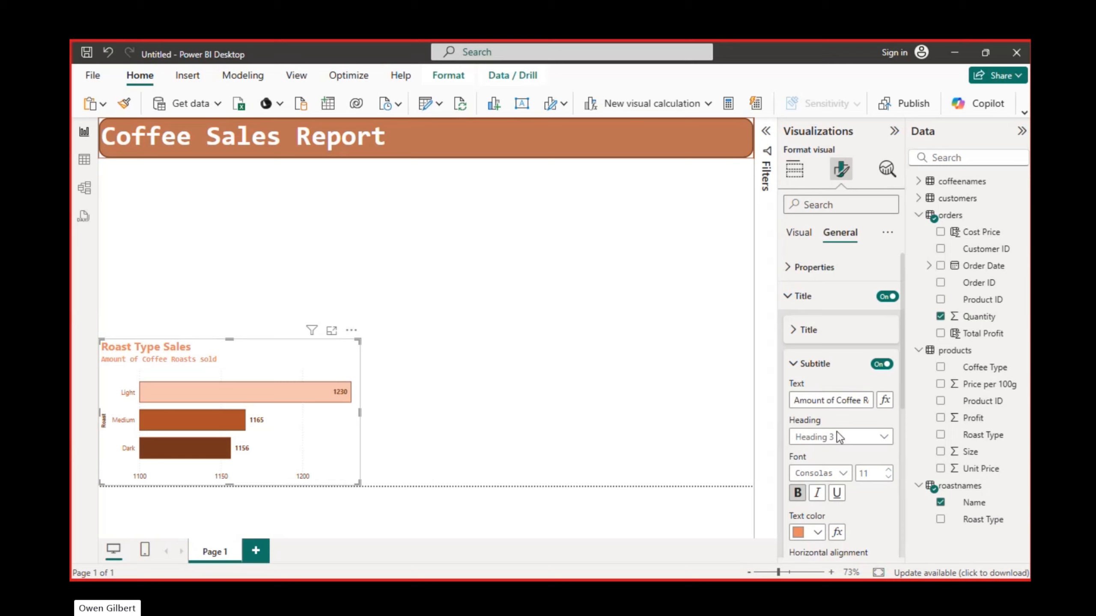
pyautogui.click(817, 532)
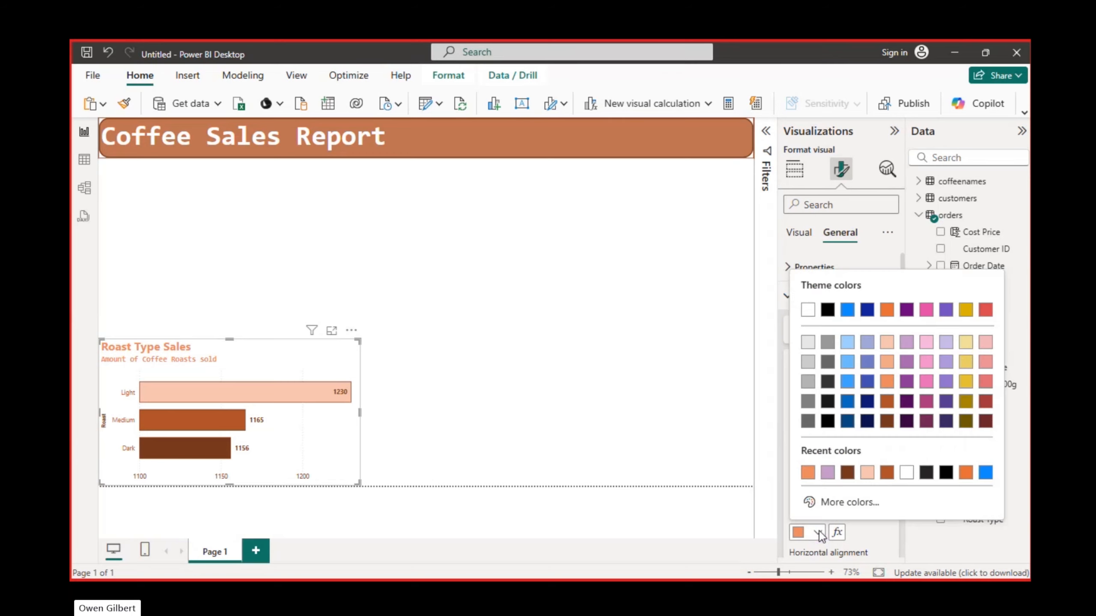
pyautogui.click(888, 421)
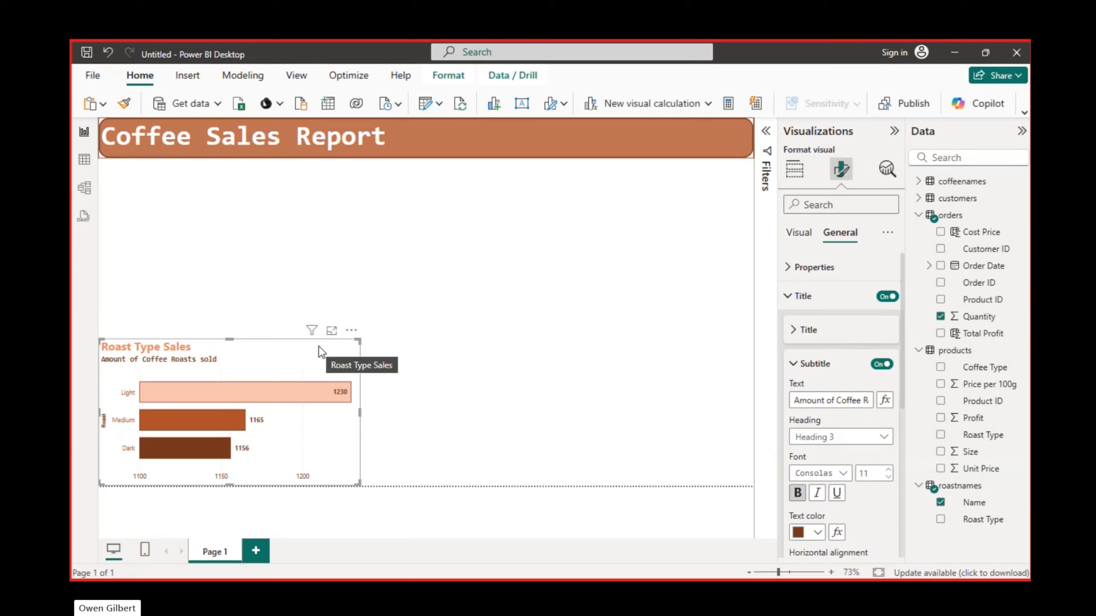
pyautogui.click(793, 364)
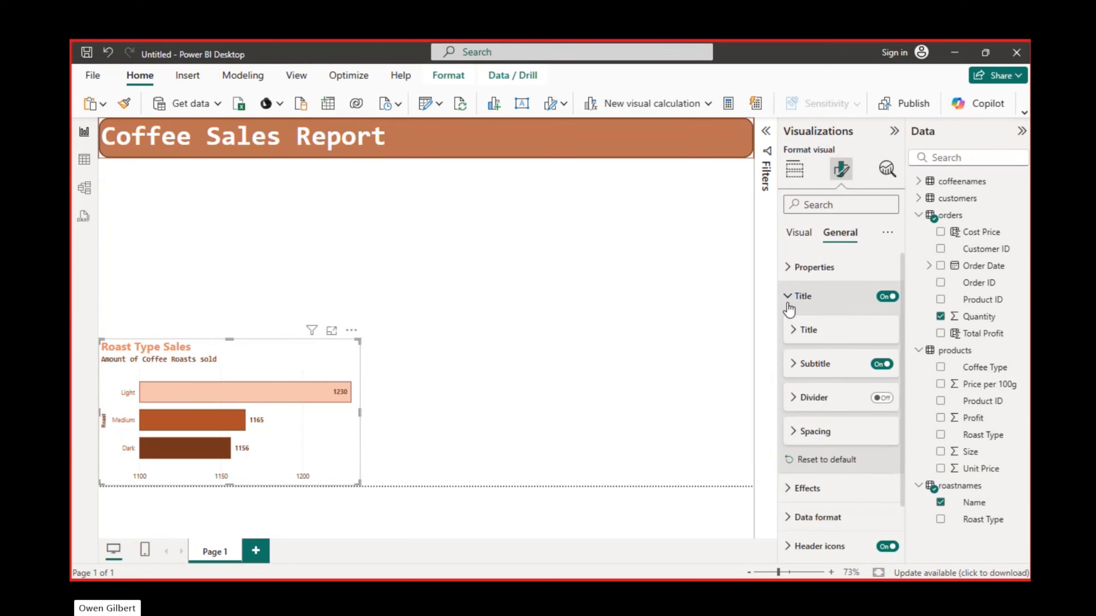
# - Set the transparency of the chart's background to 66 %
pyautogui.click(787, 296)
pyautogui.click(791, 330)
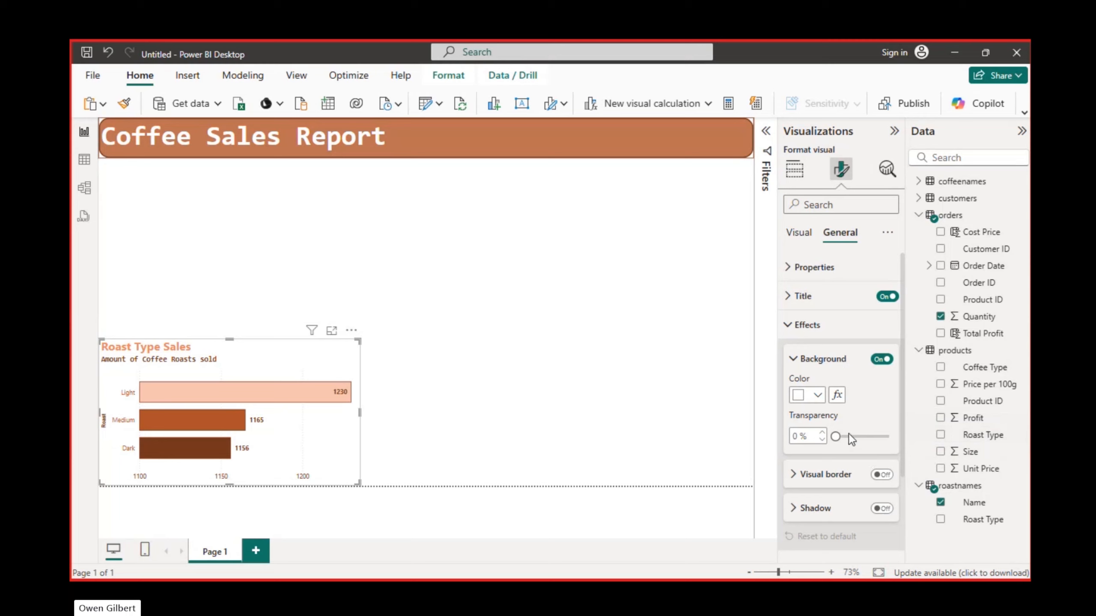
pyautogui.moveTo(860, 435); pyautogui.dragTo(870, 437)
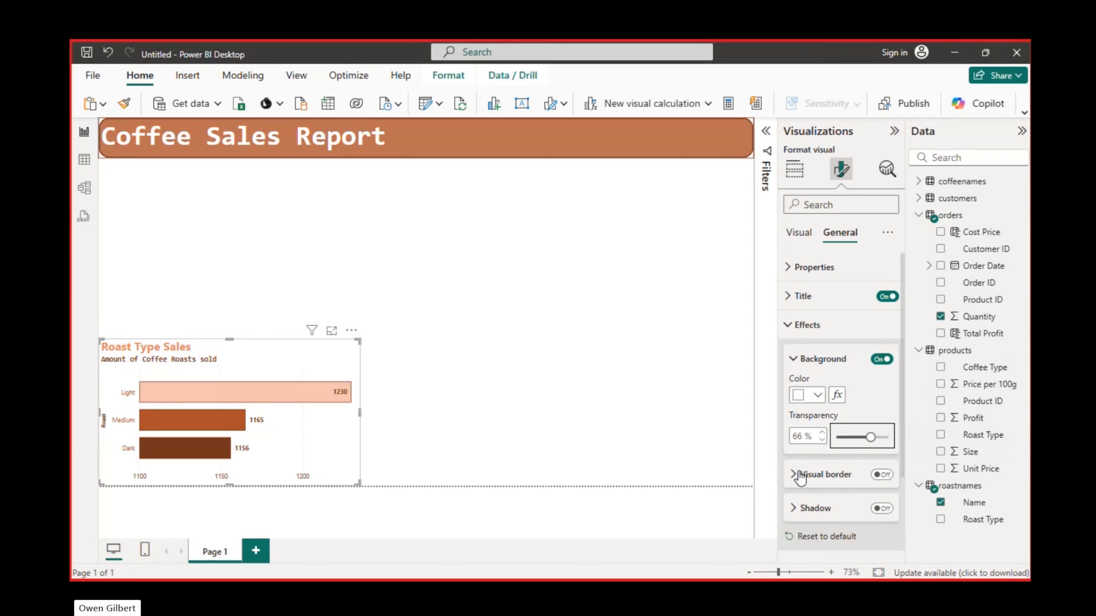
# - Turn on the chart's visual border and colour it with the darkest orange-brown theme shade
pyautogui.click(844, 474)
pyautogui.click(880, 475)
pyautogui.scroll(-5, 882, 477)
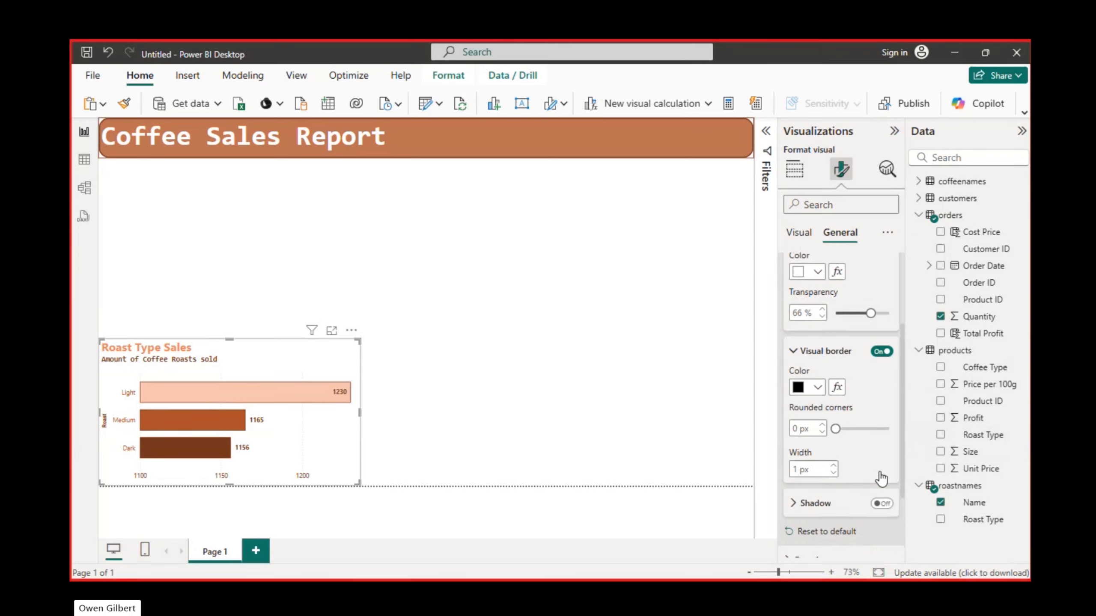
pyautogui.click(821, 285)
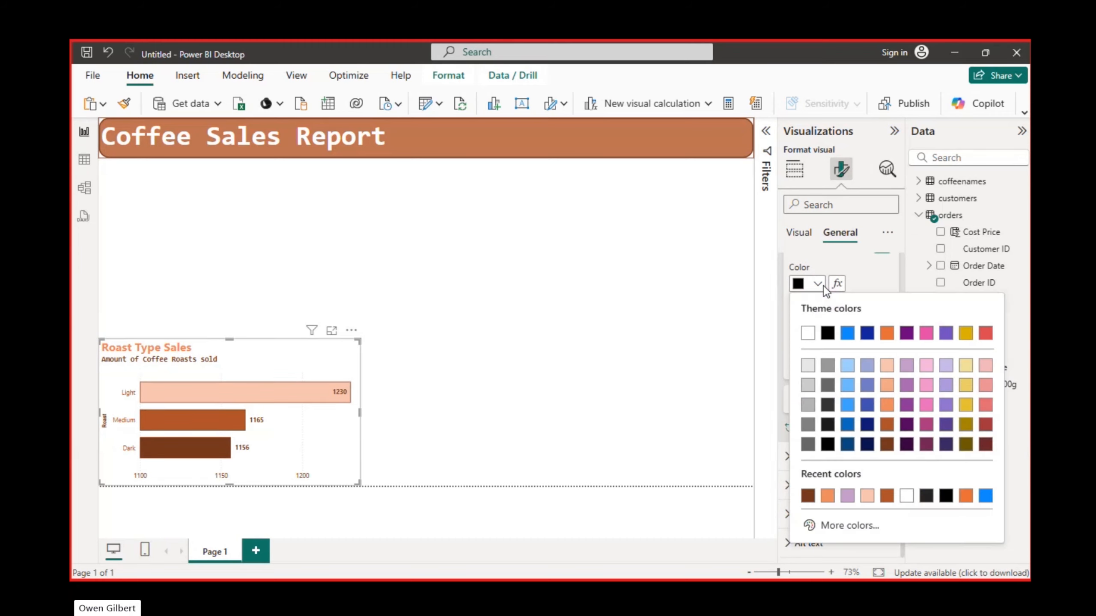
pyautogui.click(885, 443)
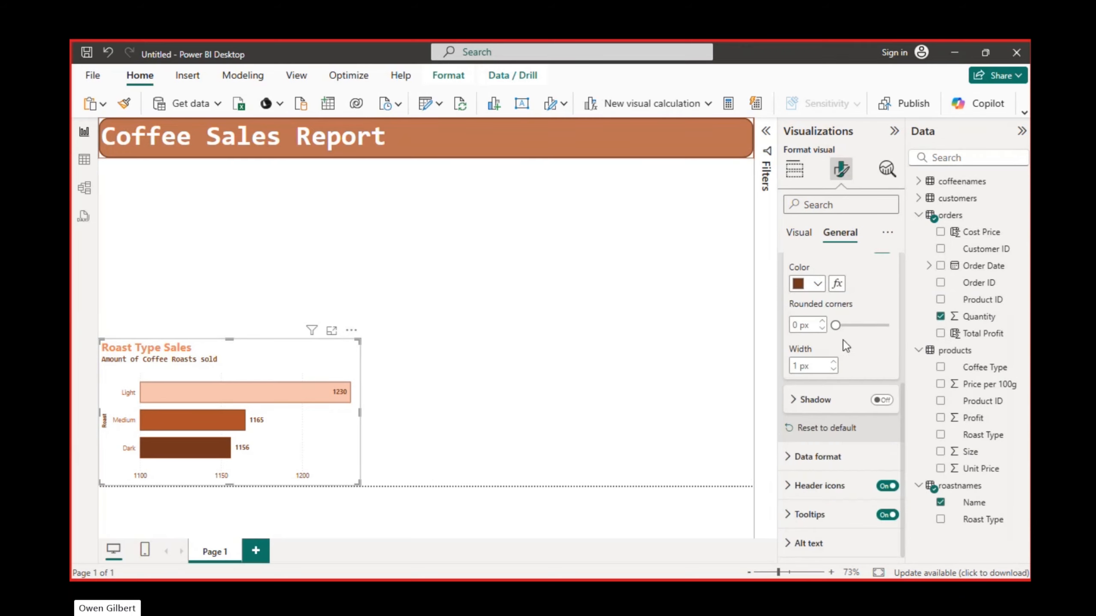
# - Set the width of the chart's visual border to 2 px
pyautogui.click(836, 363)
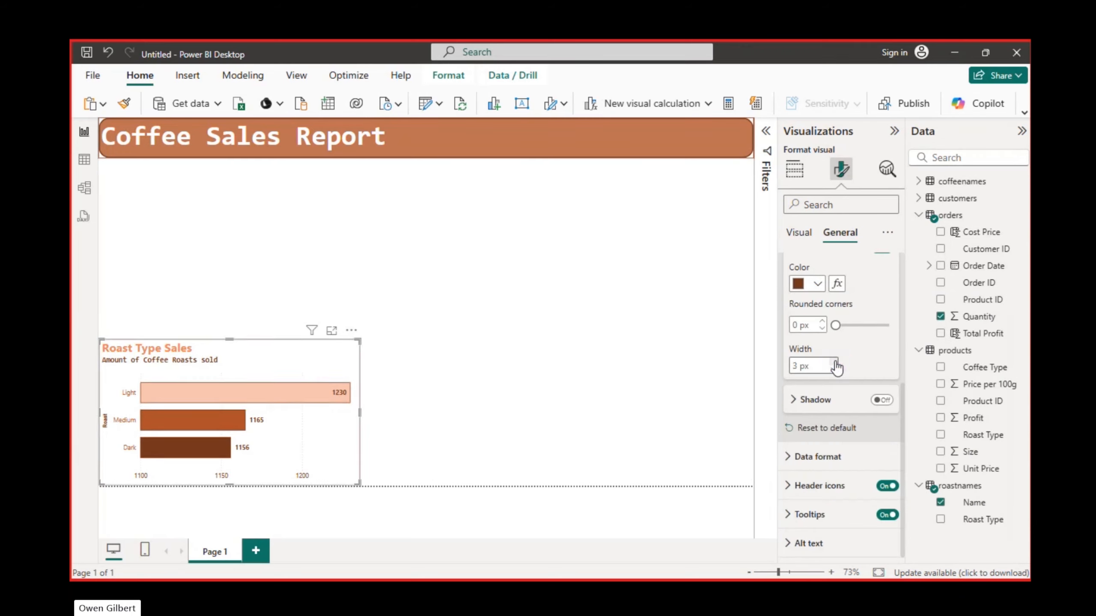
pyautogui.click(836, 370)
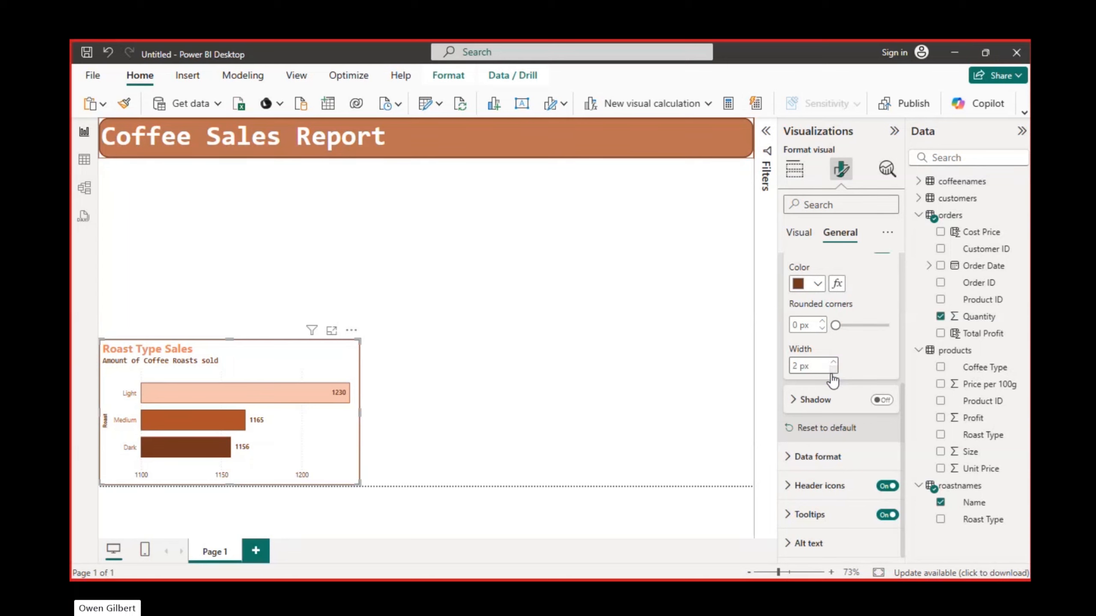
pyautogui.scroll(2, 817, 350)
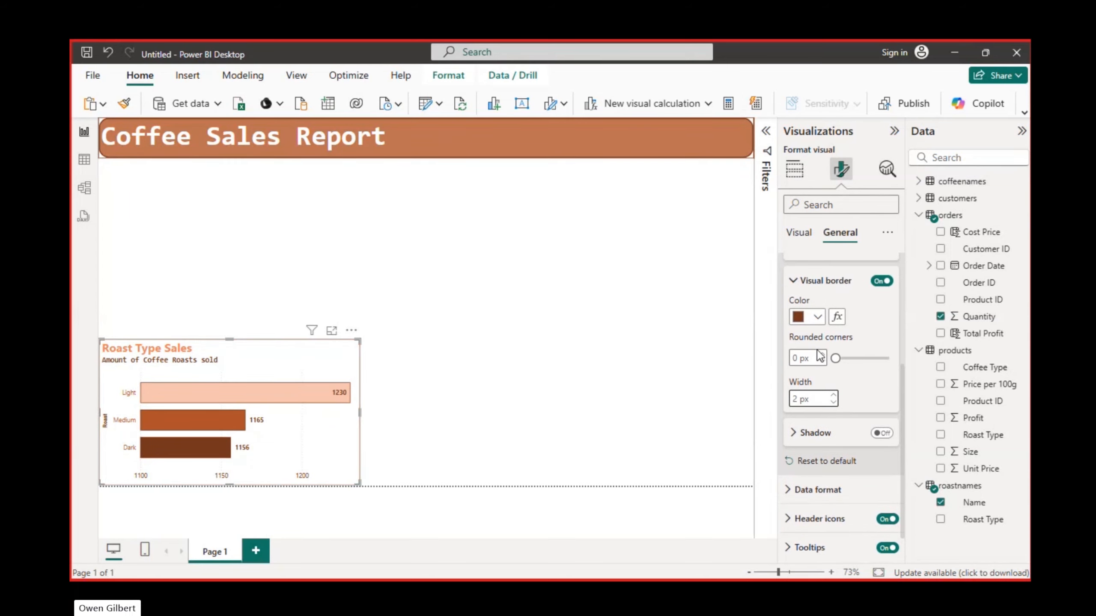
pyautogui.click(792, 269)
pyautogui.scroll(3, 796, 291)
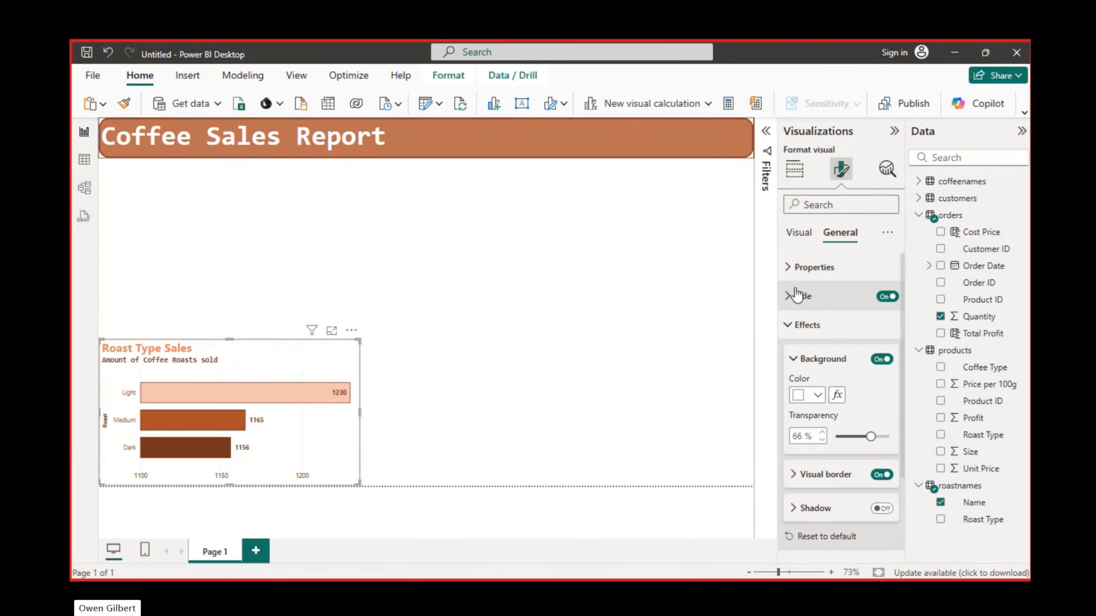
pyautogui.click(794, 361)
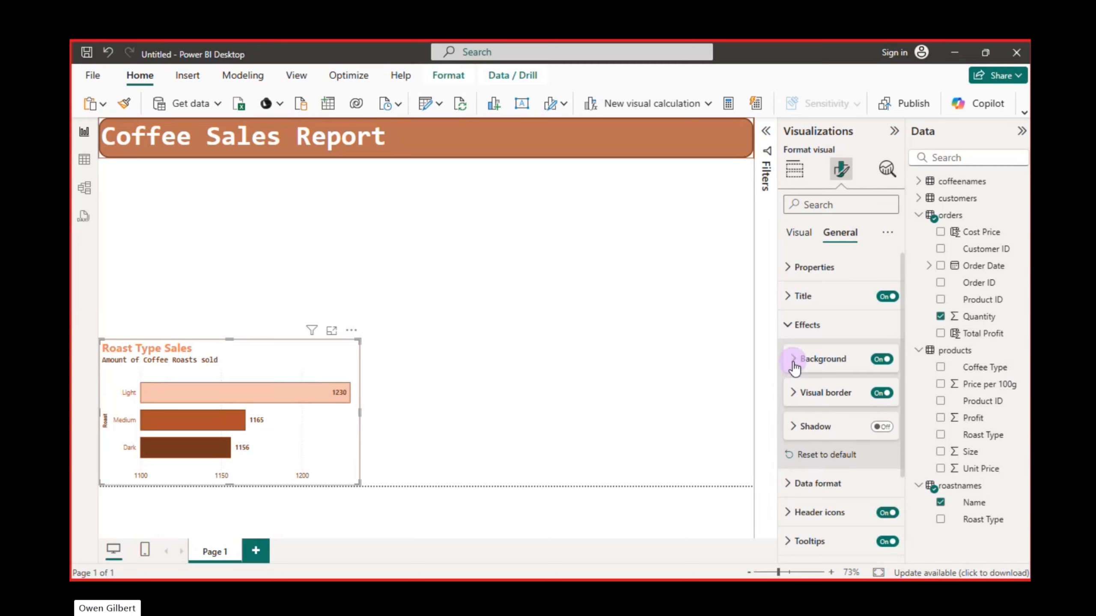
pyautogui.scroll(-1, 810, 454)
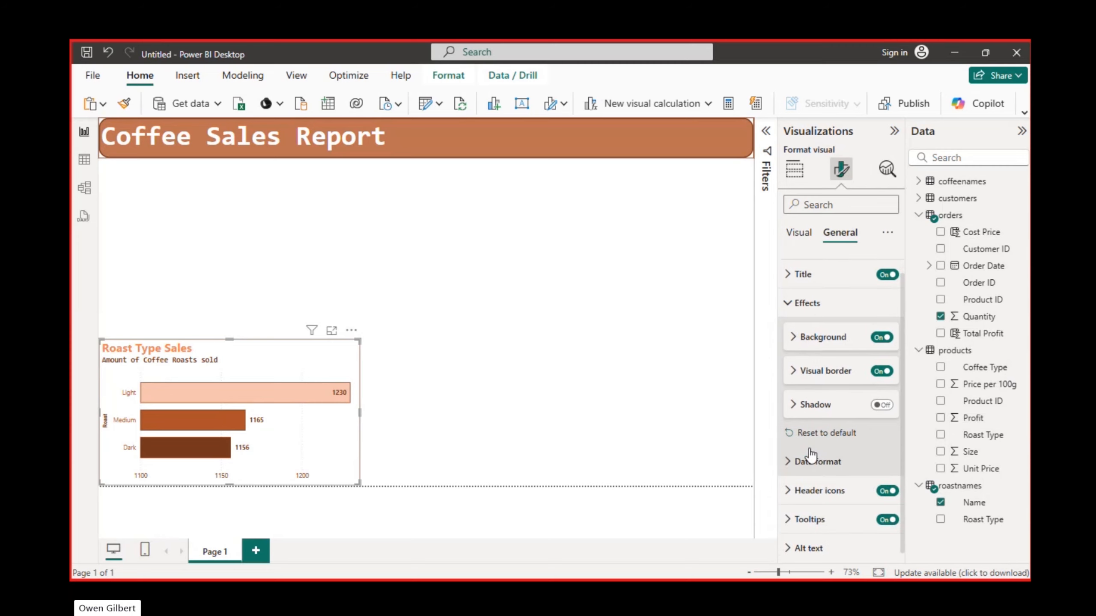
# - Examine the data format options for the bar chart's Roast field
pyautogui.click(786, 462)
pyautogui.scroll(-4, 830, 500)
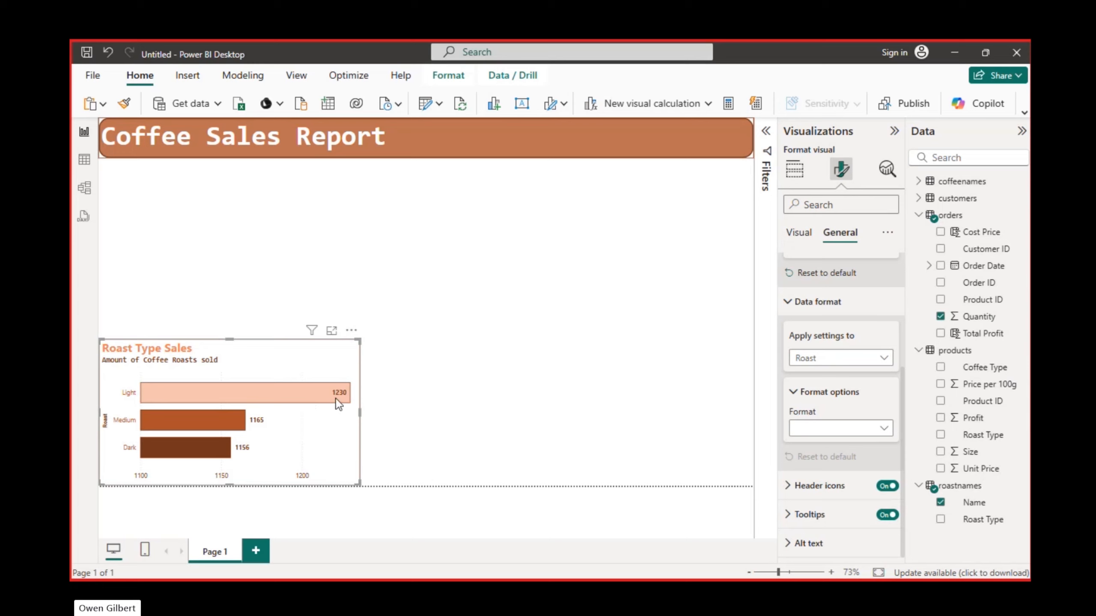
pyautogui.click(880, 430)
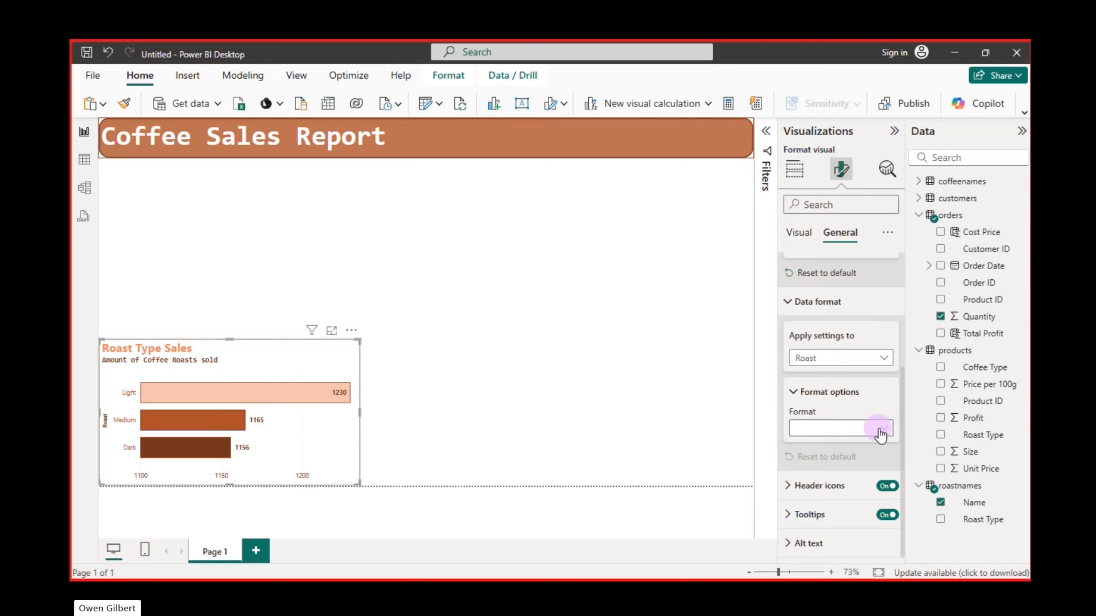
pyautogui.click(882, 429)
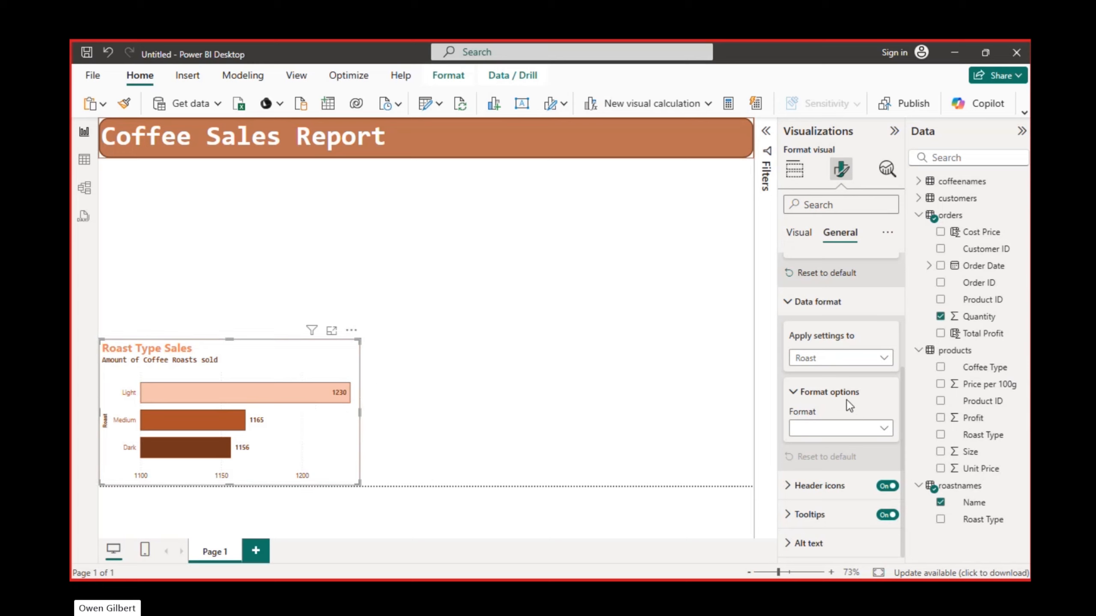
pyautogui.click(791, 302)
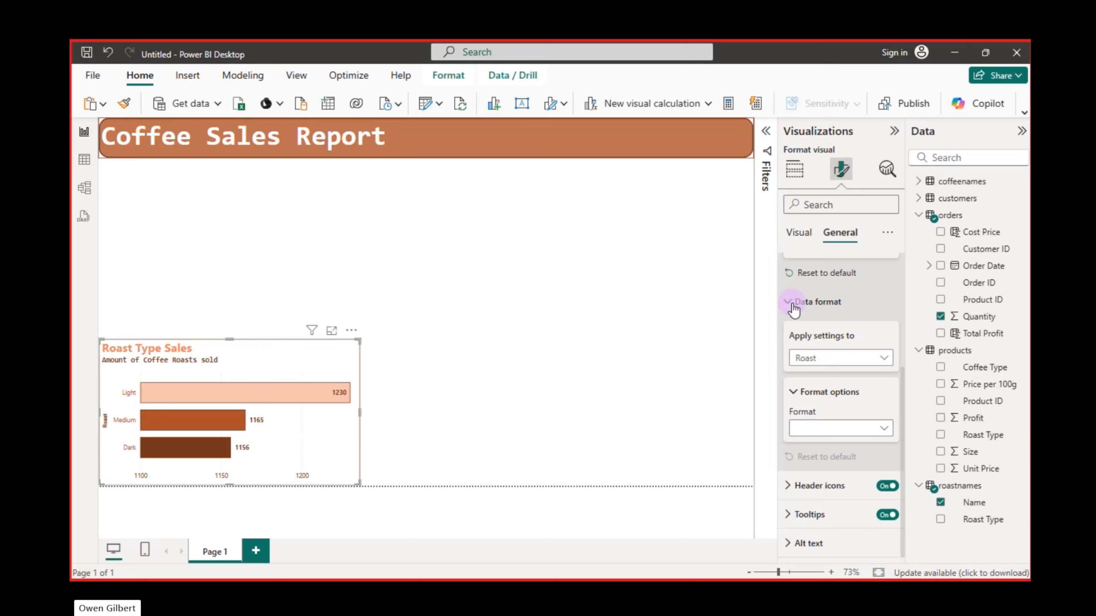
pyautogui.click(787, 325)
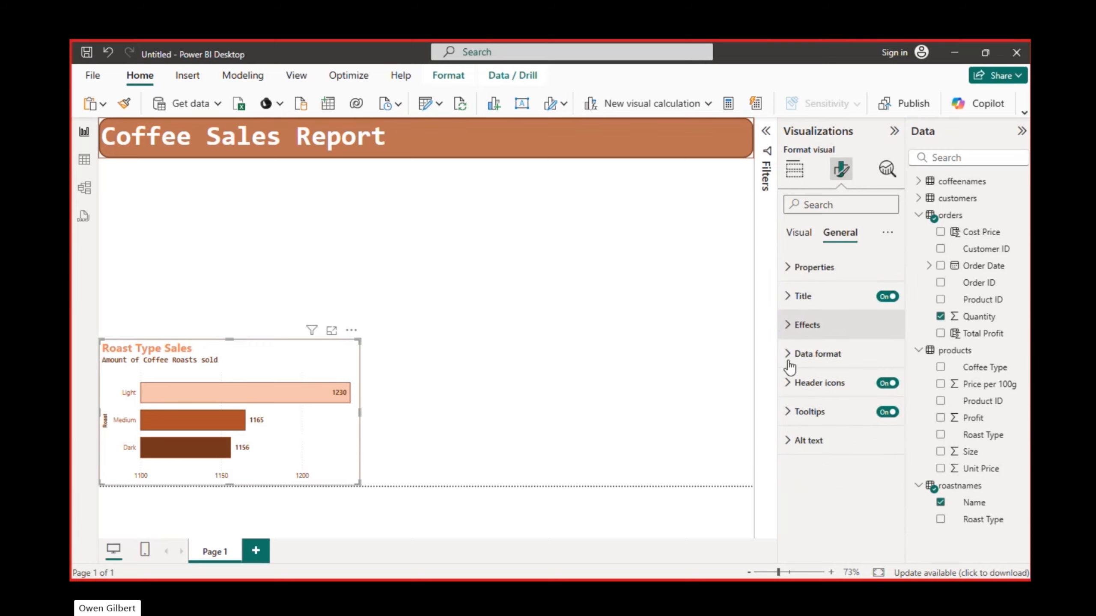
pyautogui.click(447, 358)
pyautogui.click(320, 355)
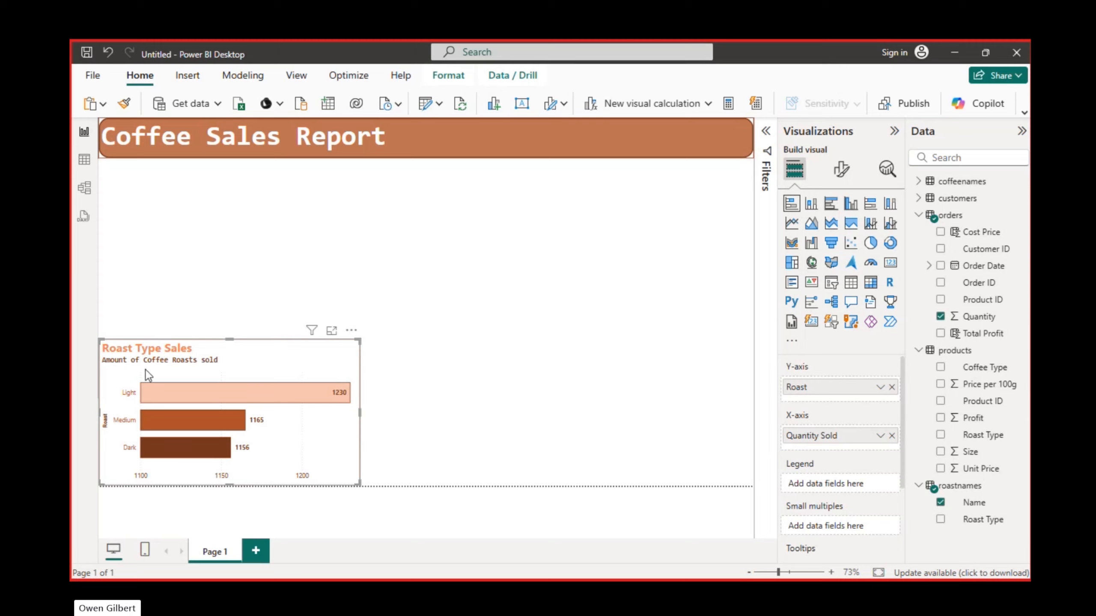
pyautogui.rightClick(306, 358)
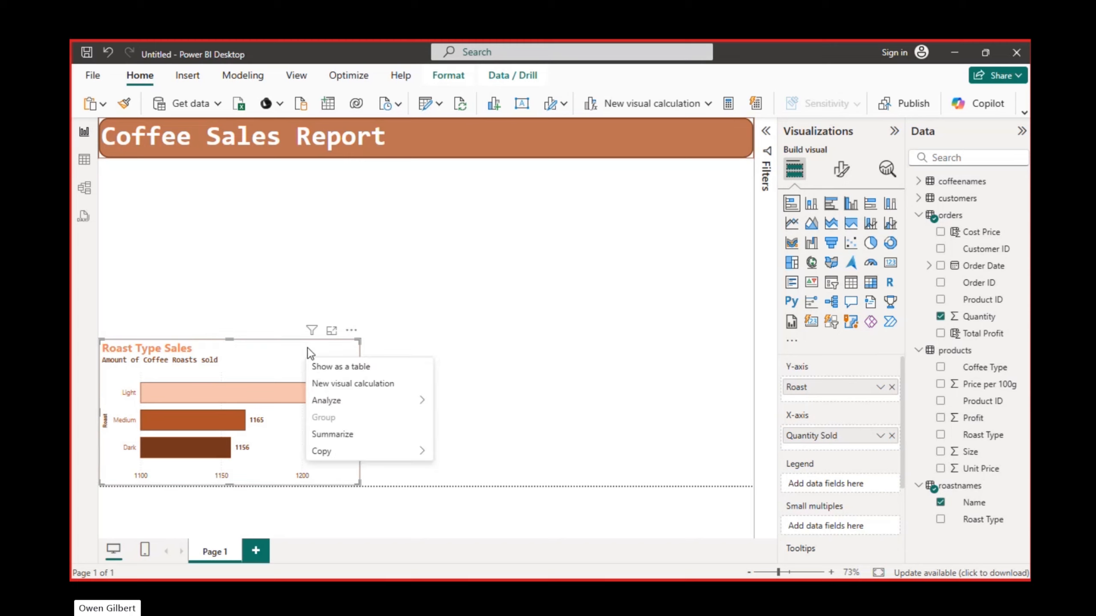
pyautogui.click(307, 348)
pyautogui.click(354, 327)
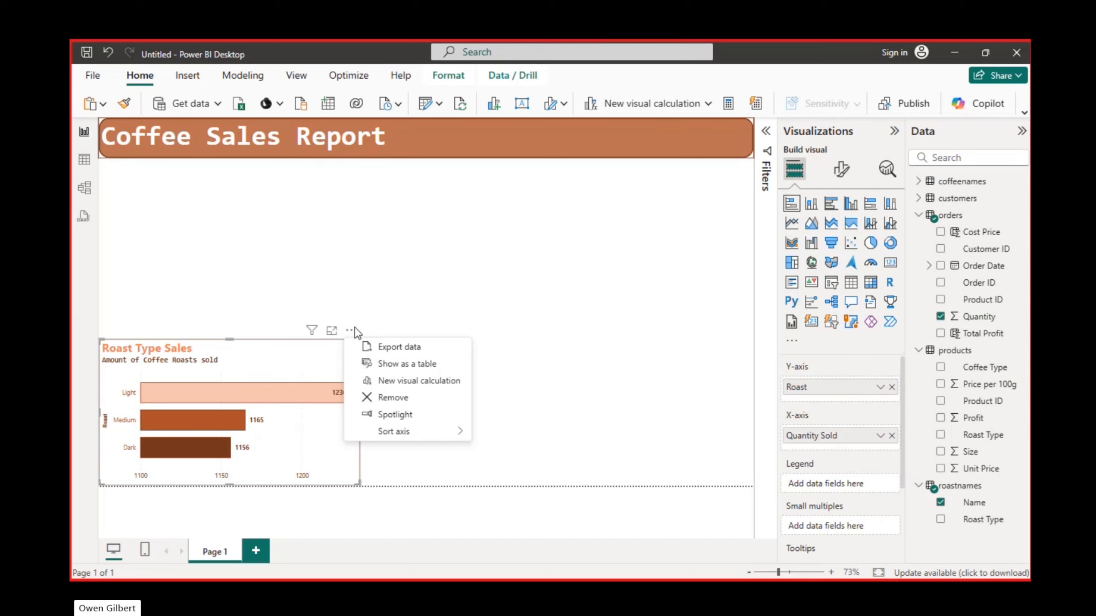
pyautogui.click(306, 358)
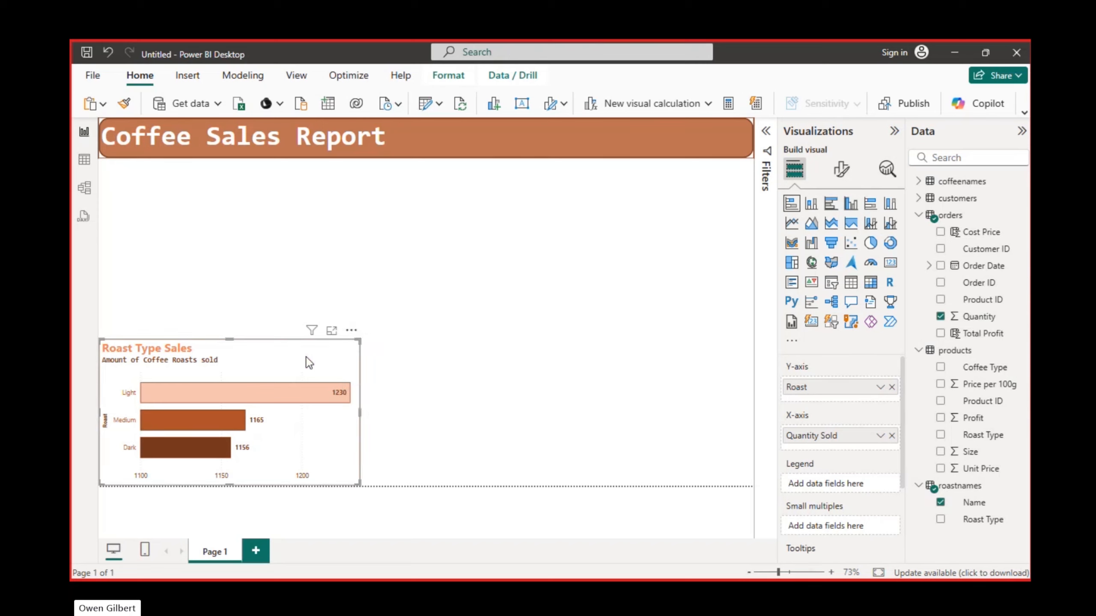
pyautogui.click(485, 271)
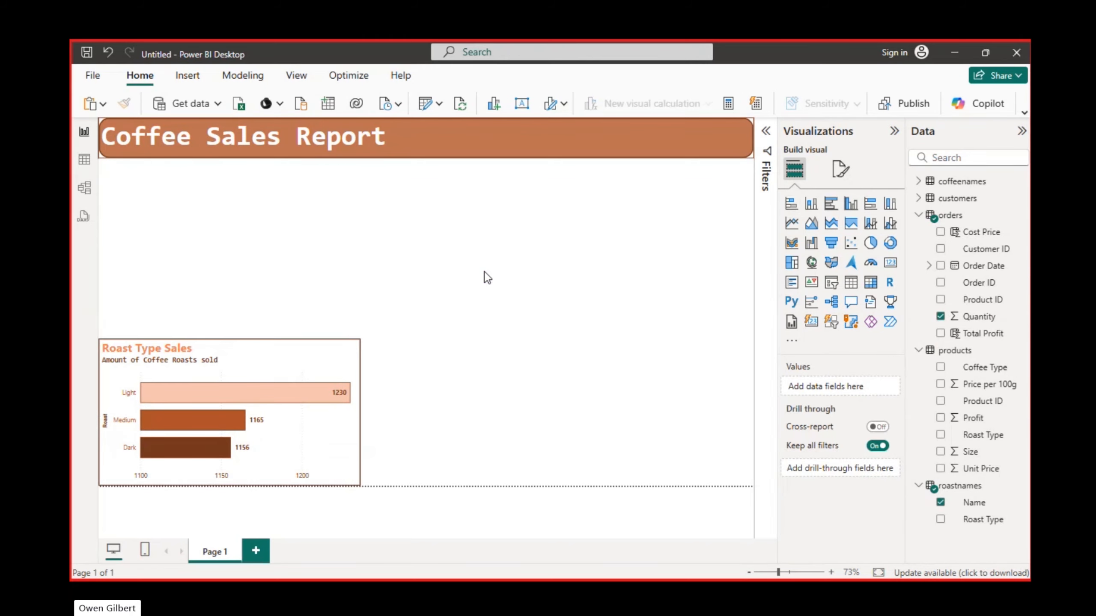
# - Duplicate the Roast Type Sales bar chart and place the copy directly above the original, aligned with its edges
pyautogui.moveTo(298, 364); pyautogui.dragTo(572, 373)
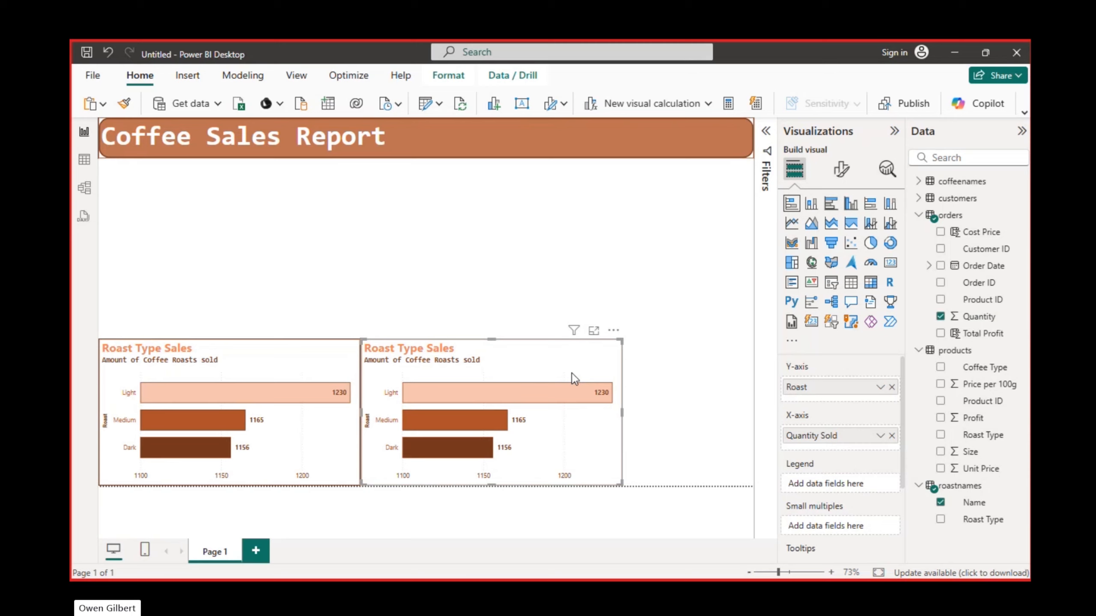
pyautogui.moveTo(572, 372); pyautogui.dragTo(308, 226)
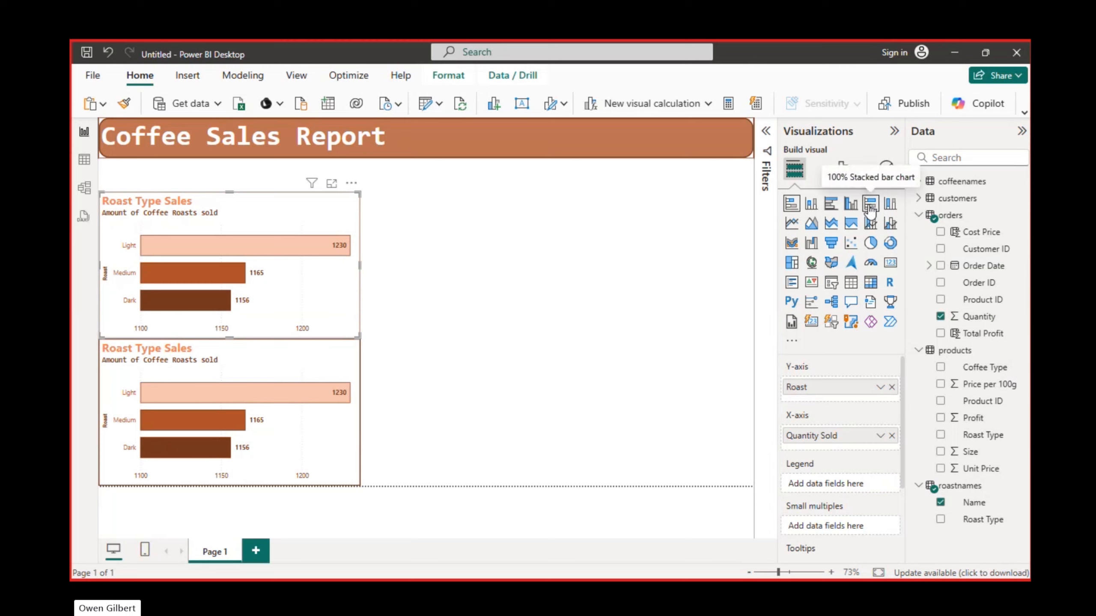
# - Convert the upper chart copy to a line chart and widen it to about one and a half times the bar chart's width
pyautogui.click(788, 220)
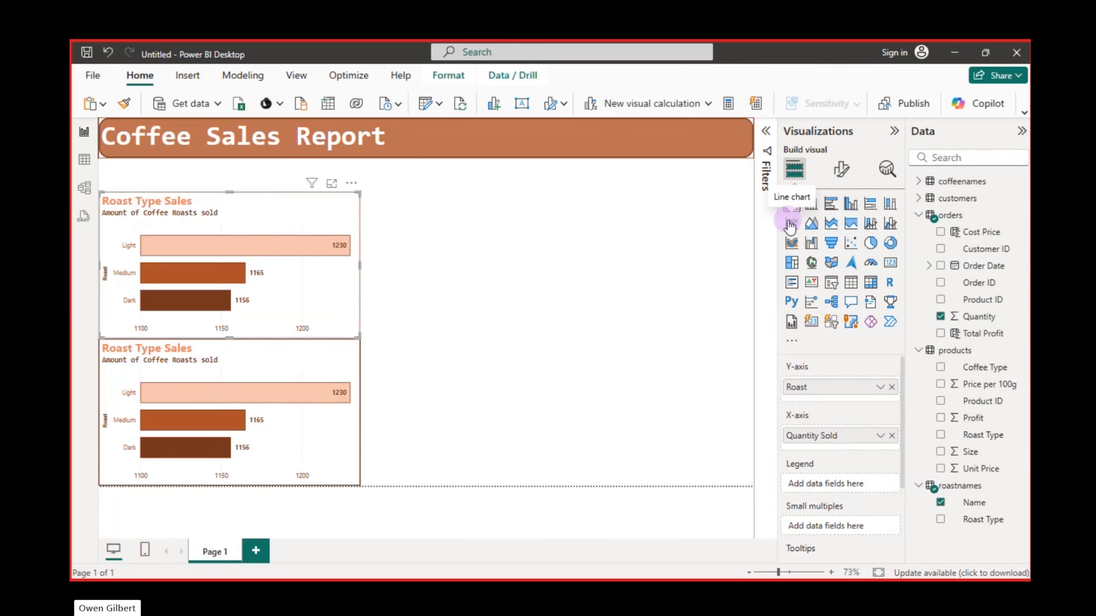
pyautogui.moveTo(361, 263); pyautogui.dragTo(495, 275)
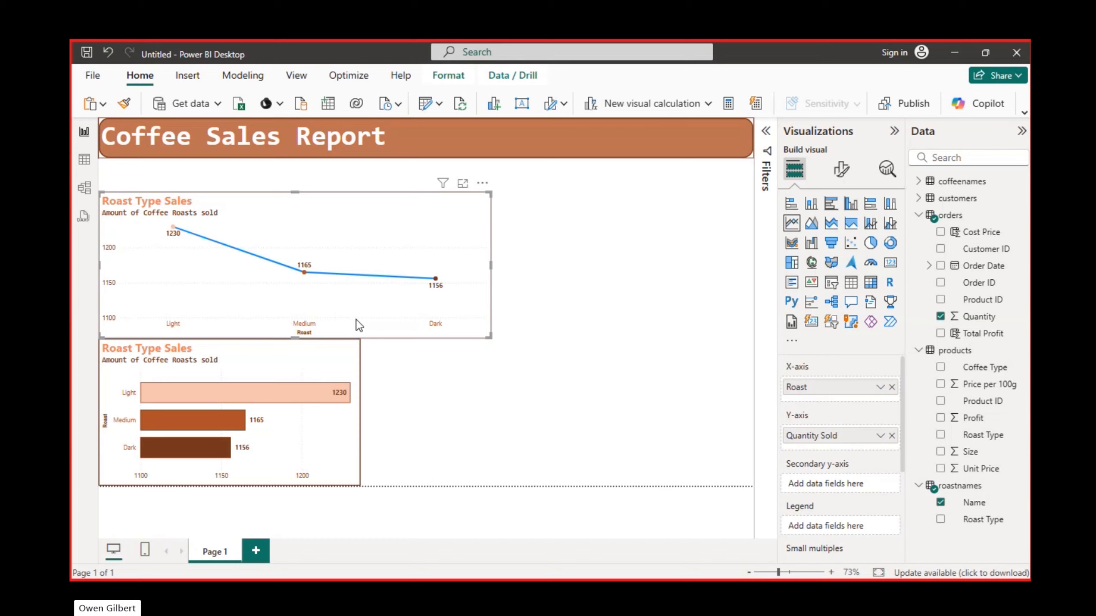
# - Add the Order Date field from the orders table to the line chart's X-axis
pyautogui.moveTo(415, 301)
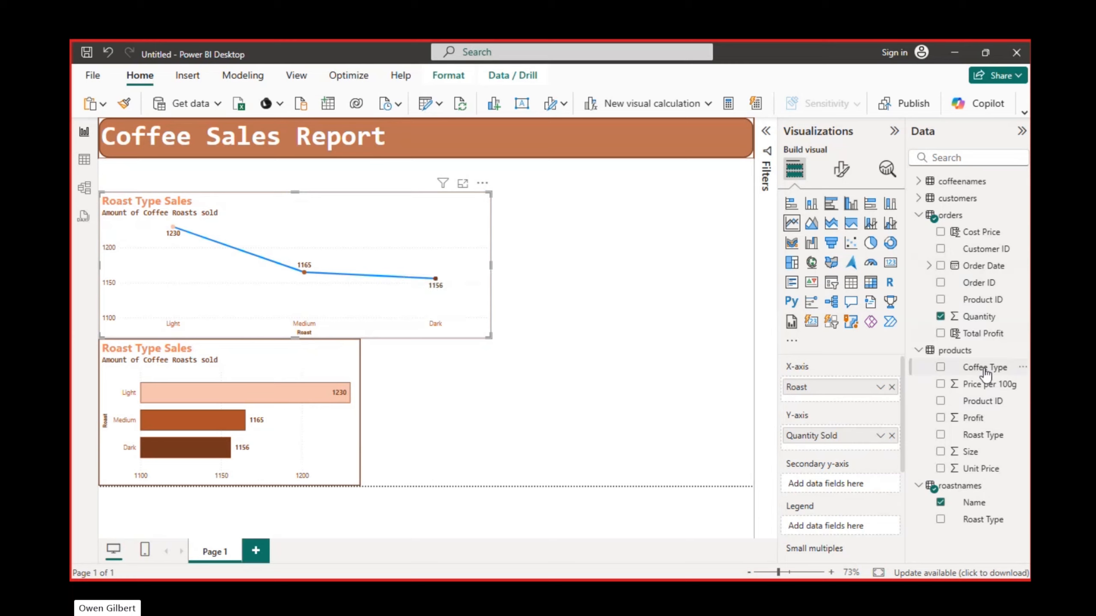
pyautogui.click(940, 266)
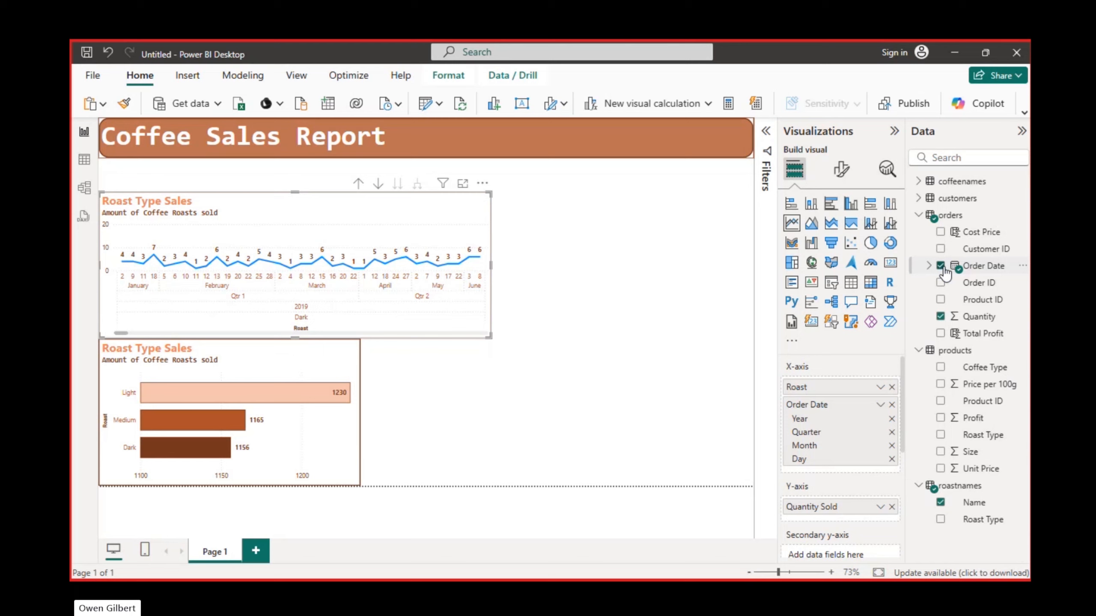